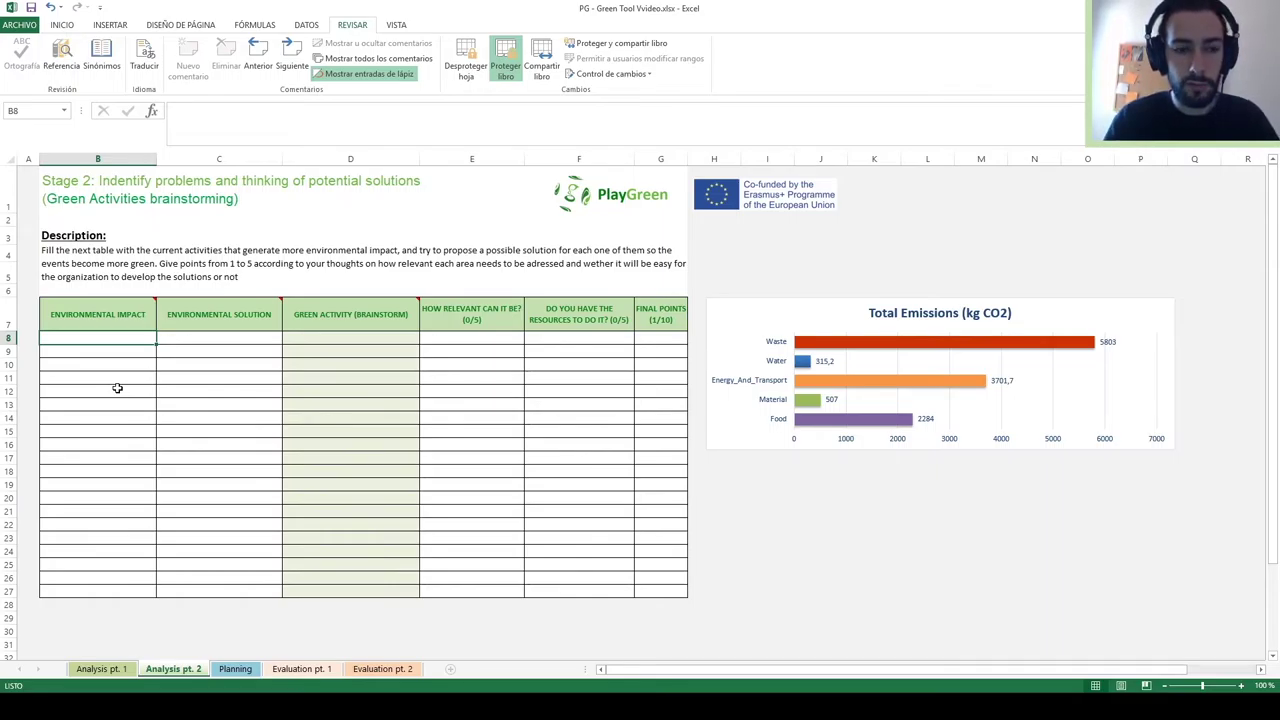
Enter 'A lot of pollution from cars' in B8 and the public transport solution in C8
text(A lot of )
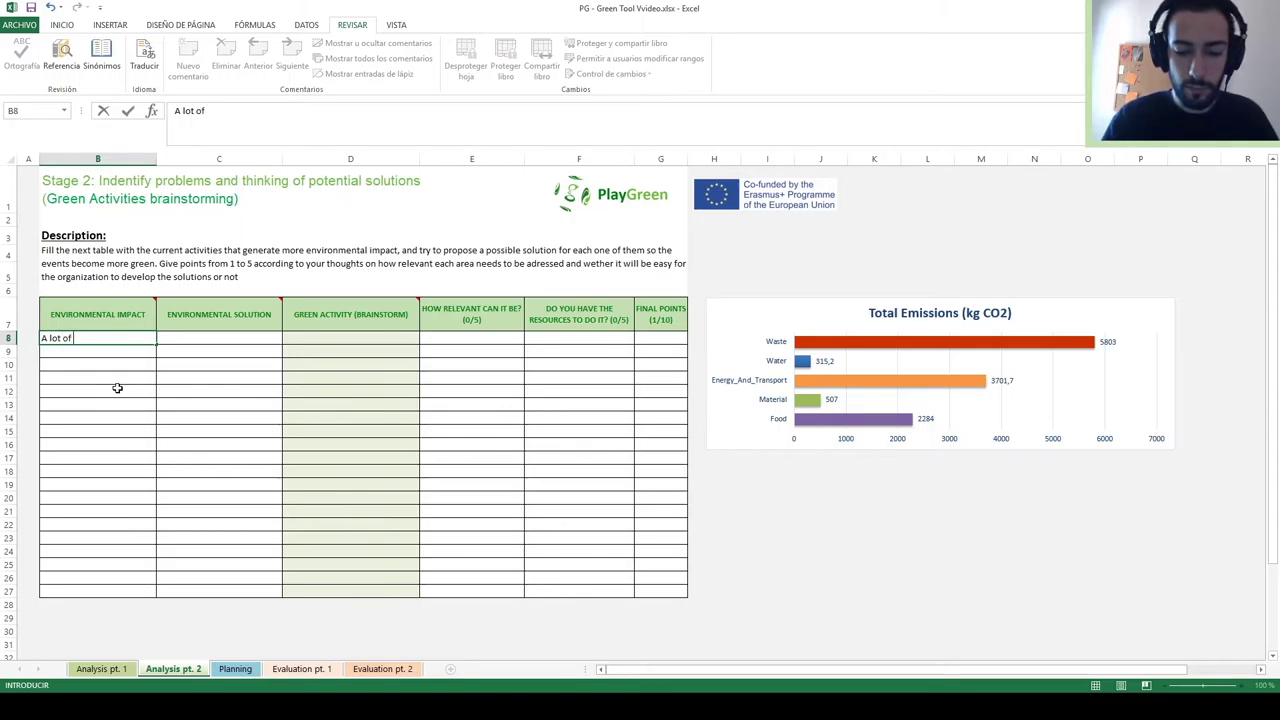
text(pollution fr)
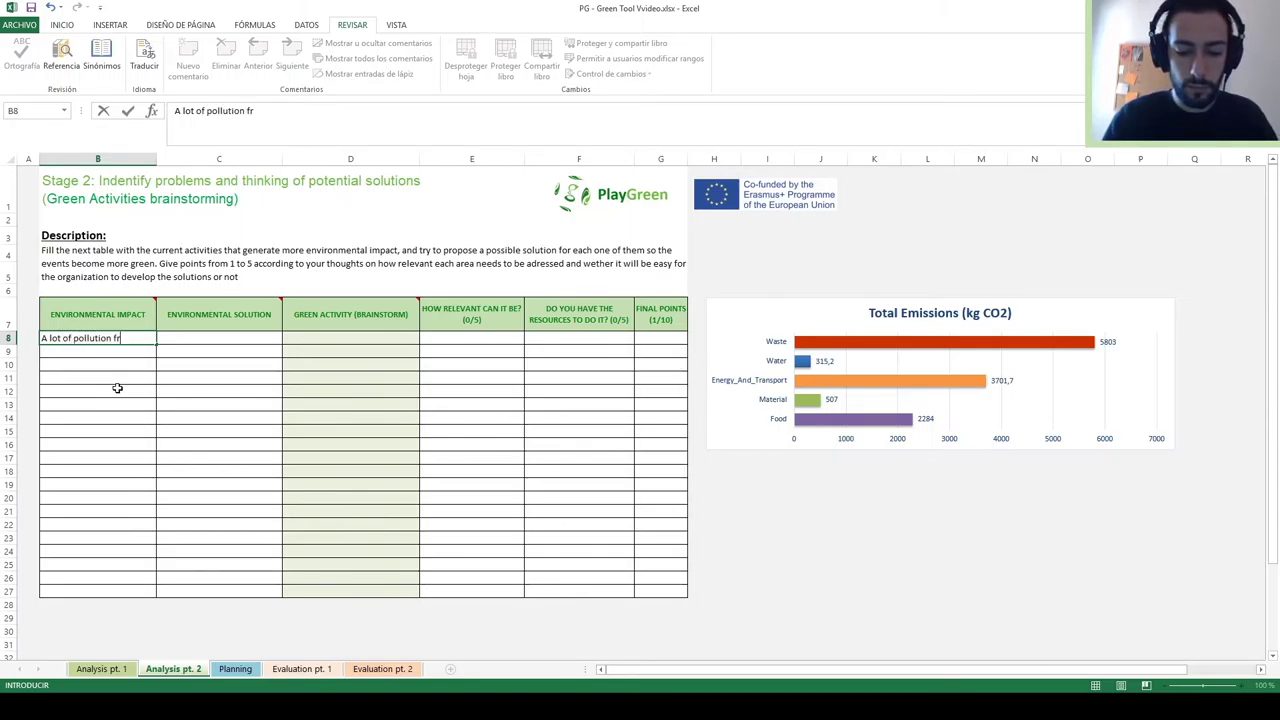
text(om cars)
key(Return)
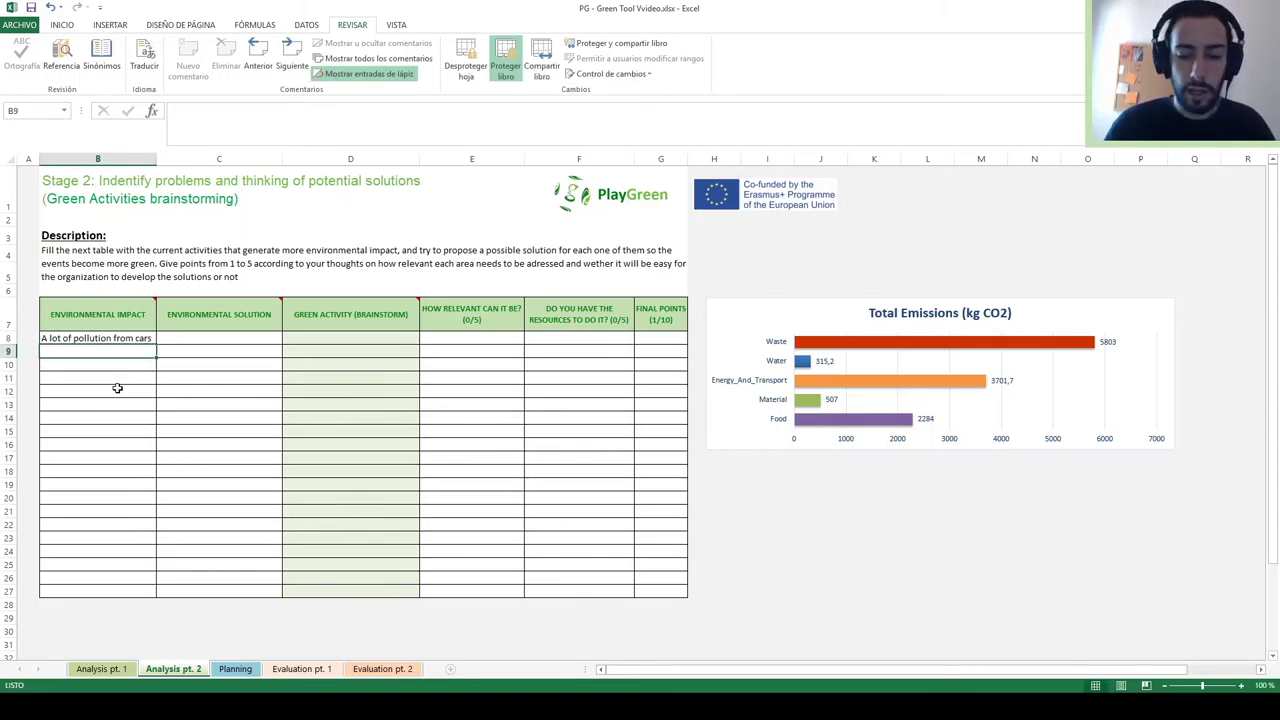
key(Up)
key(Right)
key(Left)
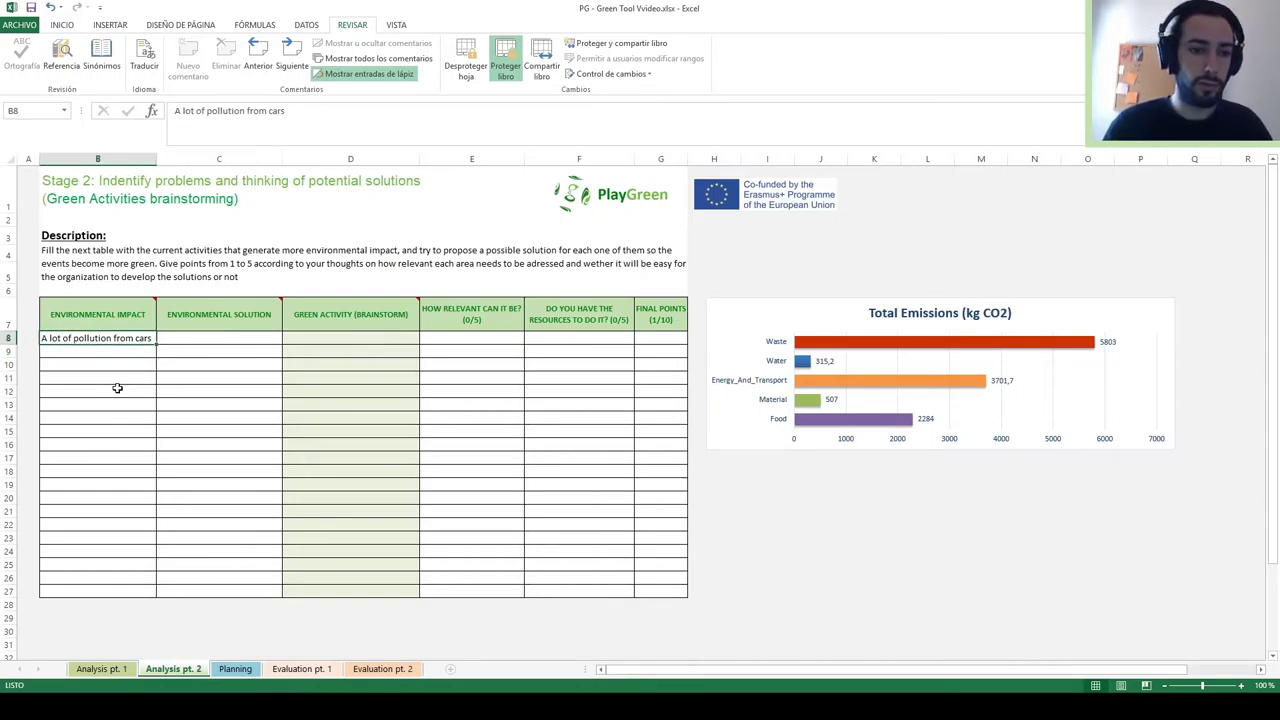
key(Right)
key(Left)
key(Right)
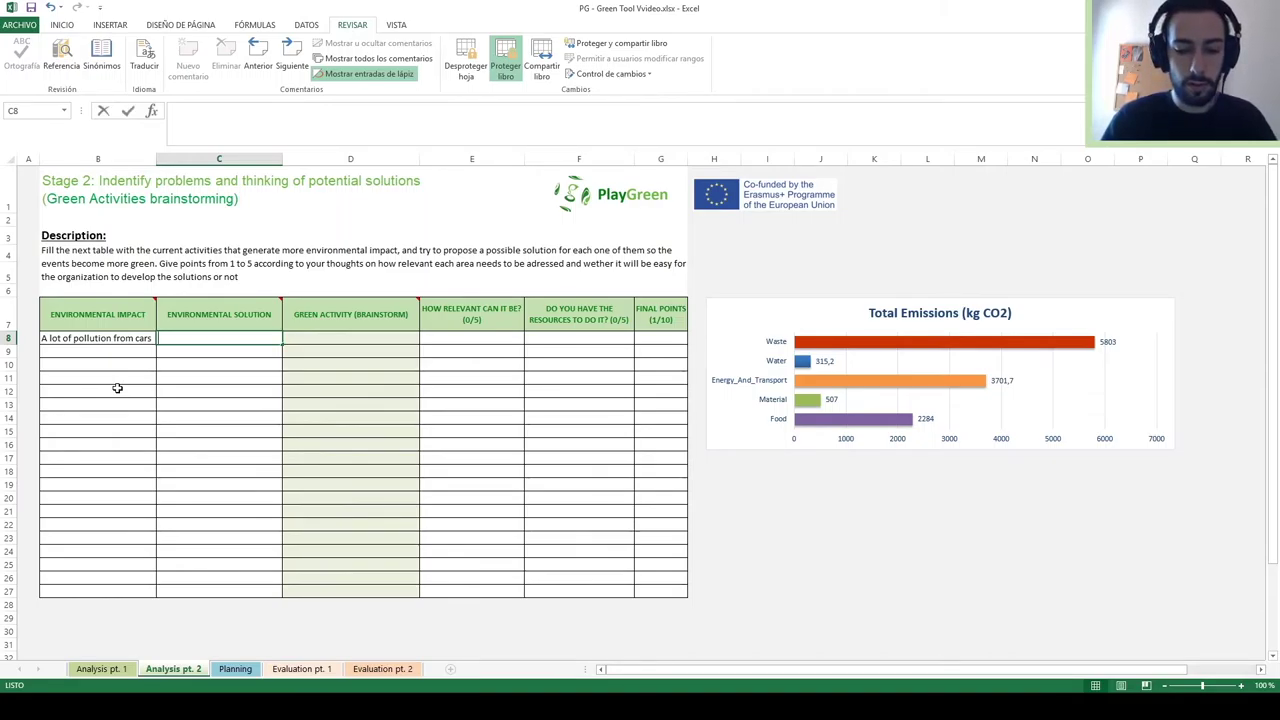
text(People comin)
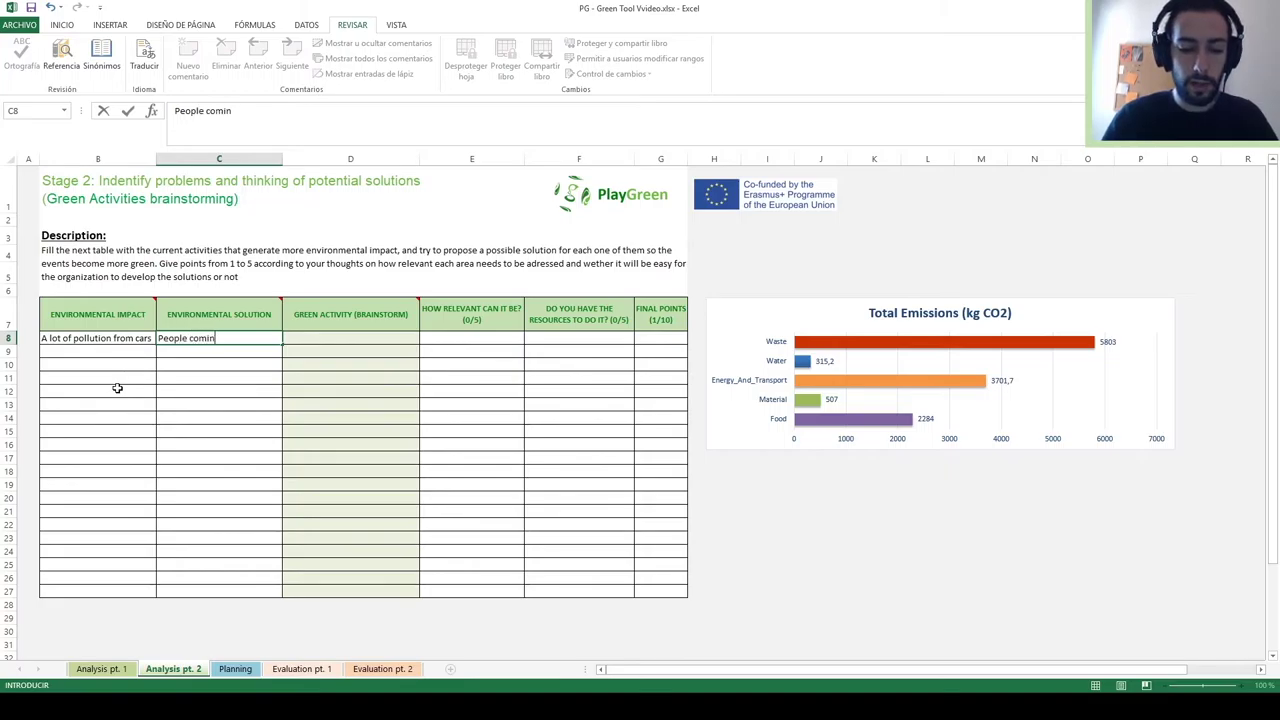
text(g using pub)
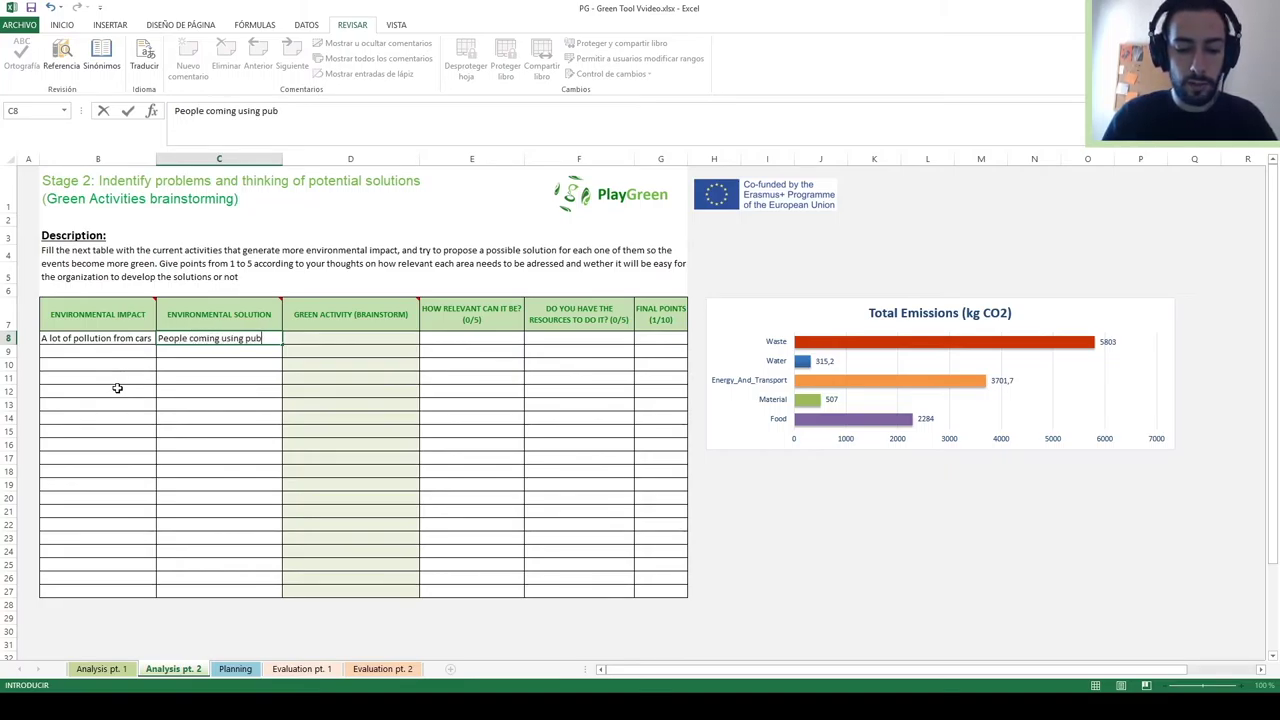
text(lic transport)
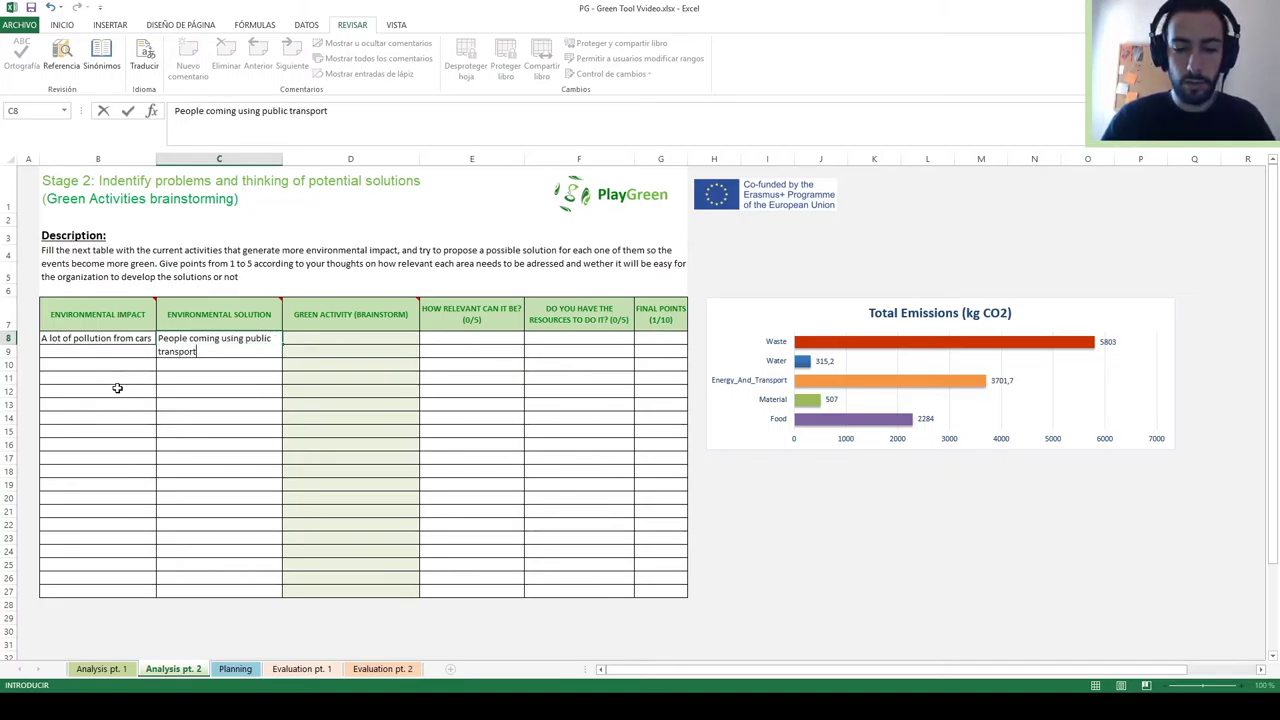
key(Return)
Copy the car-pollution impact into B9 and add the biking solution in C9
key(Up)
key(Left)
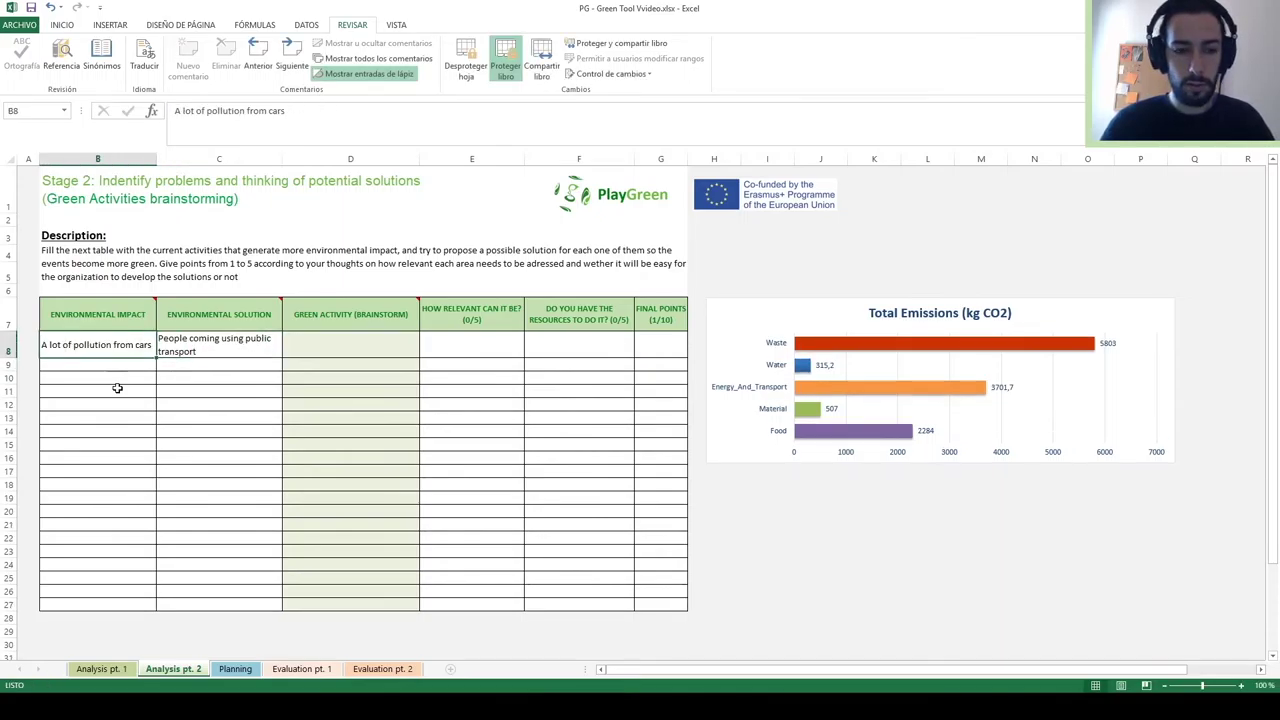
key(ctrl+c)
key(Down)
key(ctrl+v)
key(Right)
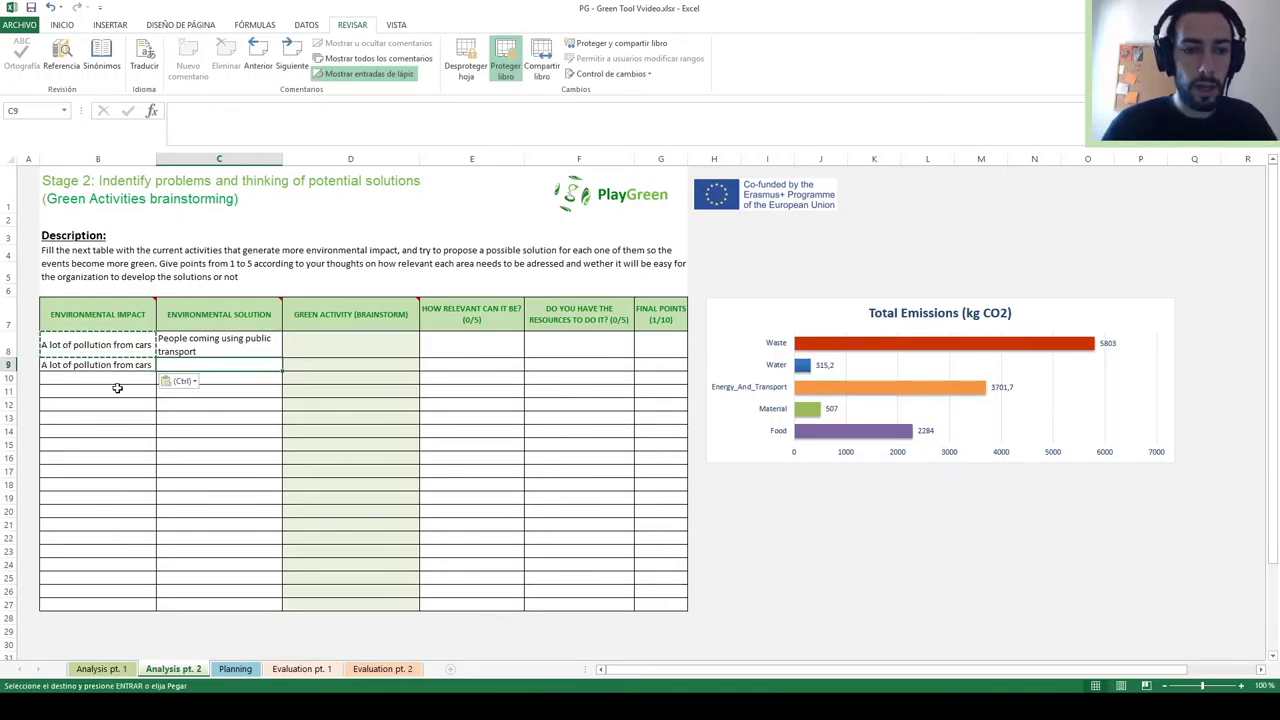
key(F2)
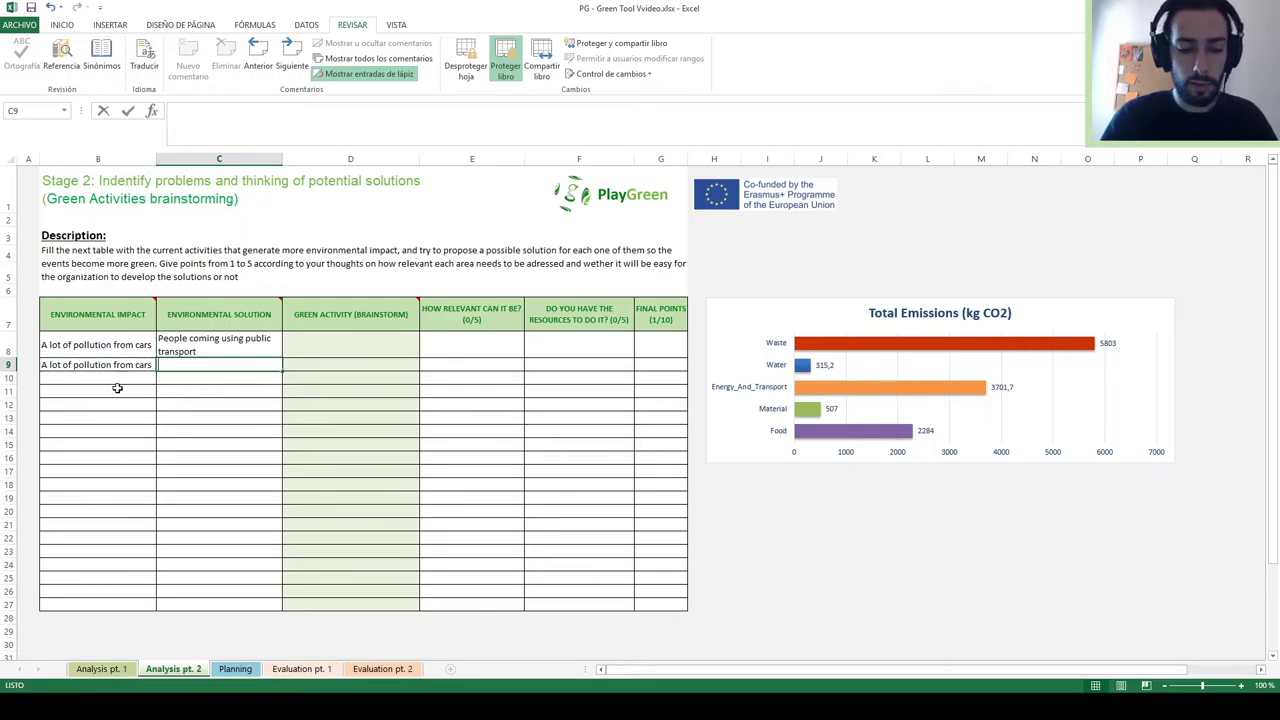
text(People )
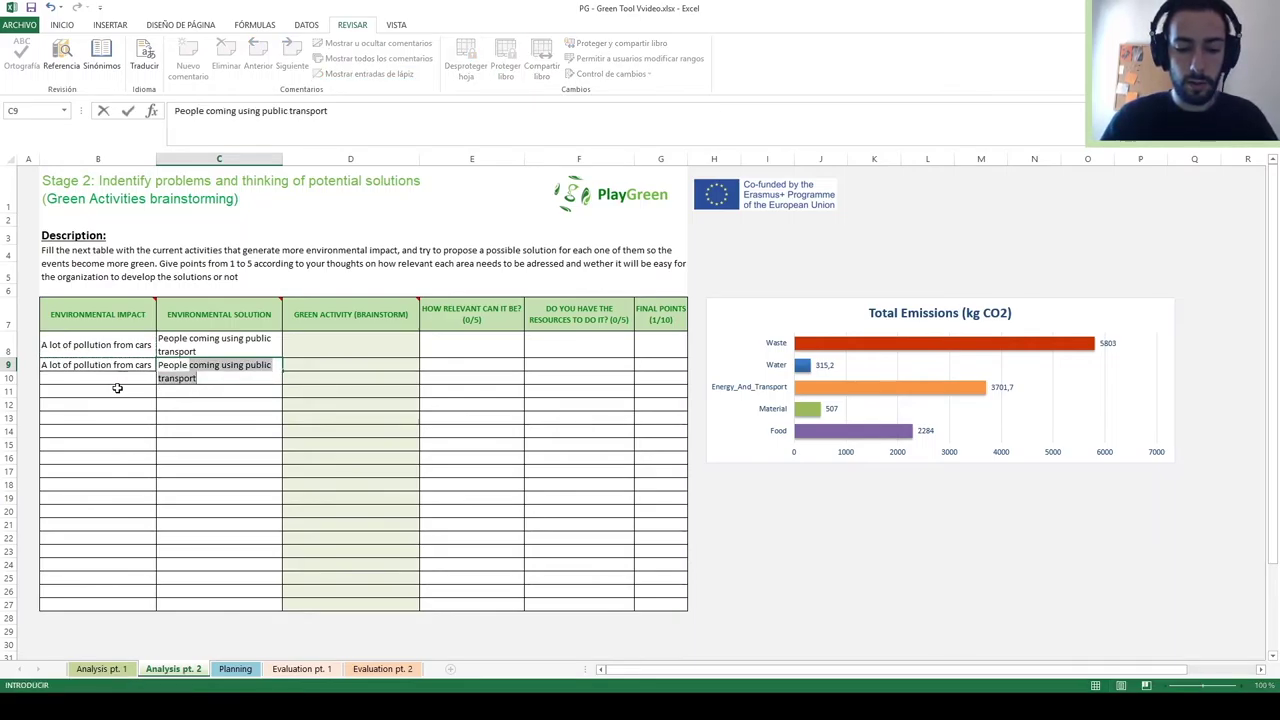
text(come using bike)
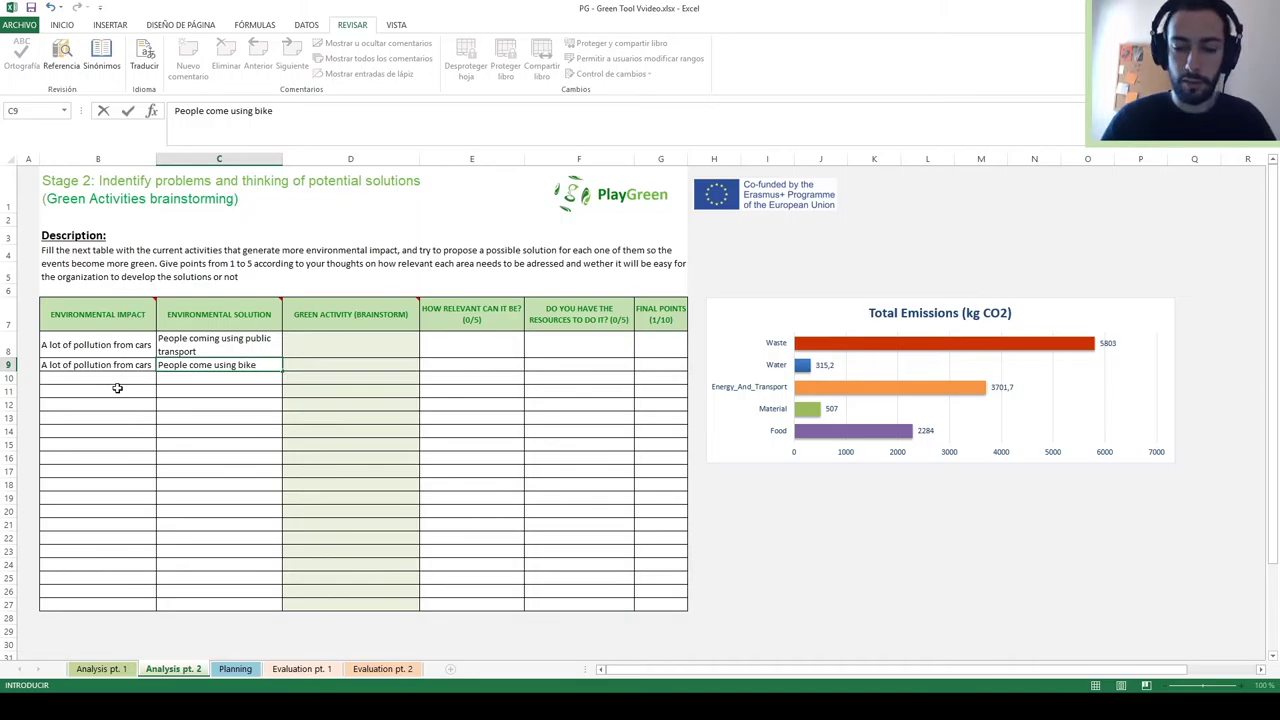
key(Return)
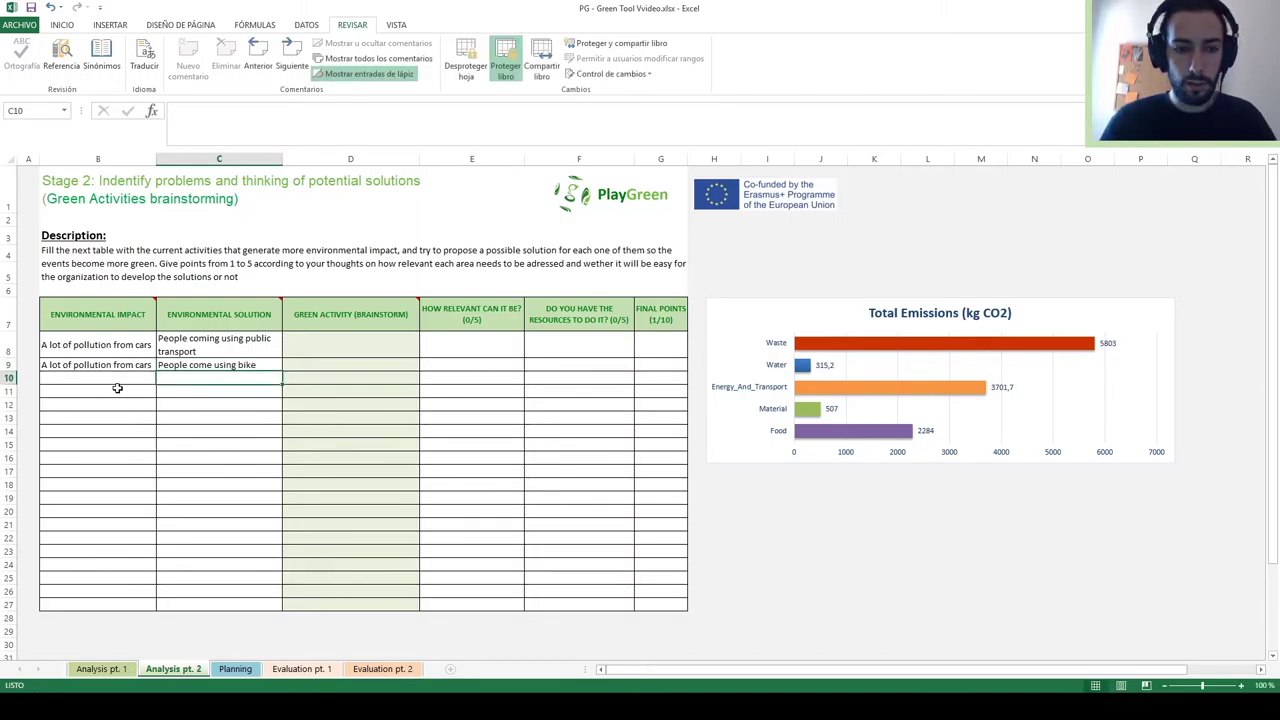
Add the electric vehicles and carsharing solutions in C10 and C11
text(Allow )
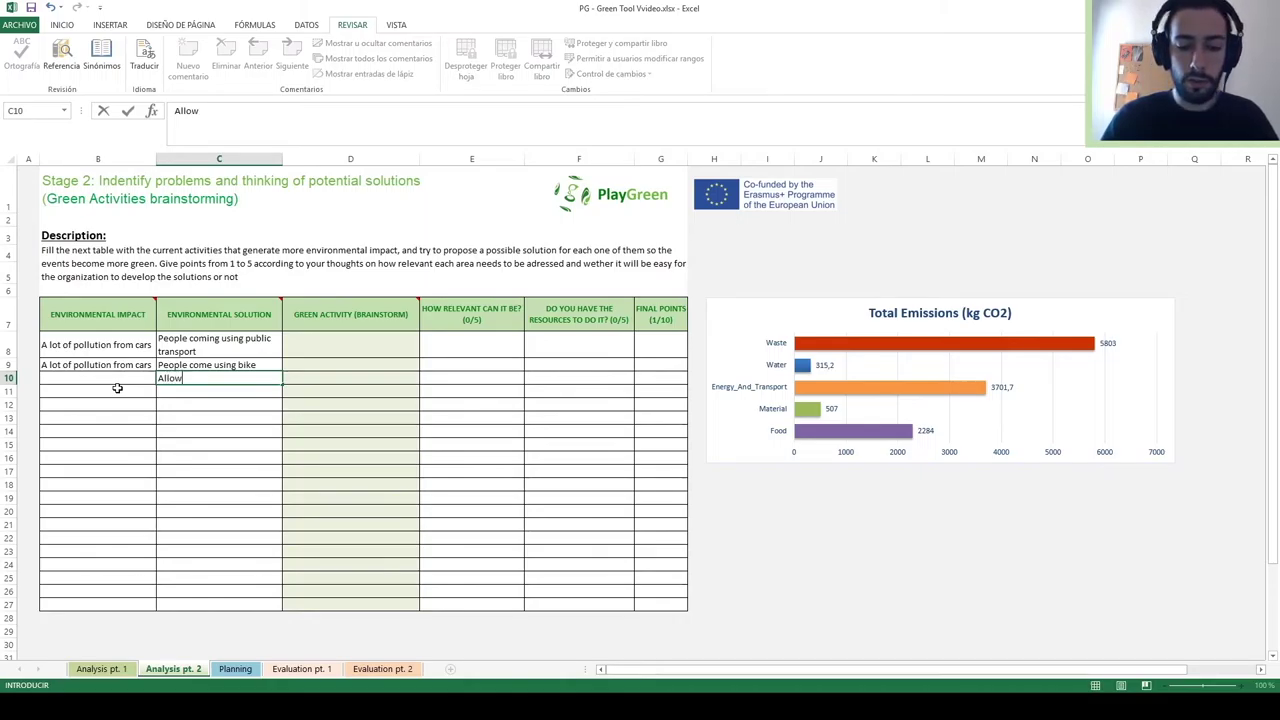
text(electric )
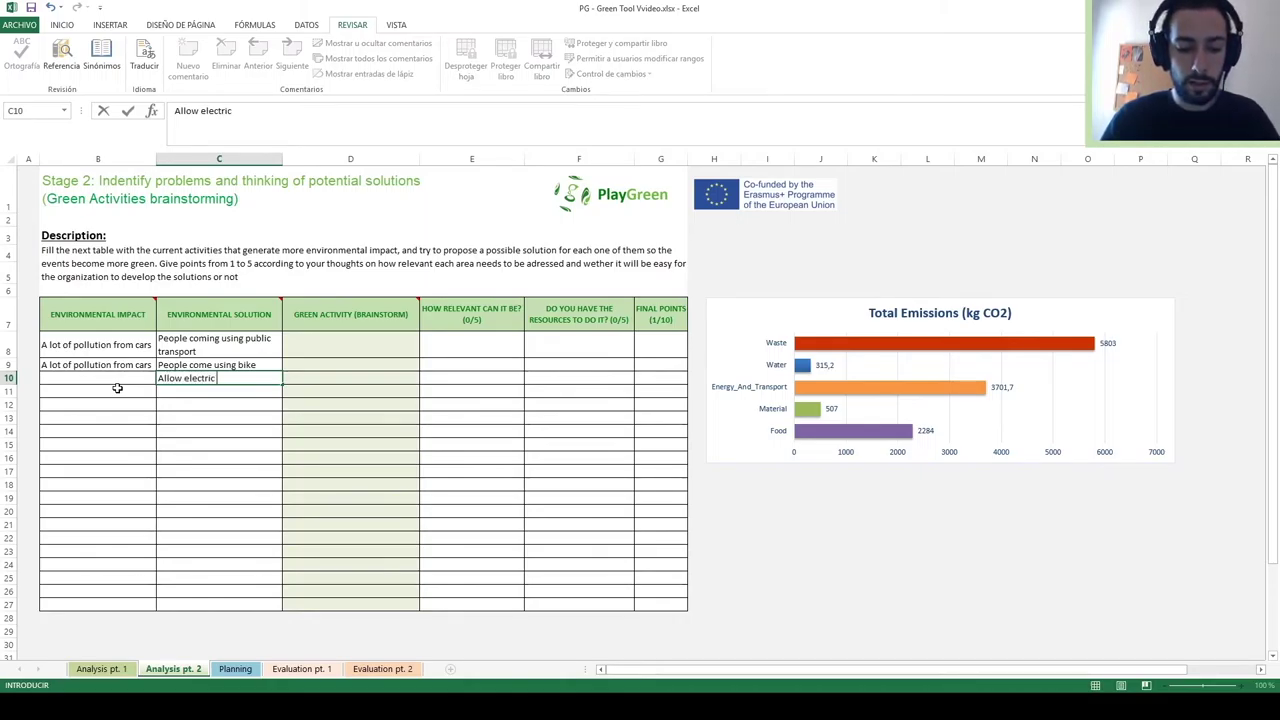
text(vehicc)
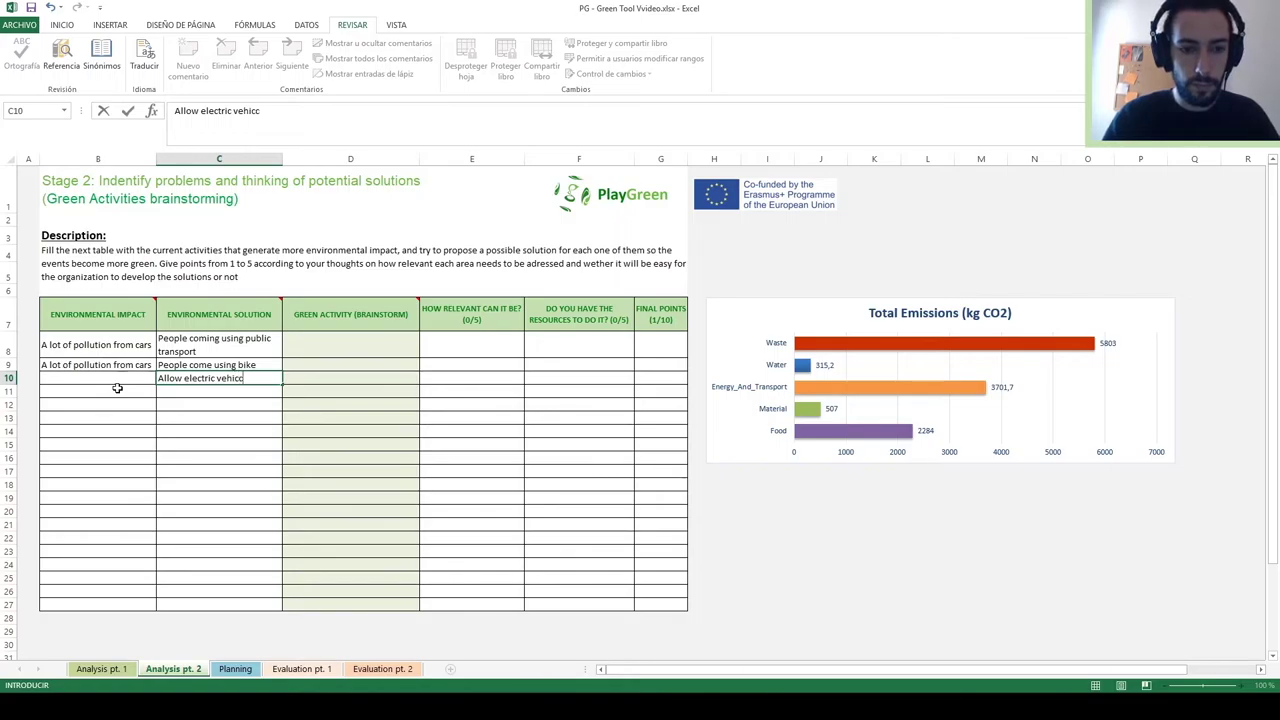
key(BackSpace)
text(les to co)
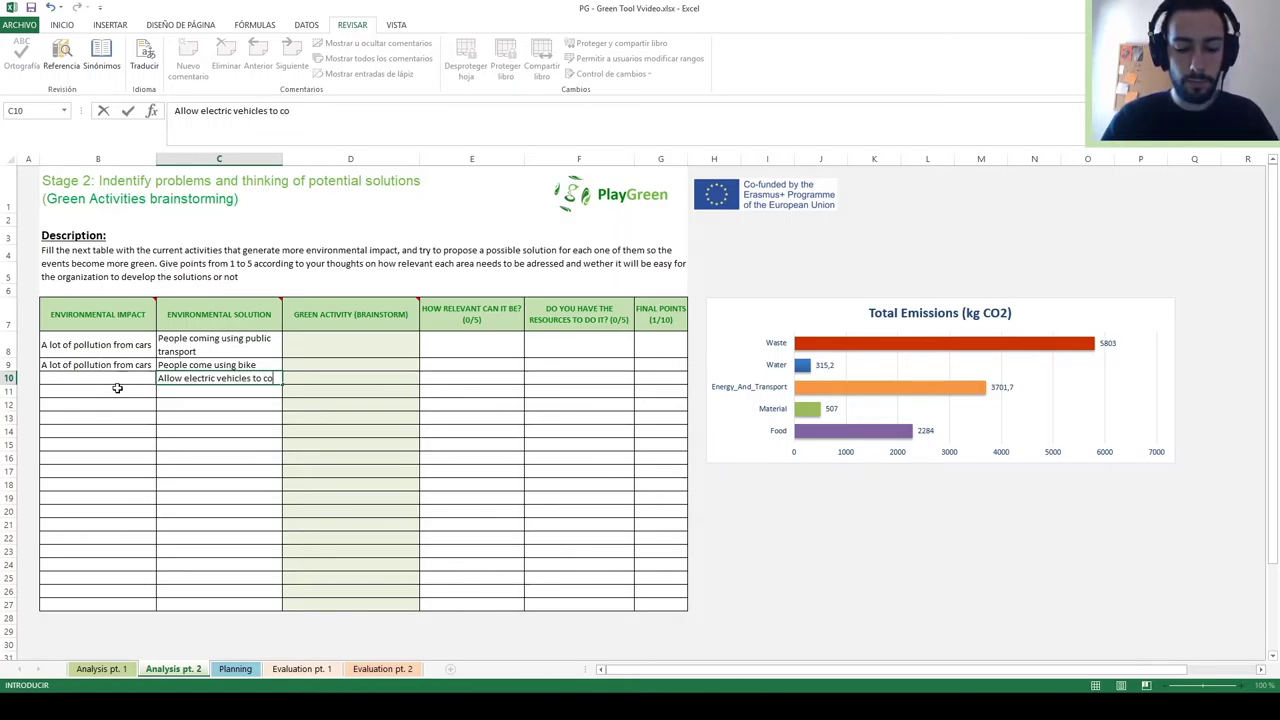
text(me)
key(Return)
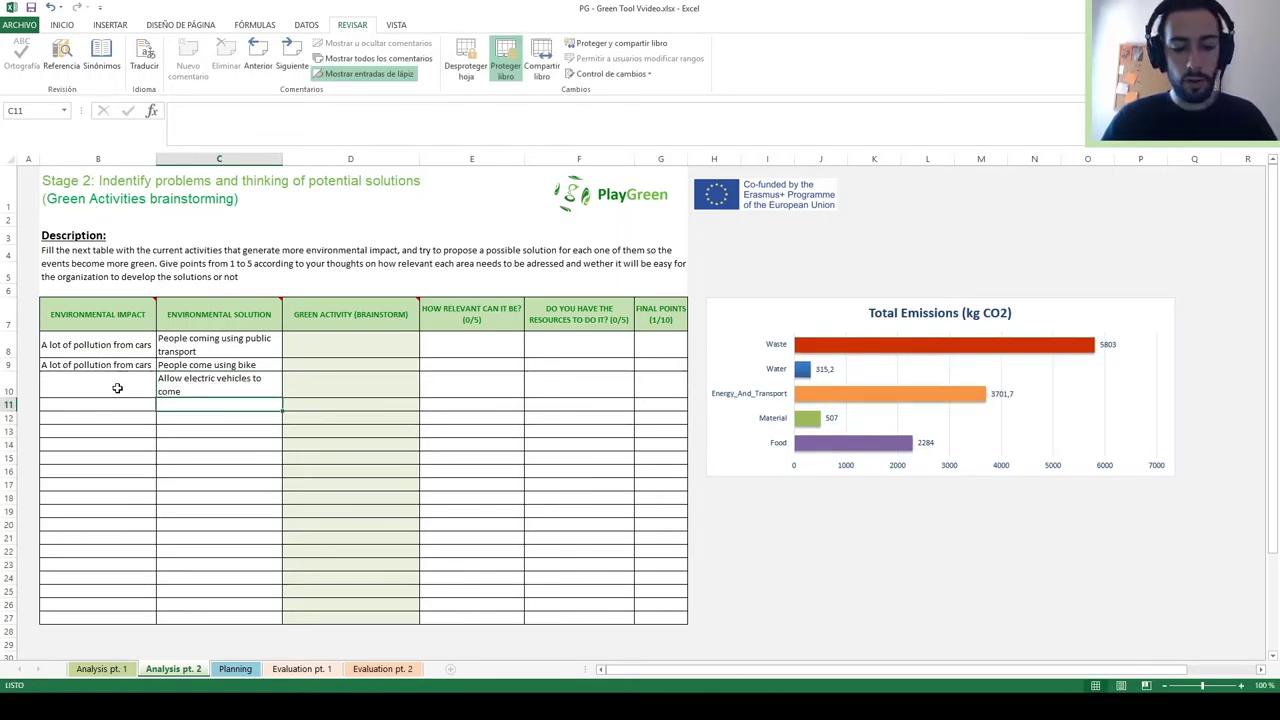
text(Carsharing)
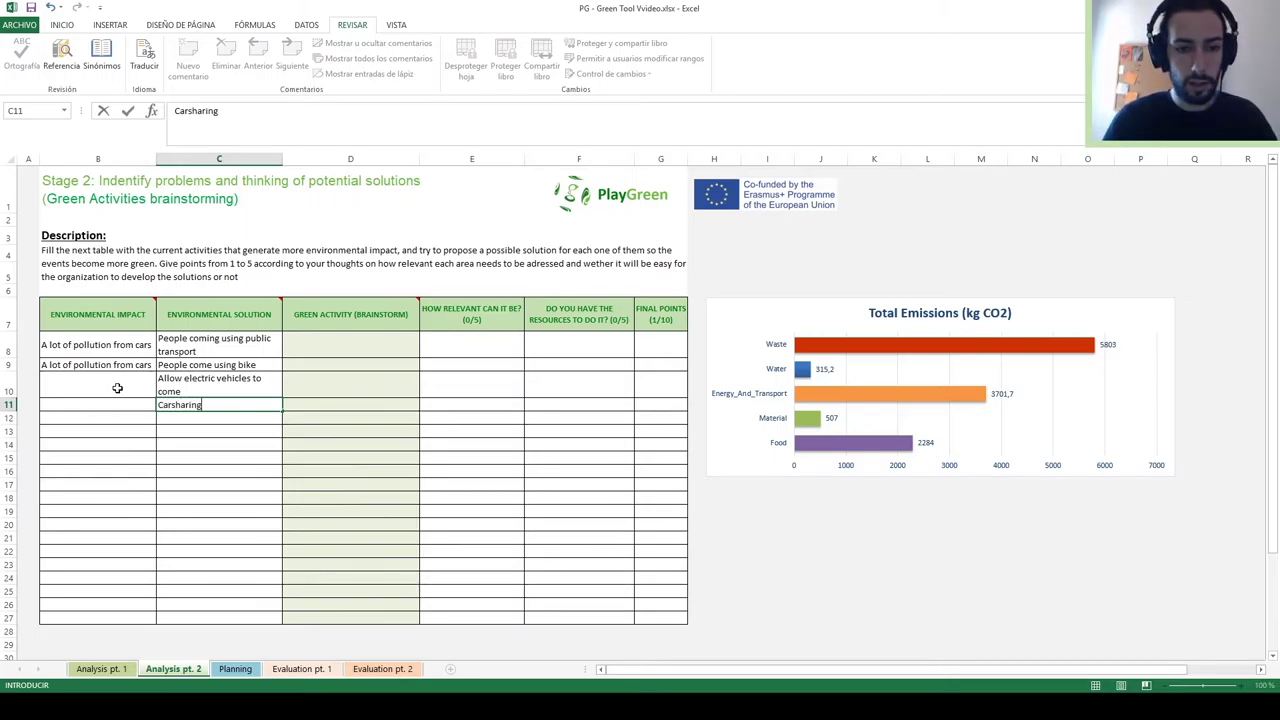
key(Return)
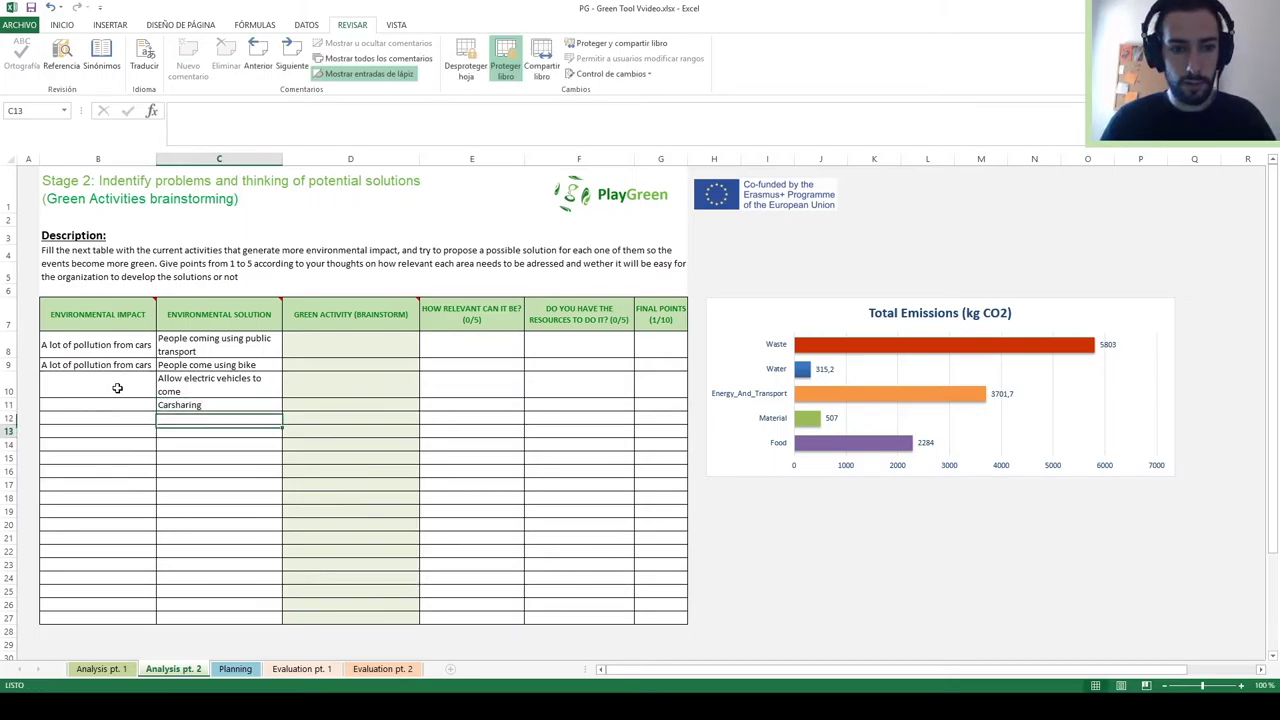
Fill B10 and B11 with the car-pollution impact copied from B9
key(Down)
key(Up)
key(Up)
key(Left)
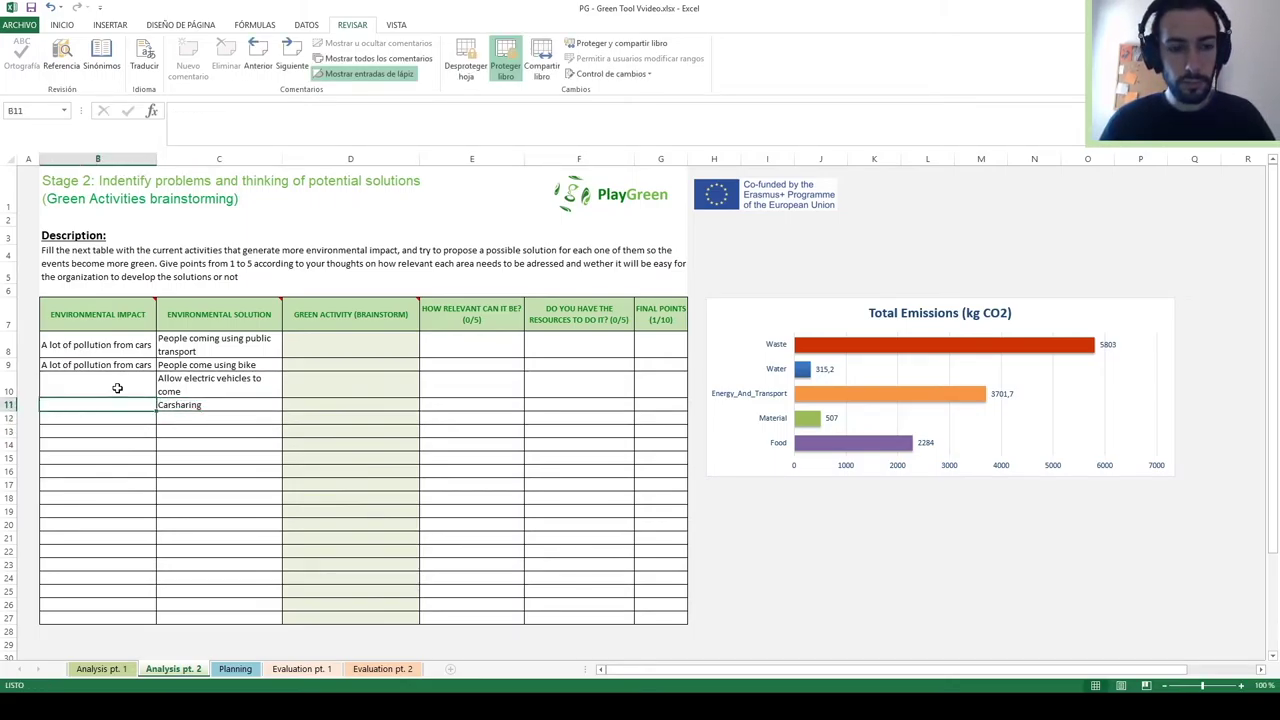
key(Up)
key(Up)
key(ctrl+c)
key(Down)
key(ctrl+v)
key(Down)
key(ctrl+v)
key(Right)
key(Right)
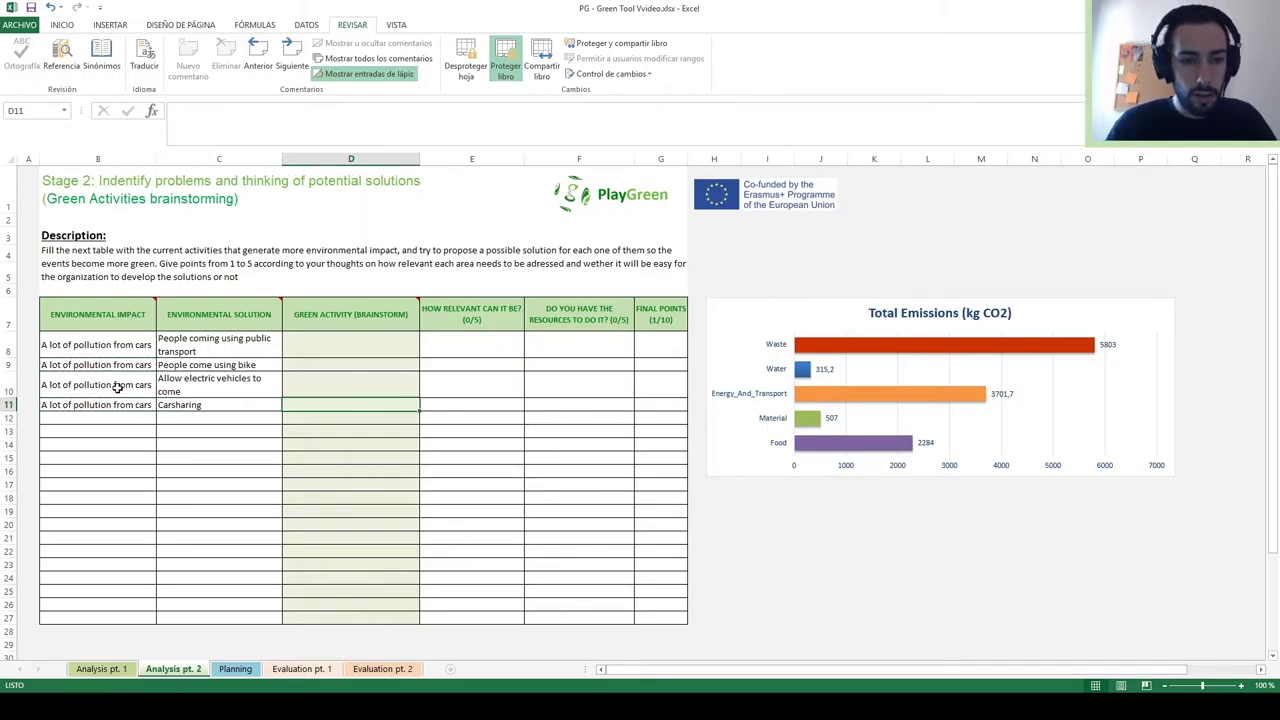
key(Left)
key(Left)
key(Up)
key(Right)
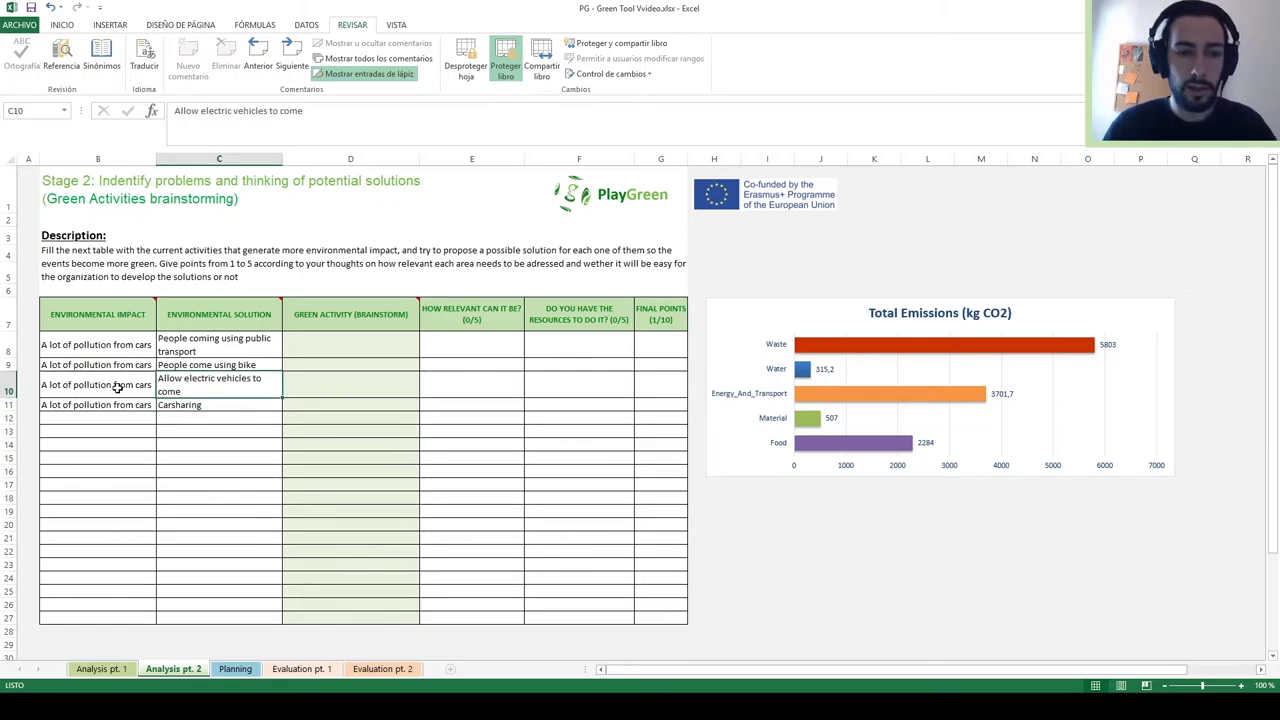
key(Up)
key(Up)
Enter 'Provide a bus ticket included in the events ticket' in D8
key(Right)
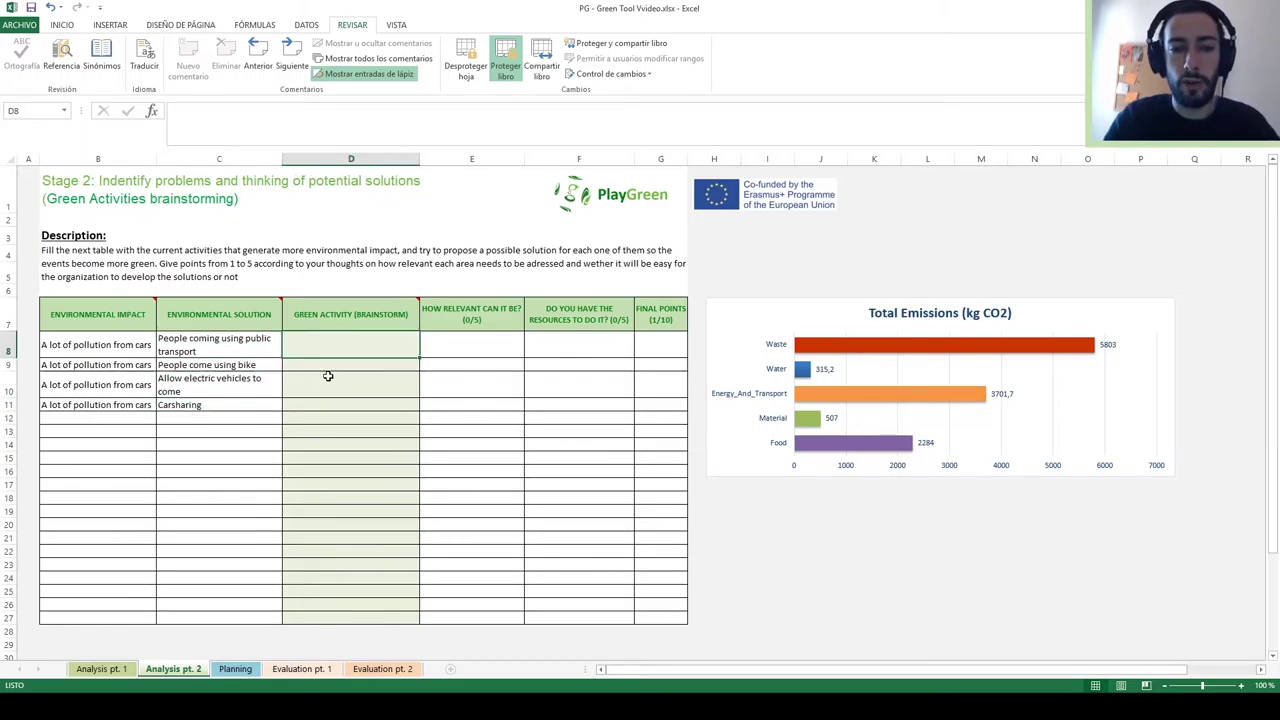
key(Left)
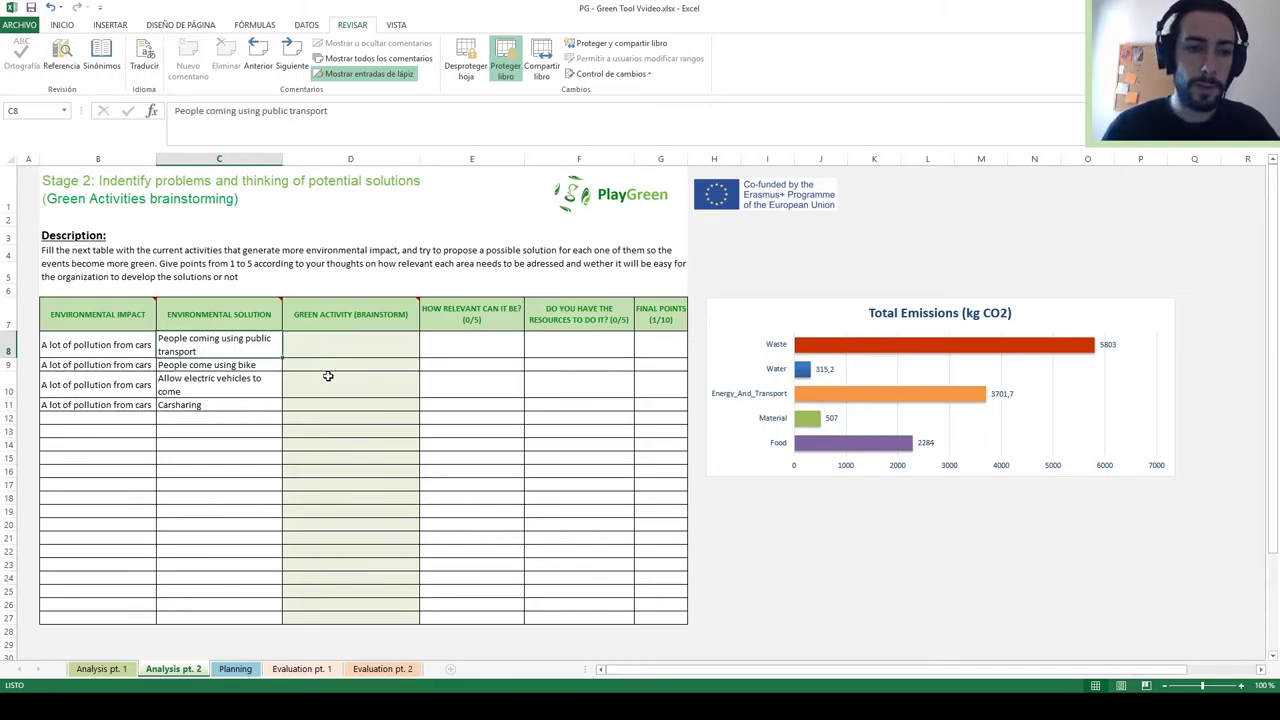
key(Right)
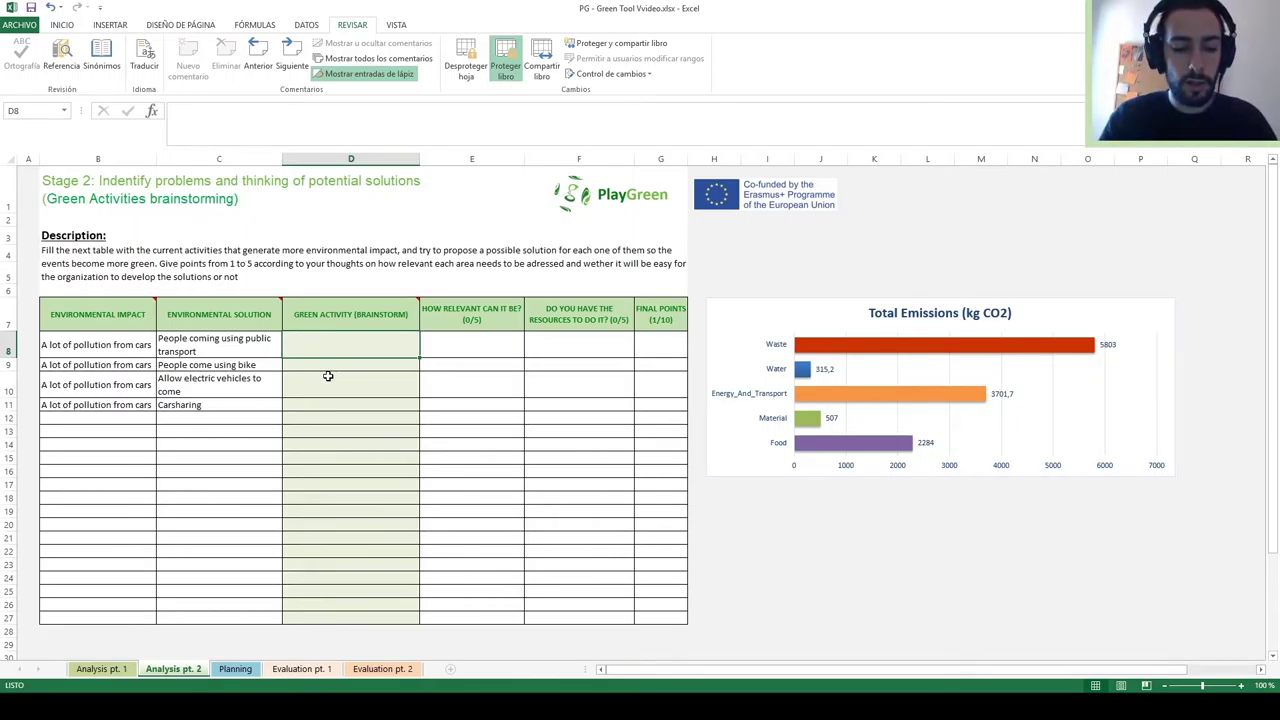
text(Providing)
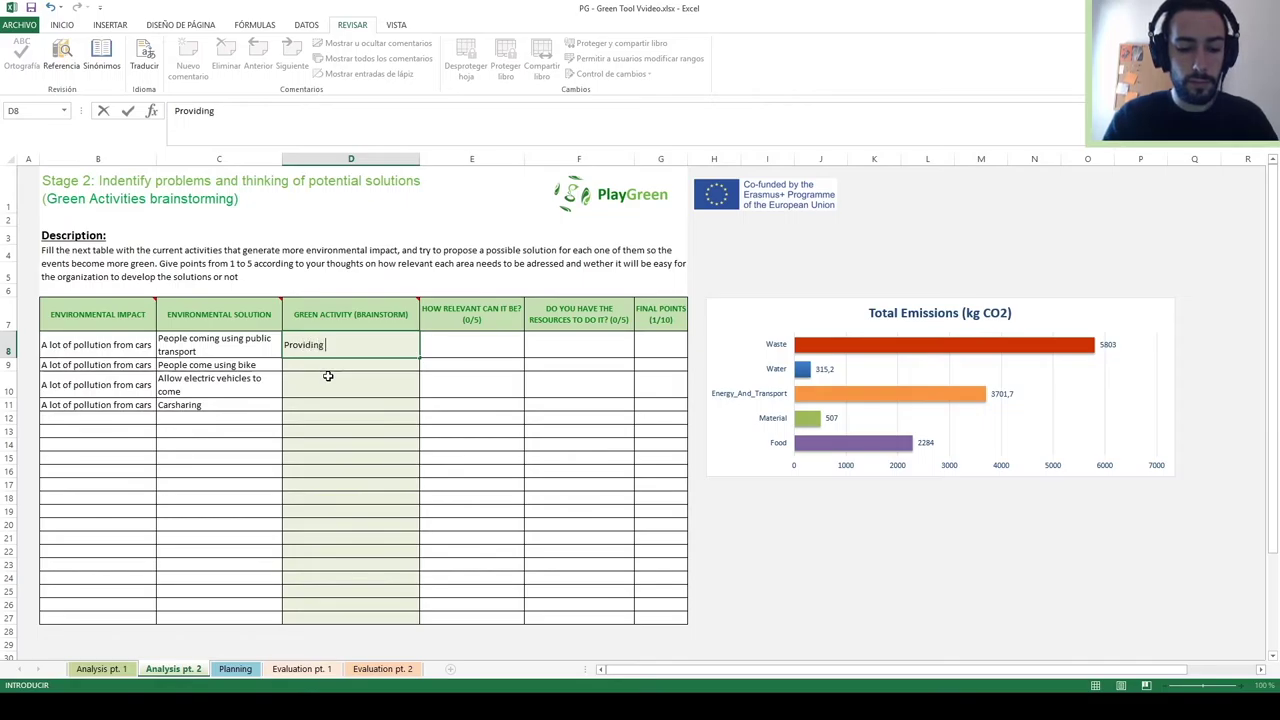
text( a bu)
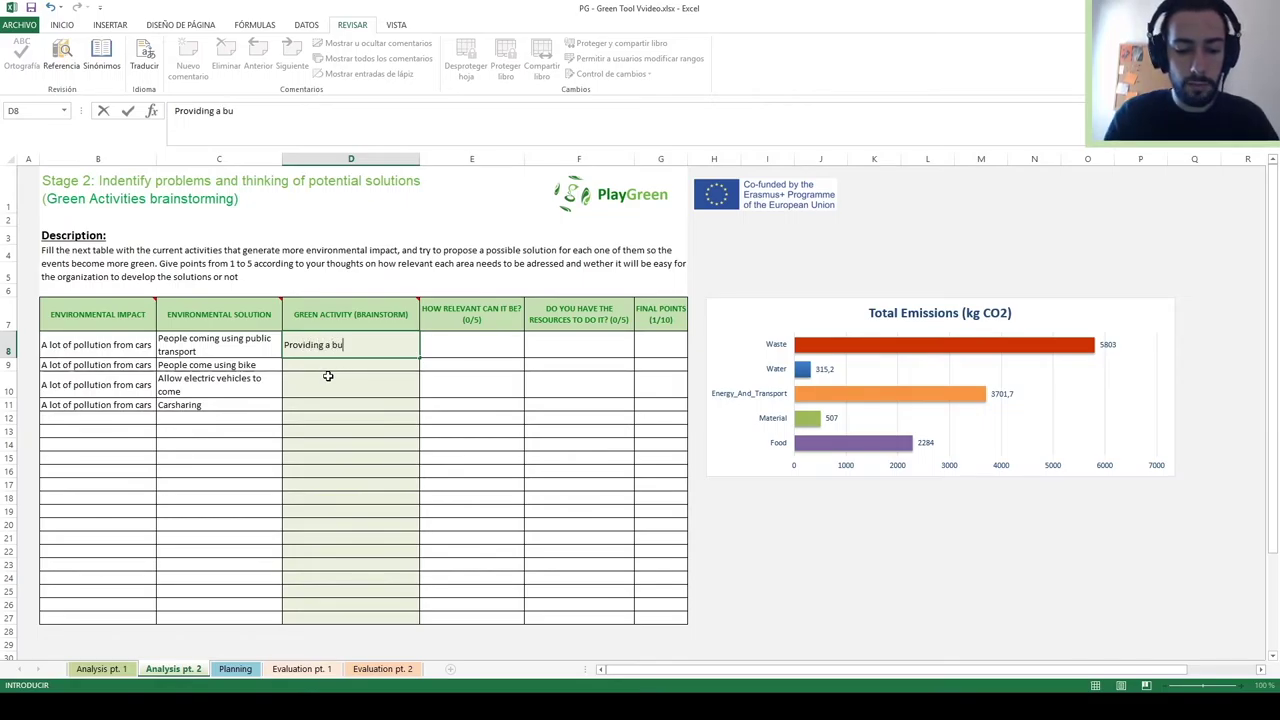
text(s ticket )
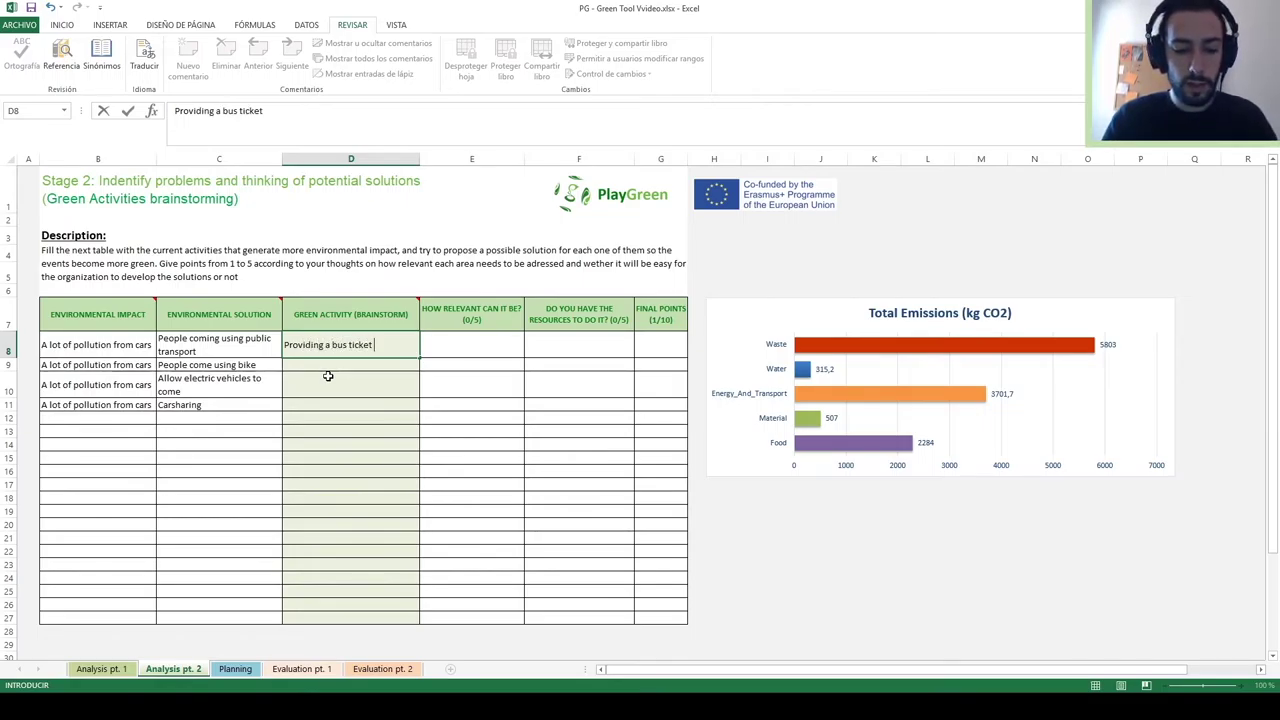
text(inclu)
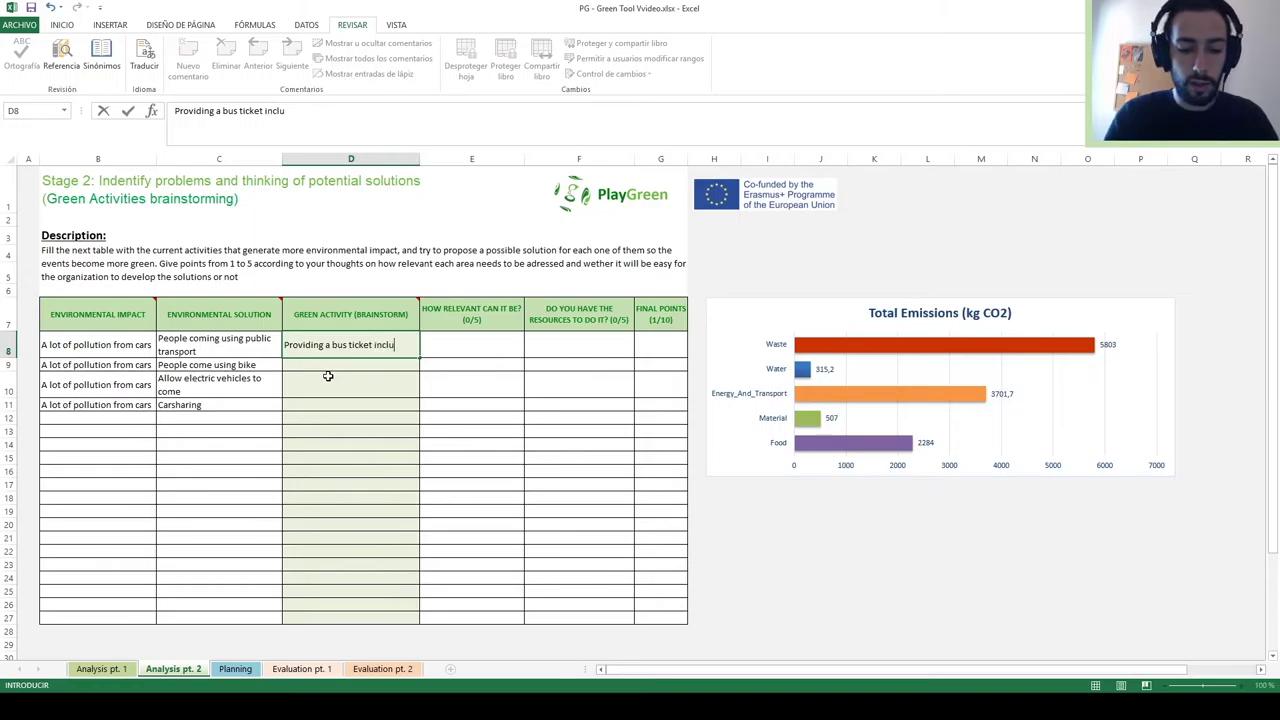
text(ded in the)
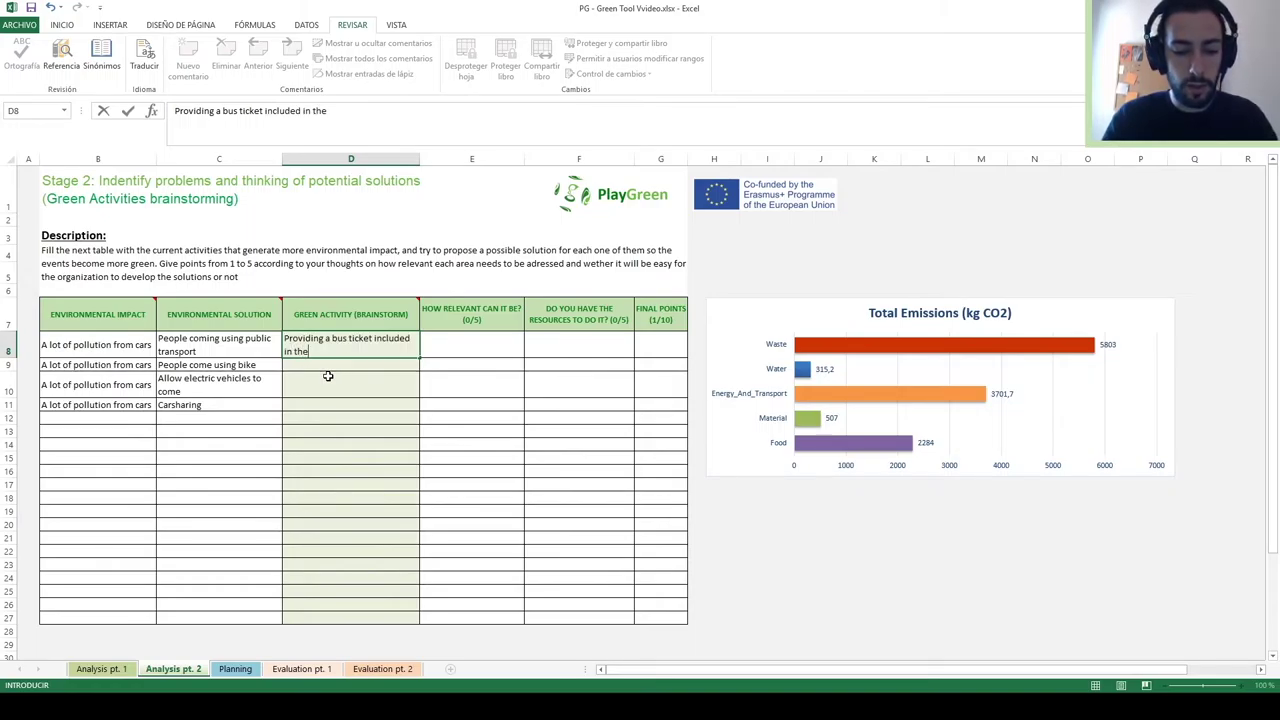
text( events ticket)
key(Return)
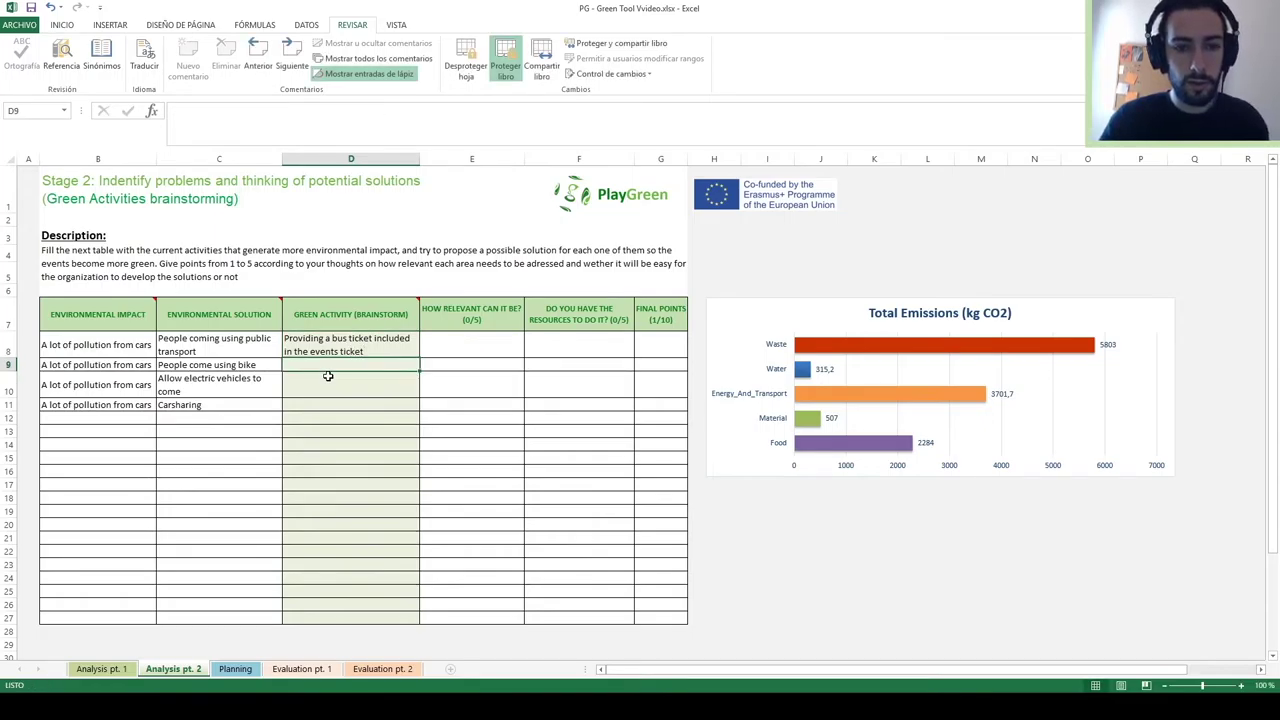
click(328, 350)
click(216, 116)
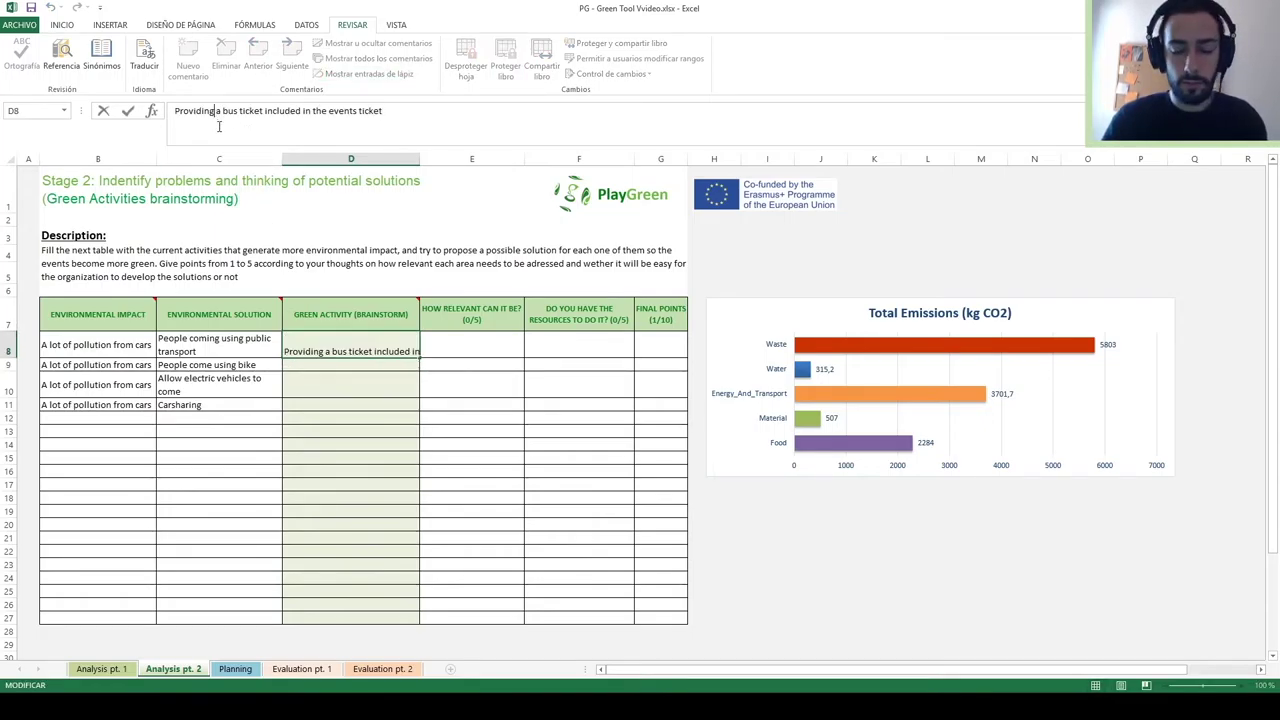
key(BackSpace)
key(BackSpace)
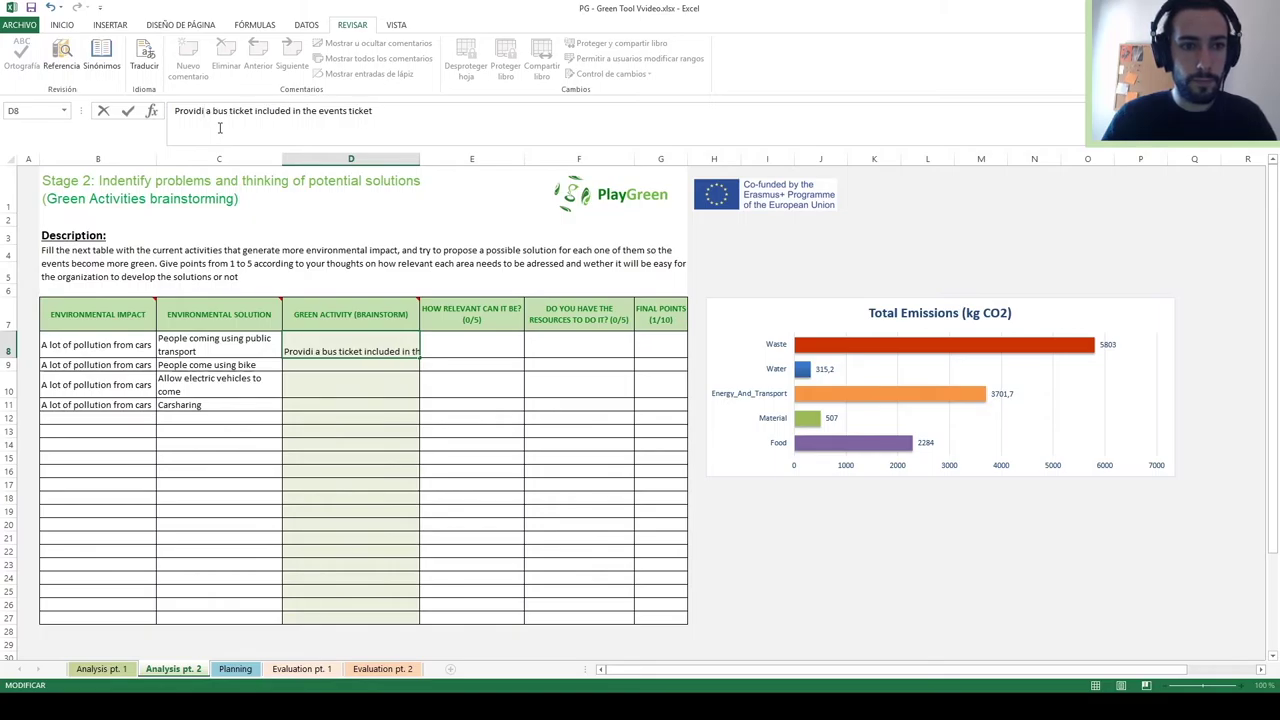
text(e)
key(Return)
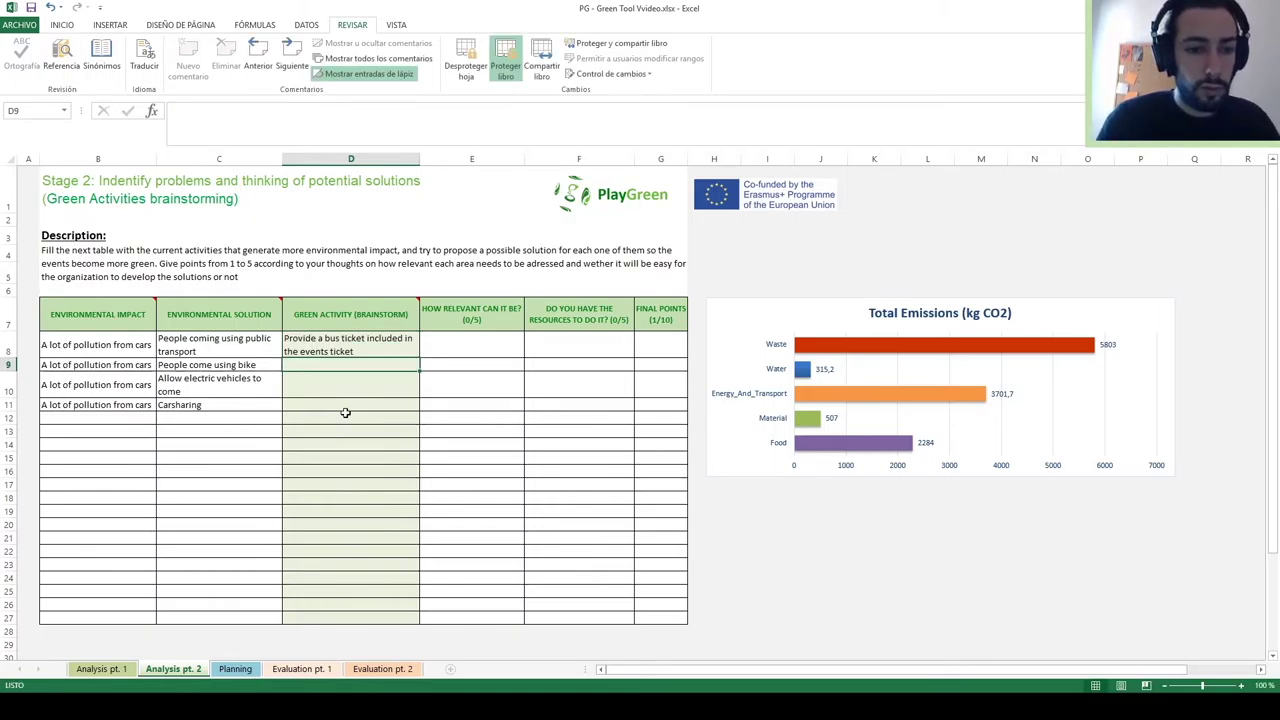
Enter 'Offer discount to those coming by bike' in D9
text(O)
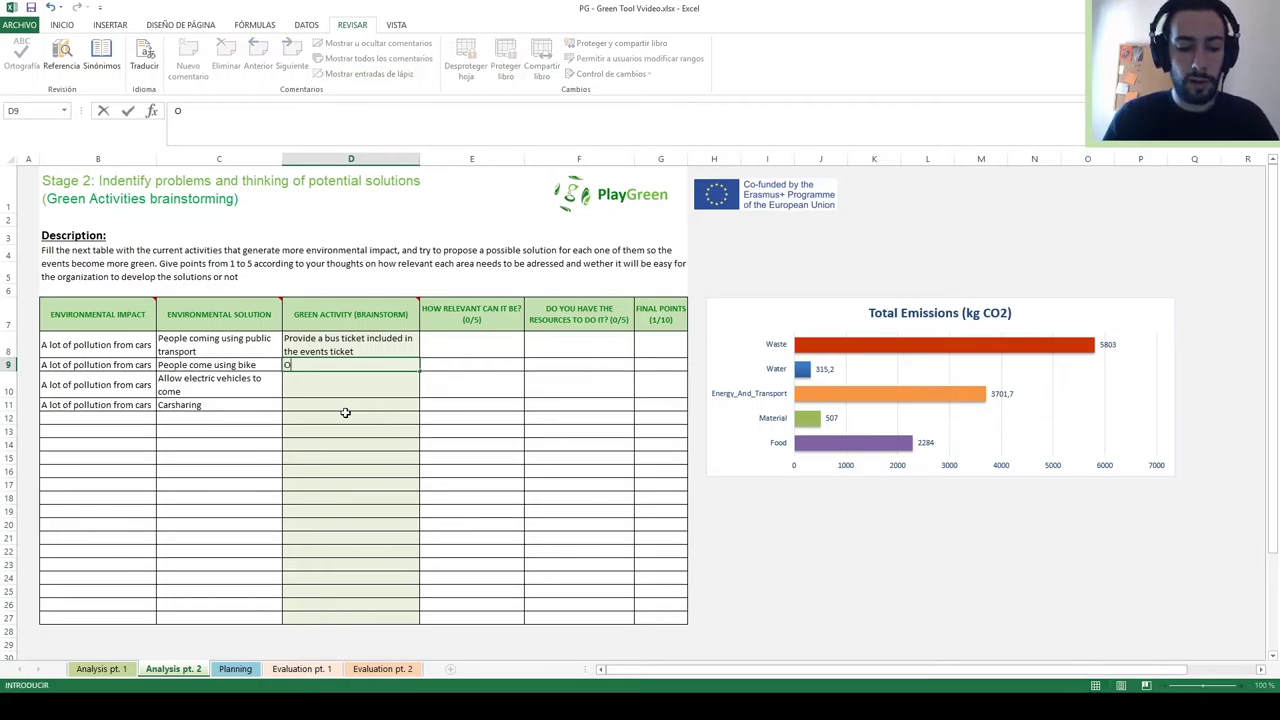
text(ffer discount)
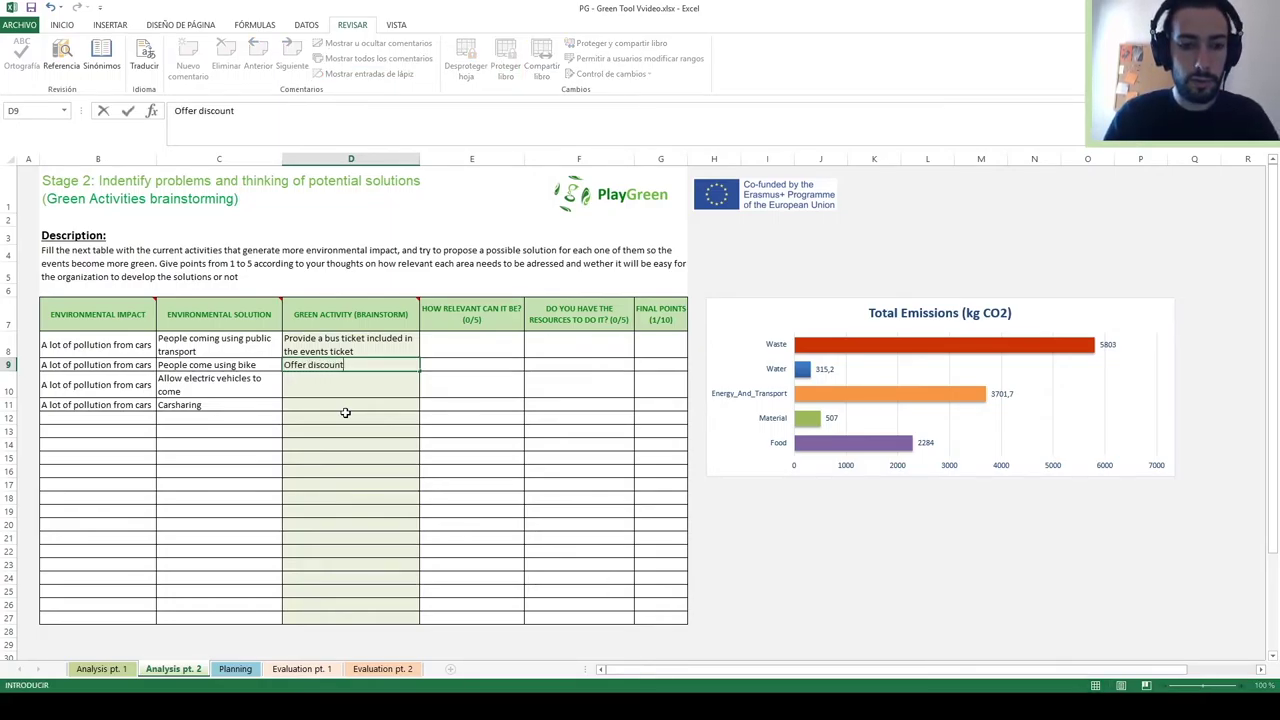
text( to those come)
key(BackSpace)
text(ing)
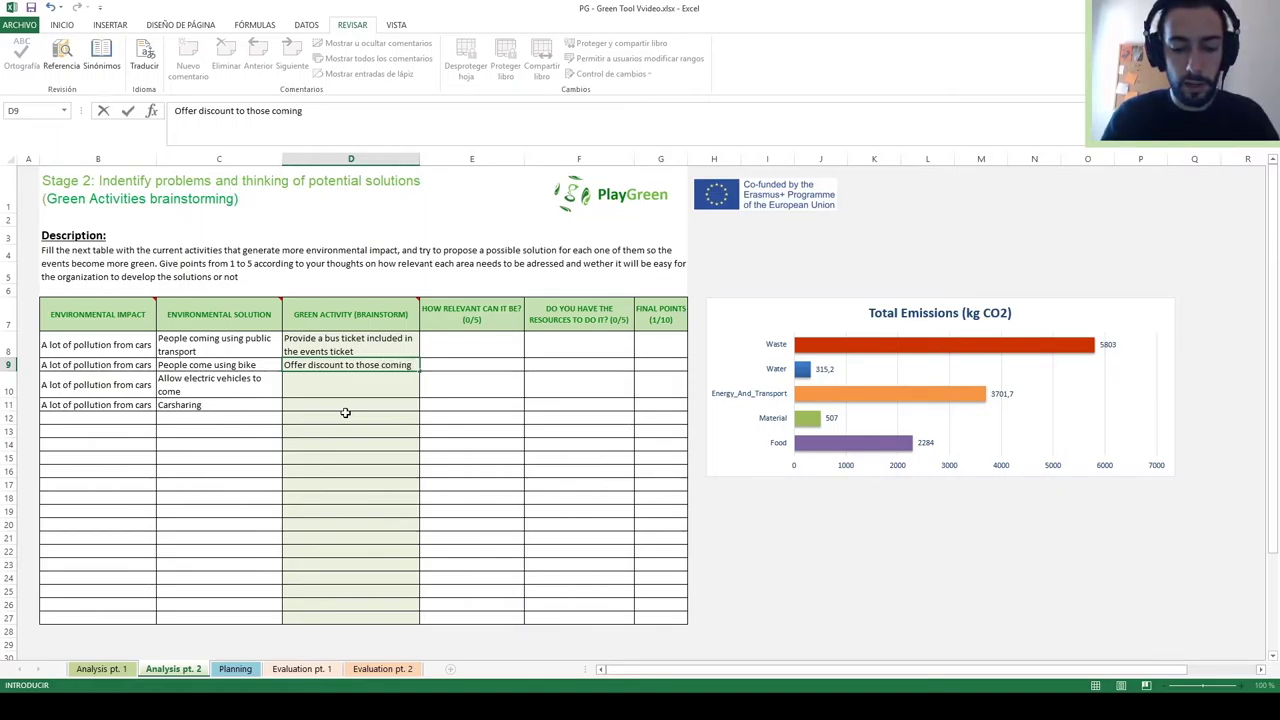
text( by bike)
key(Return)
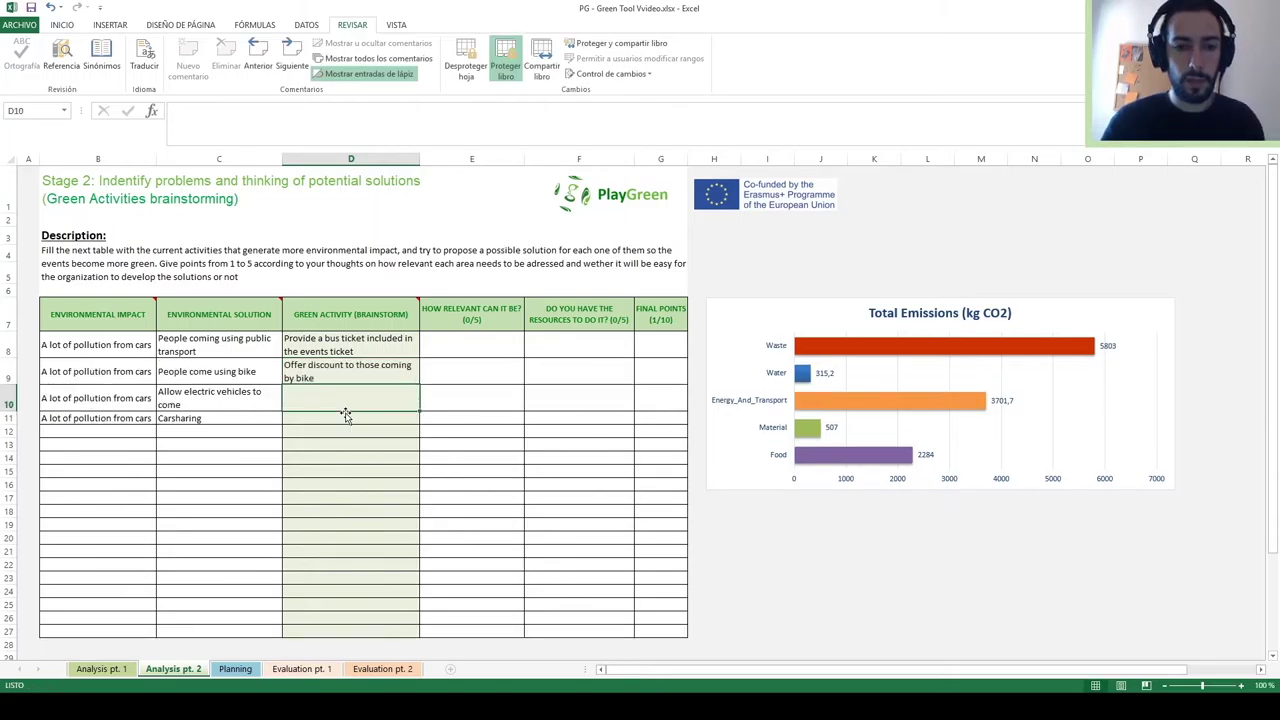
Copy the bike discount idea to D11 and reword it as a discount for full cars
key(Up)
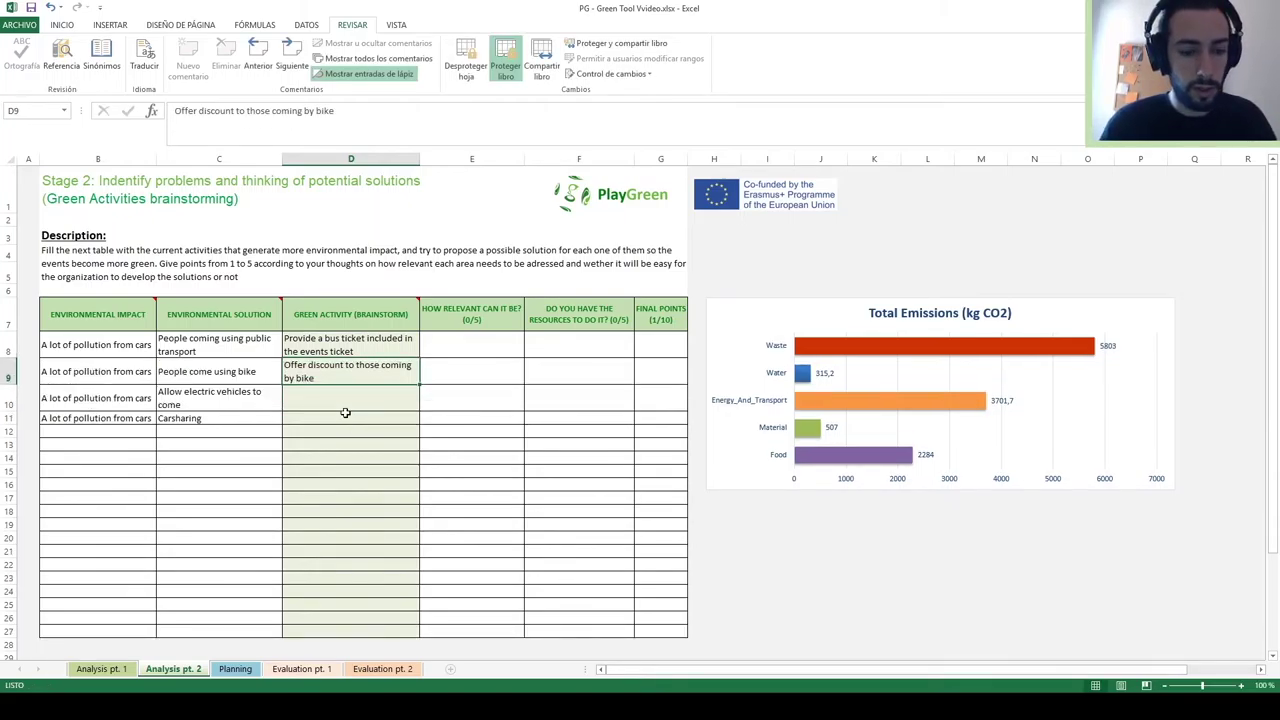
key(ctrl+c)
click(345, 413)
key(ctrl+v)
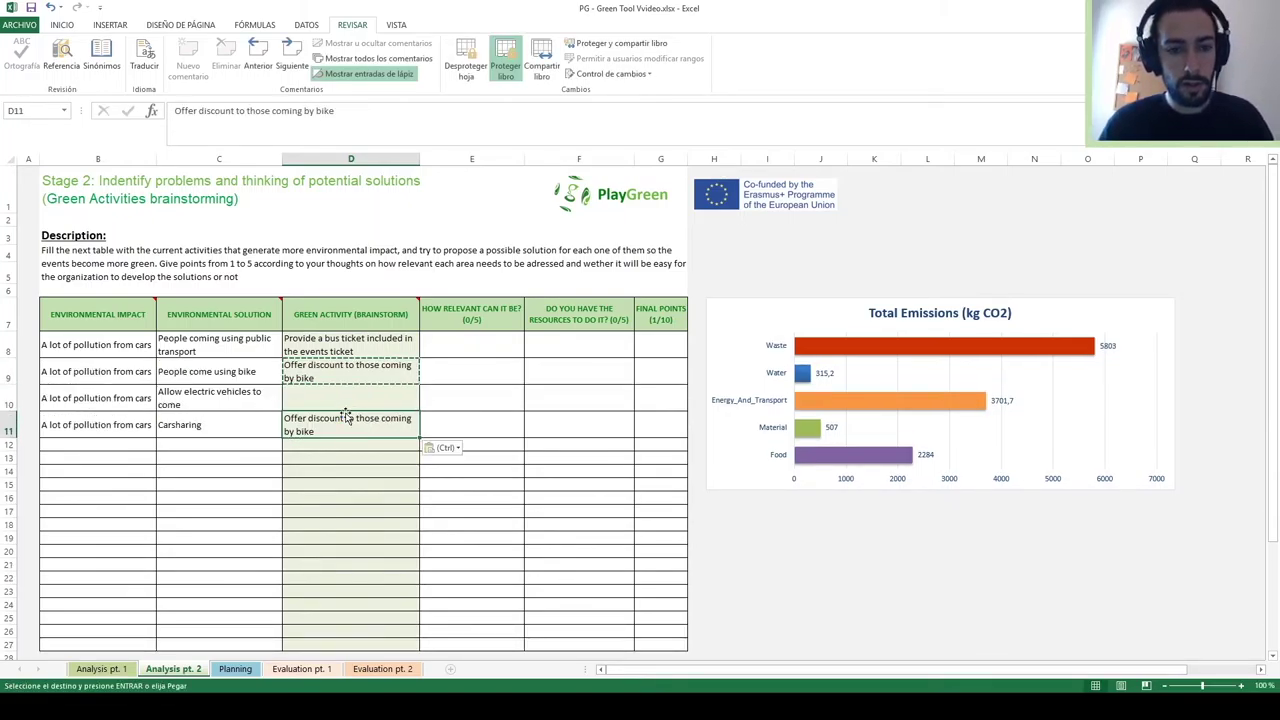
key(Escape)
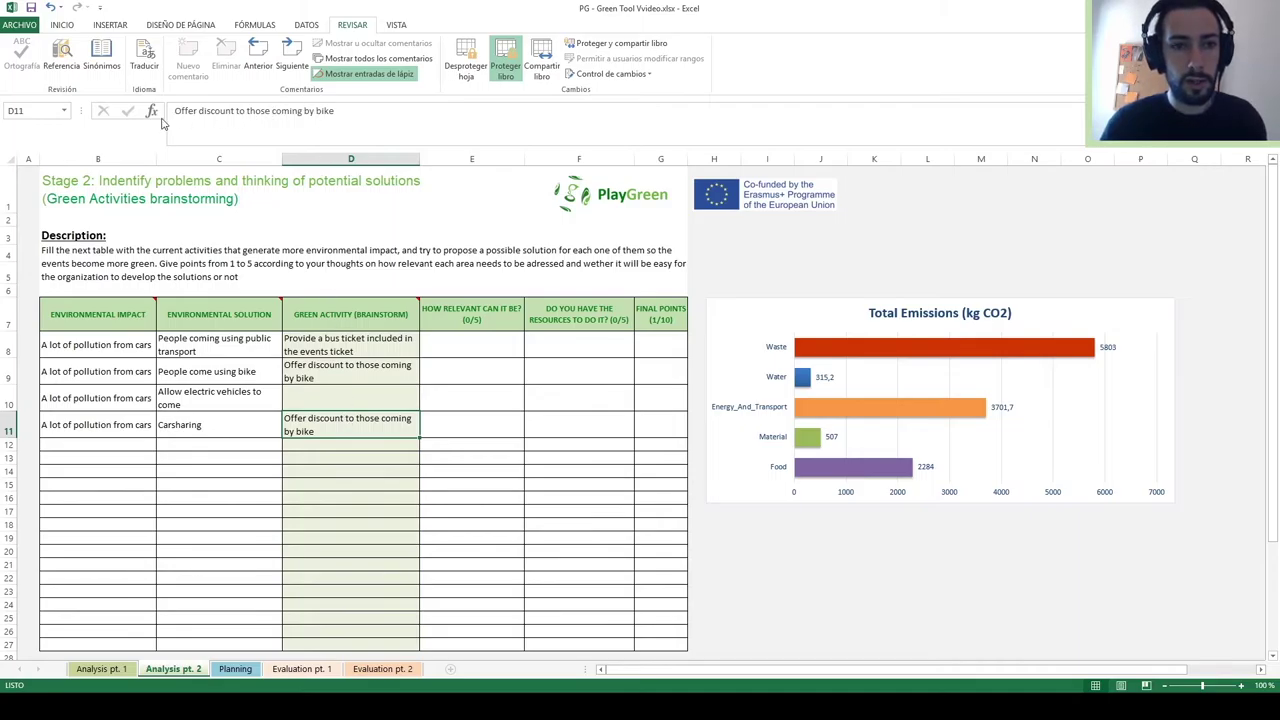
drag(272, 111, 345, 111)
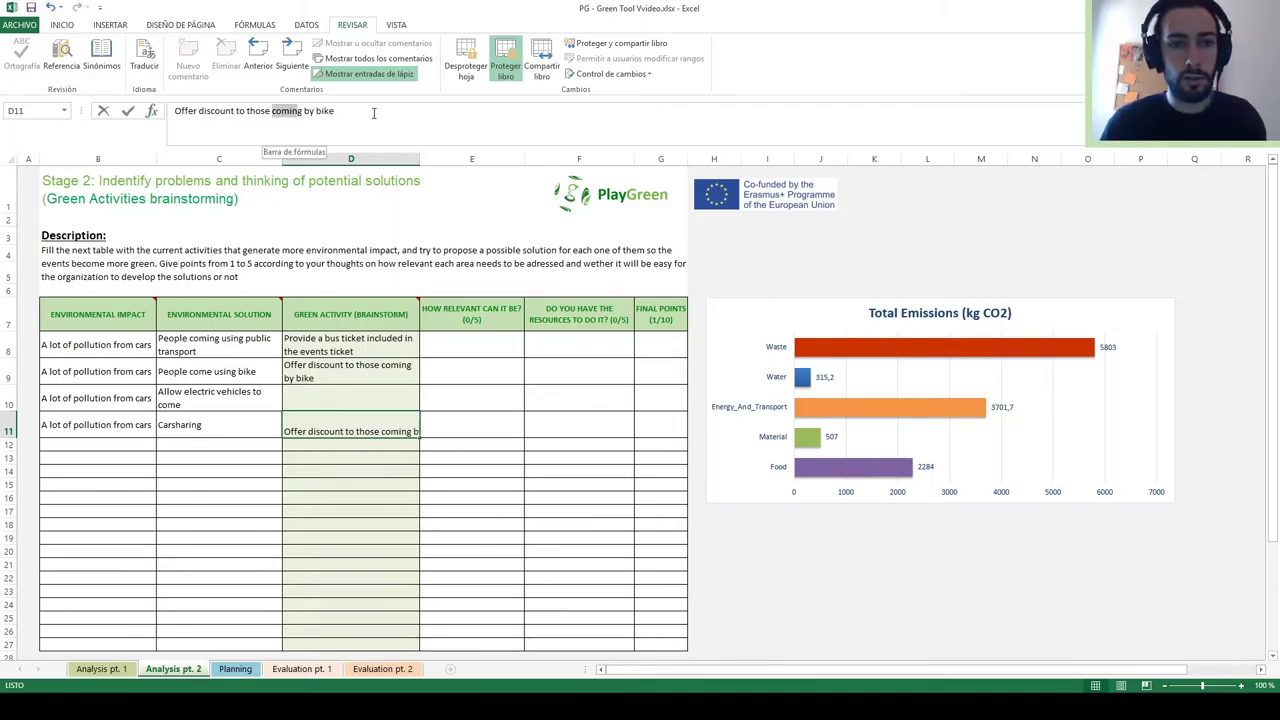
text(cars with)
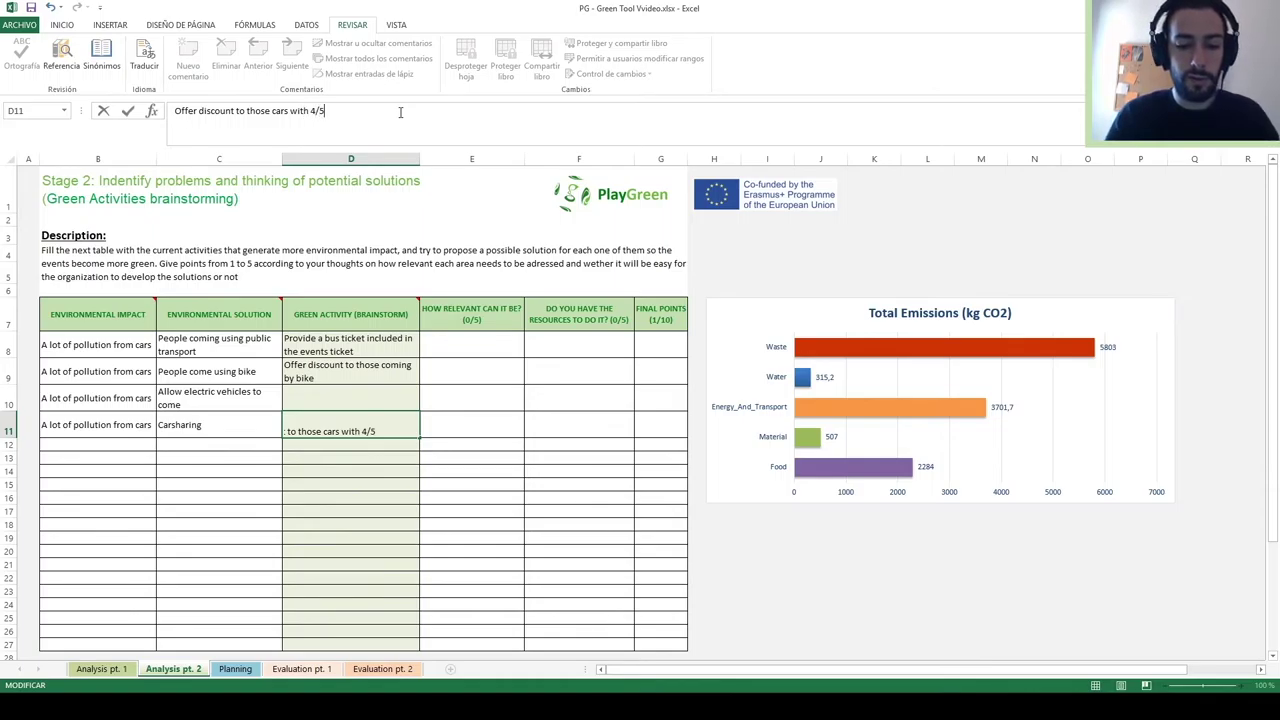
text(ple indi)
text(side)
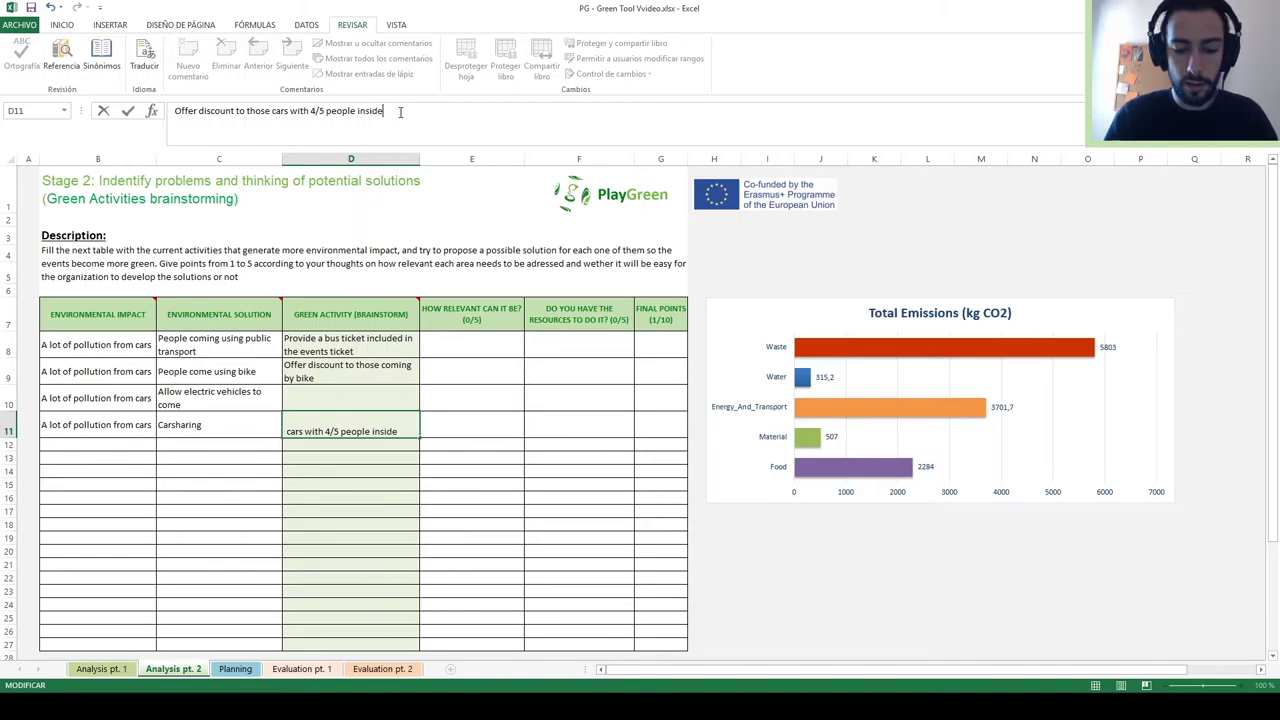
key(Return)
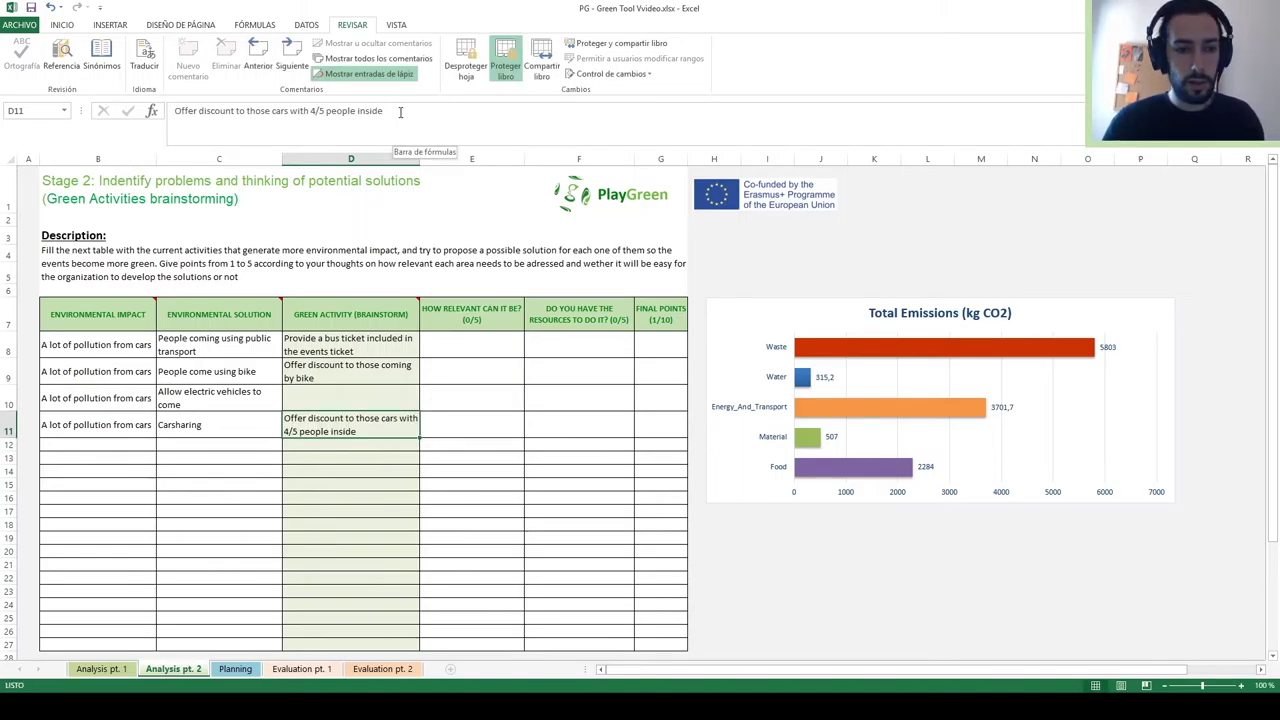
Enter 'Install charging points' as the green activity in D10
key(Up)
key(Left)
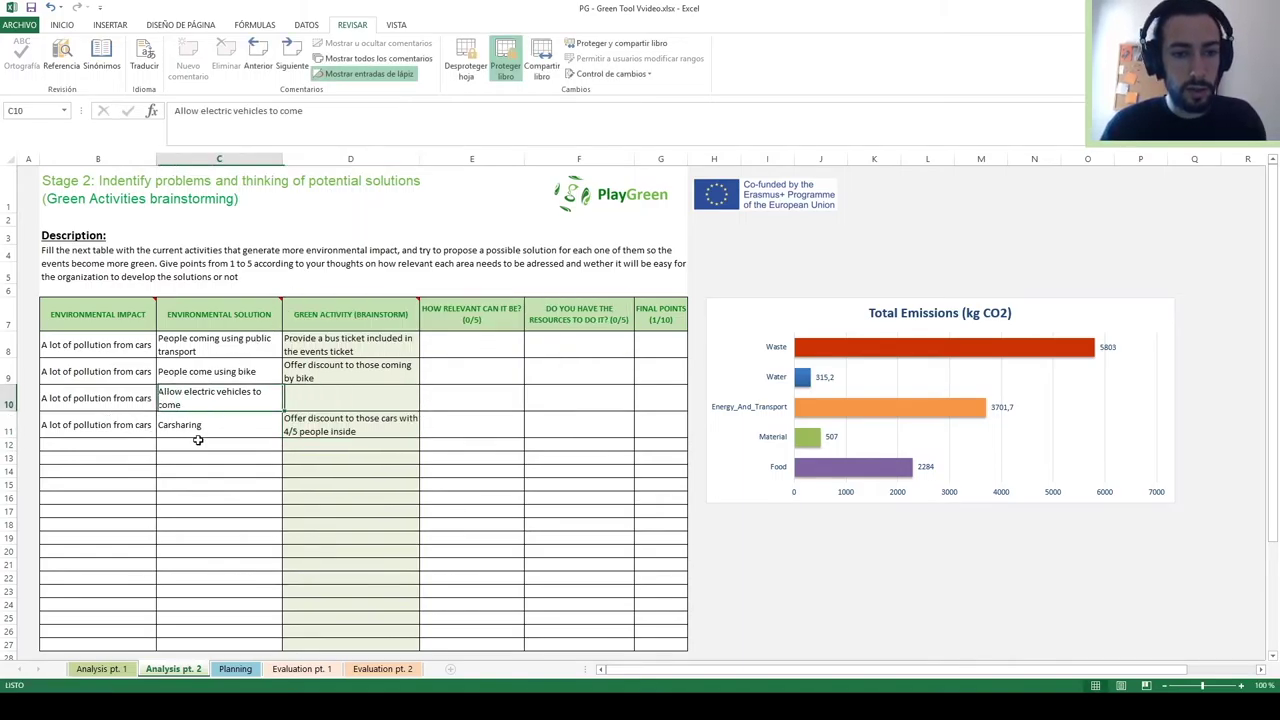
key(Right)
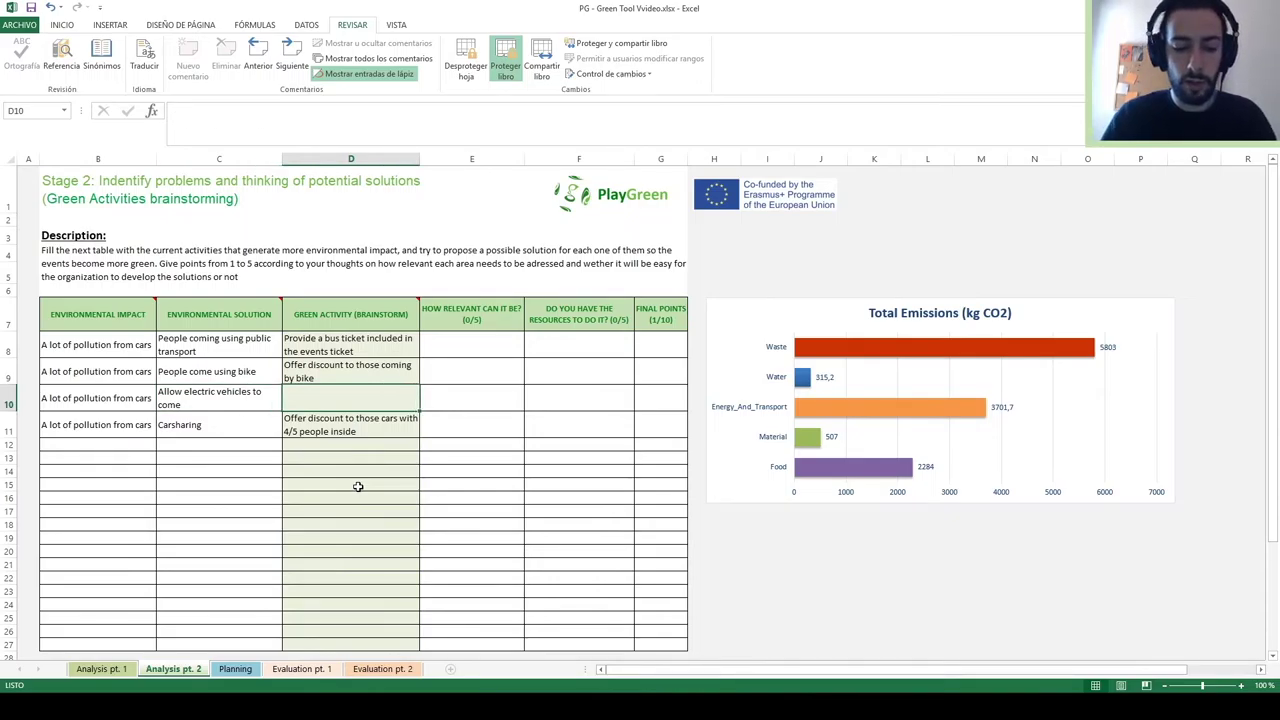
text(Install charging points)
key(Return)
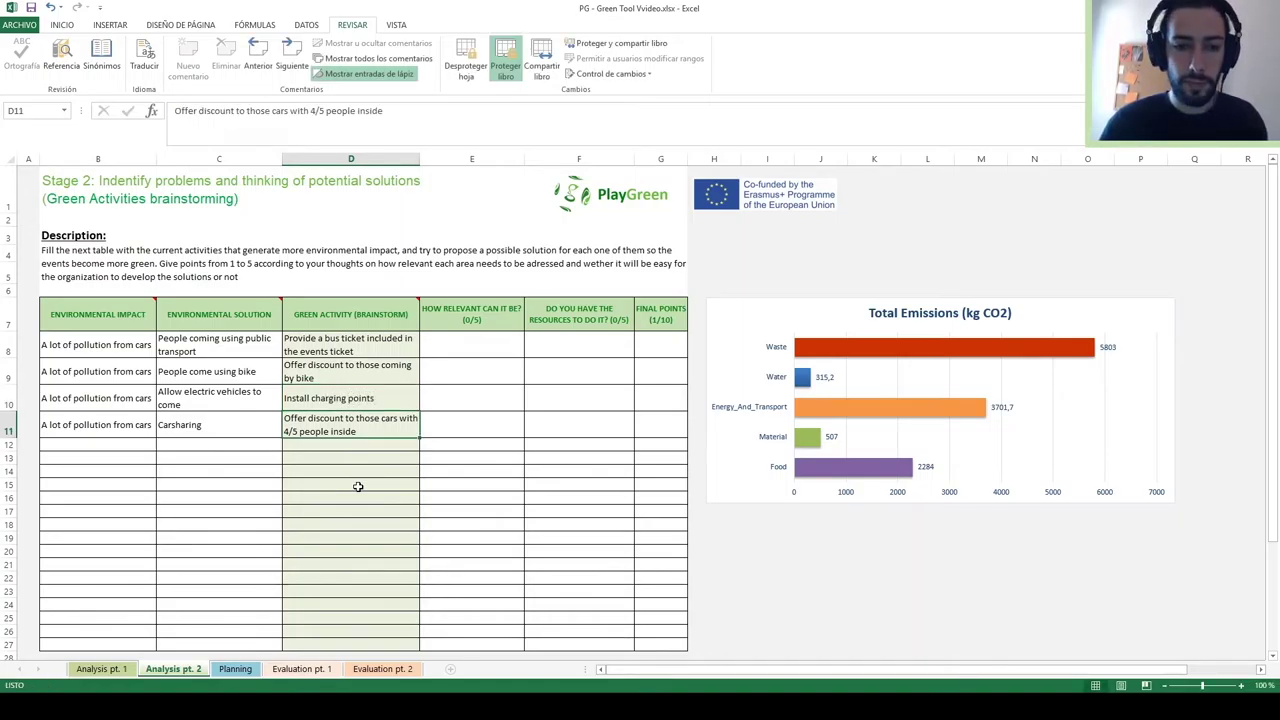
key(Up)
key(Right)
key(Left)
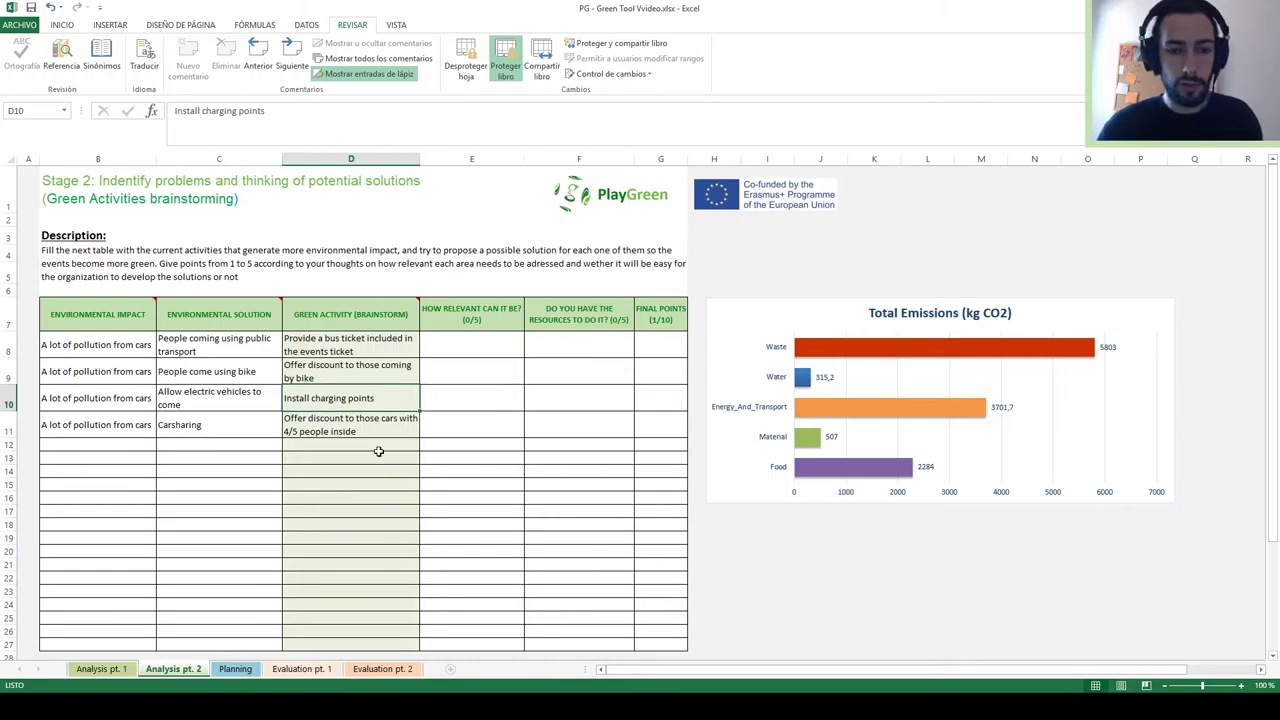
key(Right)
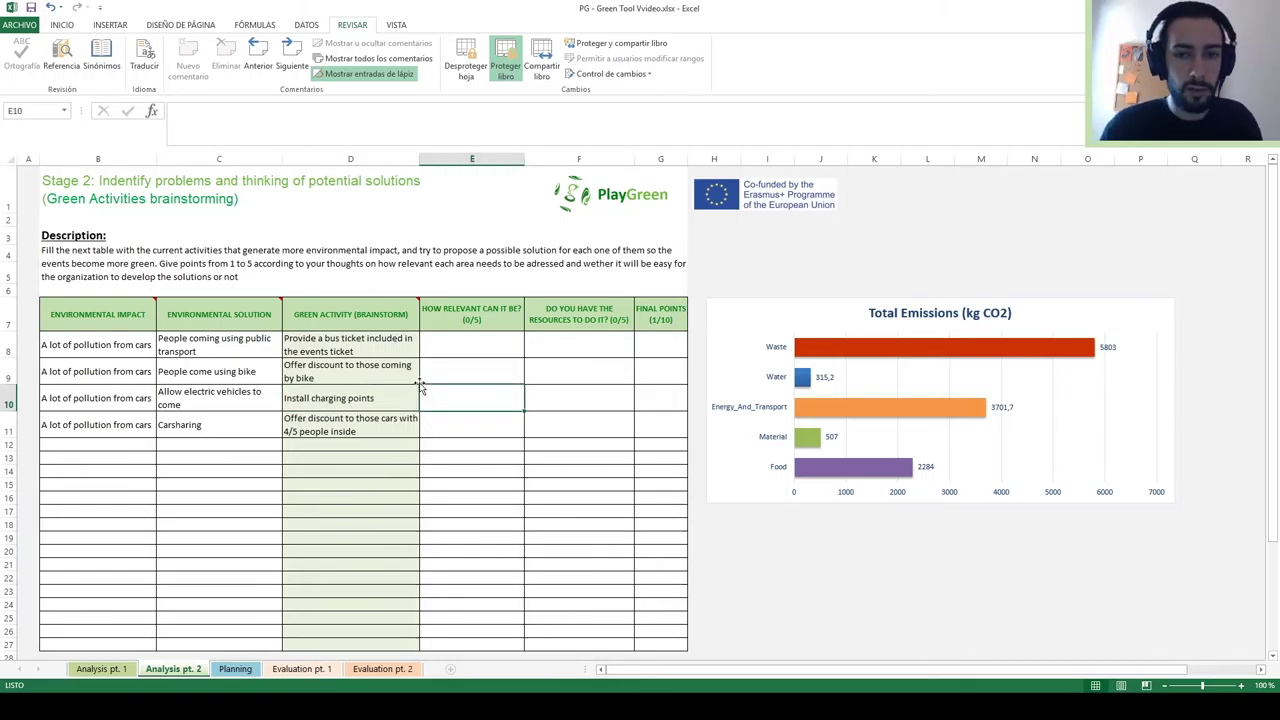
Enter a relevance score of 4 in each of E8 through E11
key(Up)
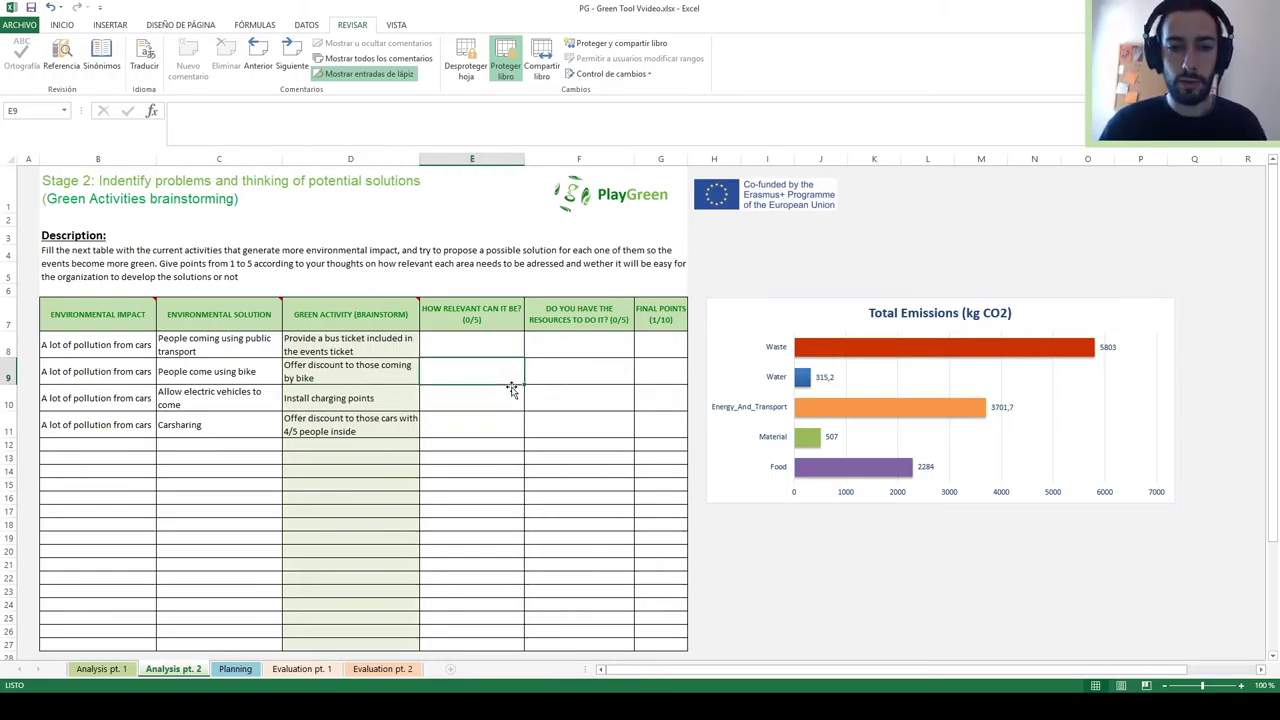
key(Up)
key(Right)
key(Left)
key(Right)
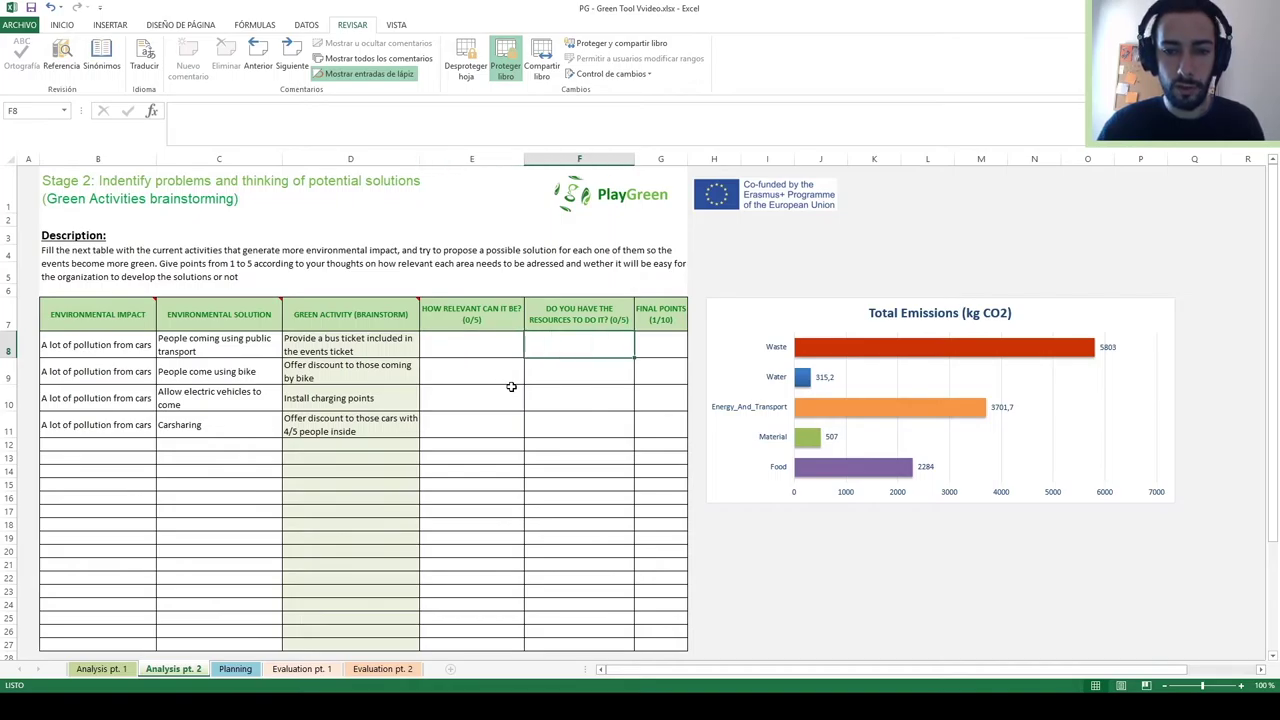
key(Left)
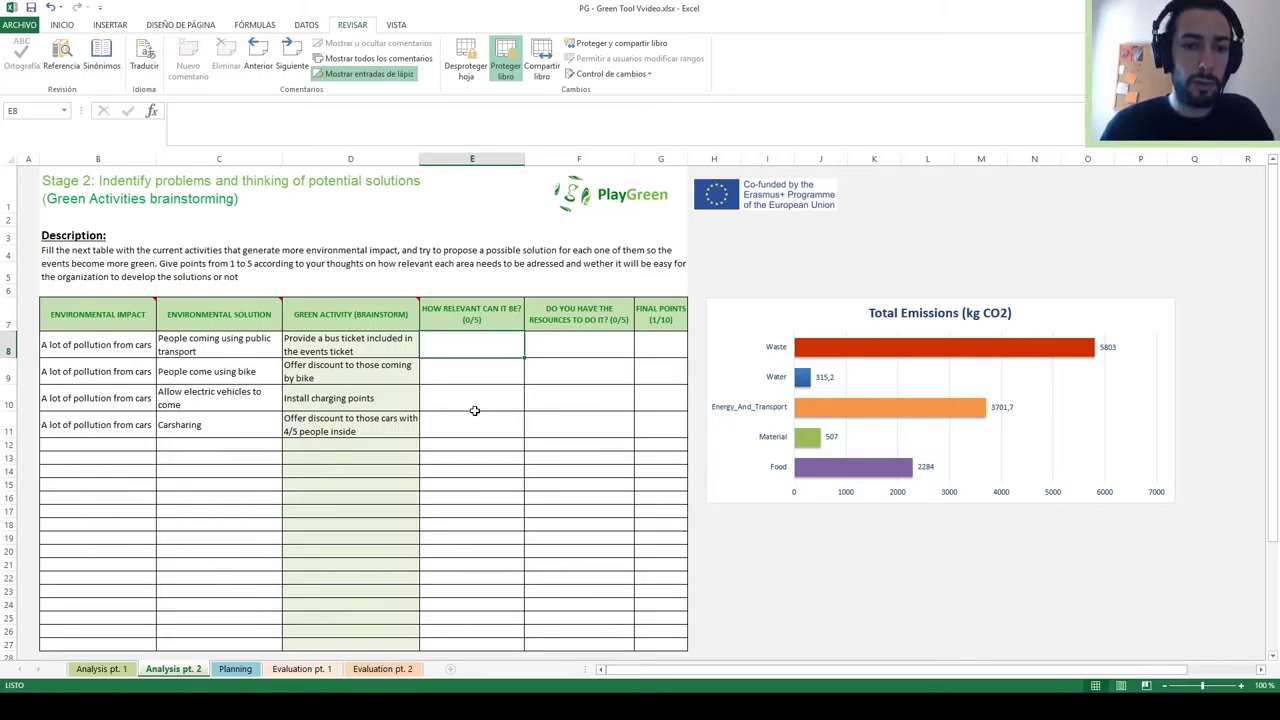
text(4)
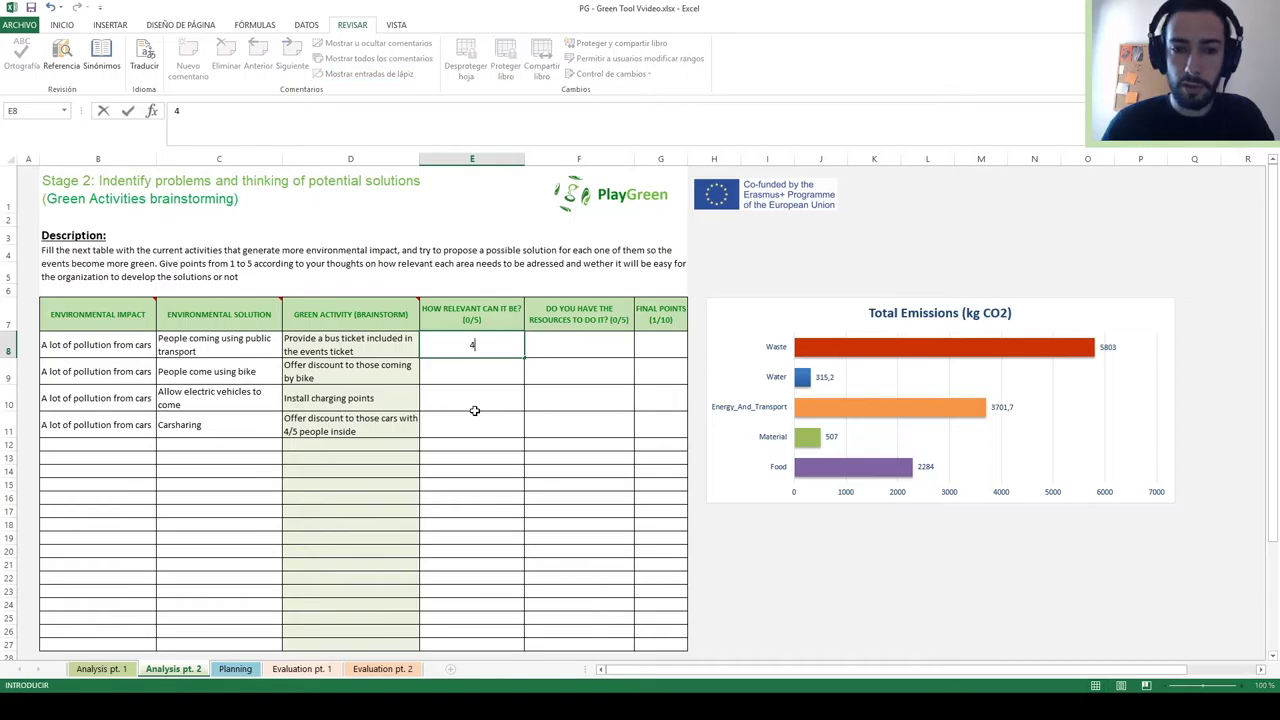
key(Return)
text(4)
key(Return)
text(4)
key(Return)
text(4)
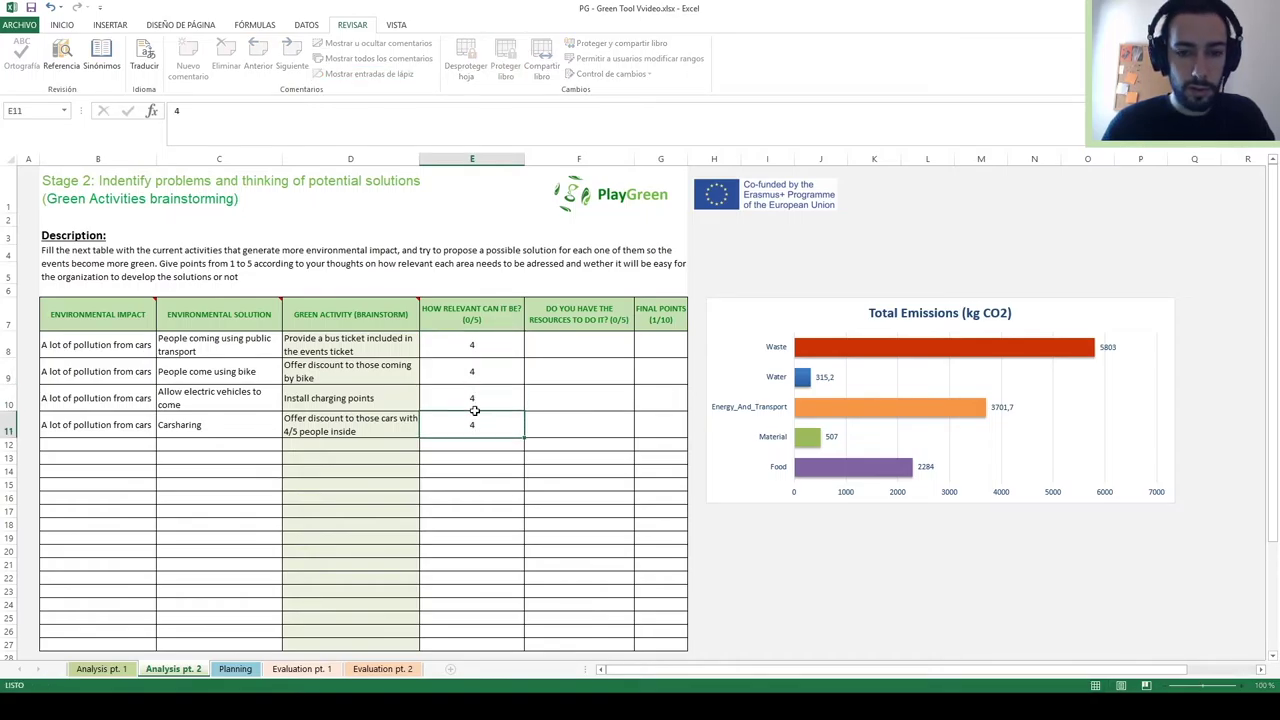
key(Tab)
Review the resources column and the bike discount row, ending at empty cell F9
key(Up)
key(Up)
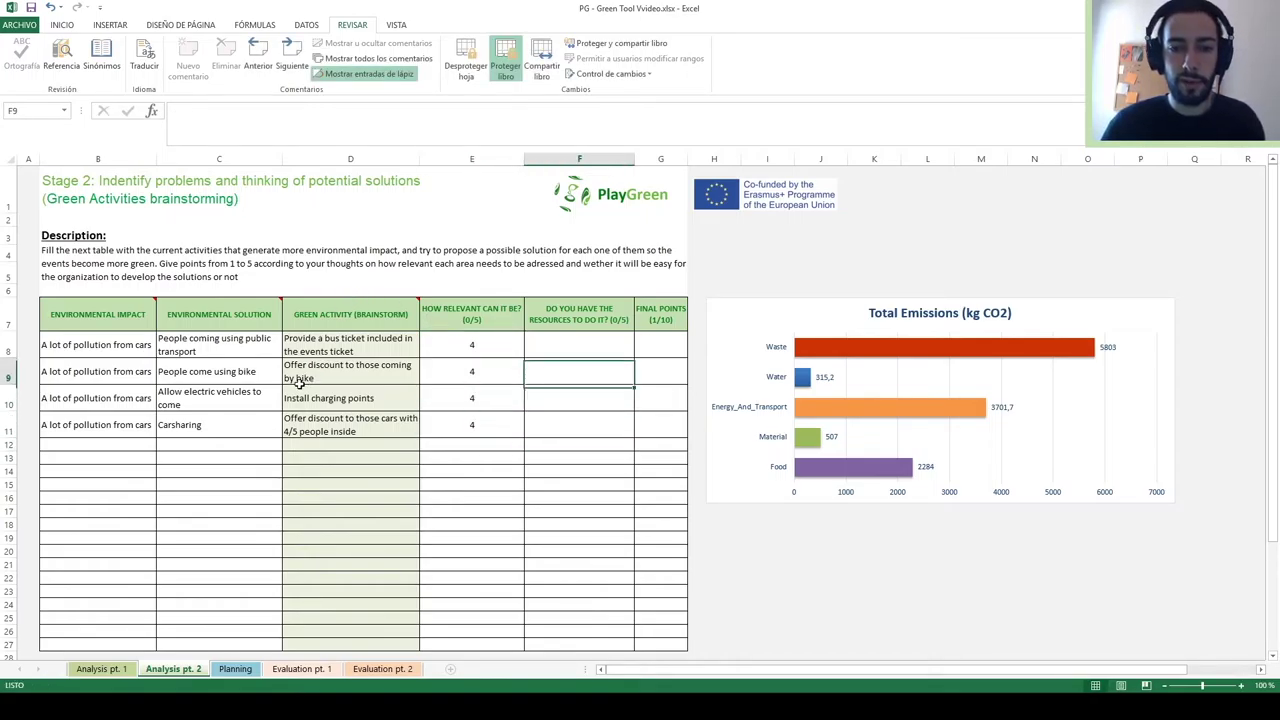
key(Up)
key(Left)
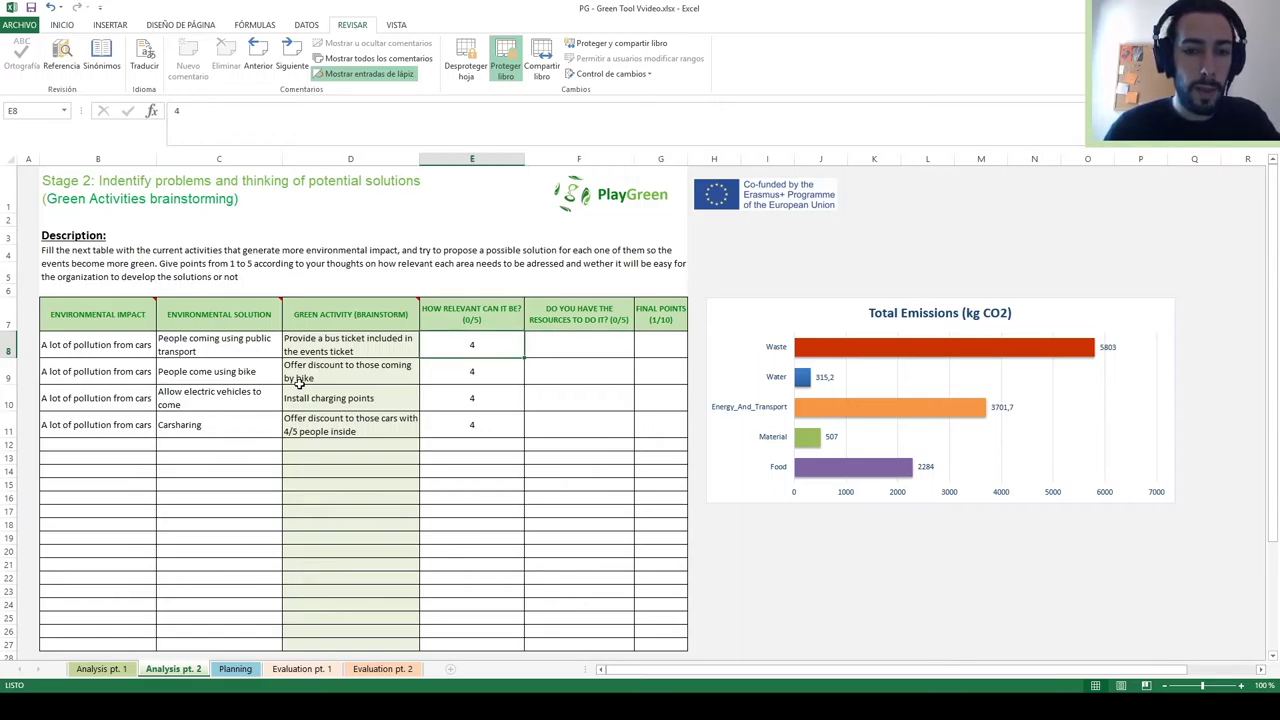
key(Right)
key(Left)
key(Right)
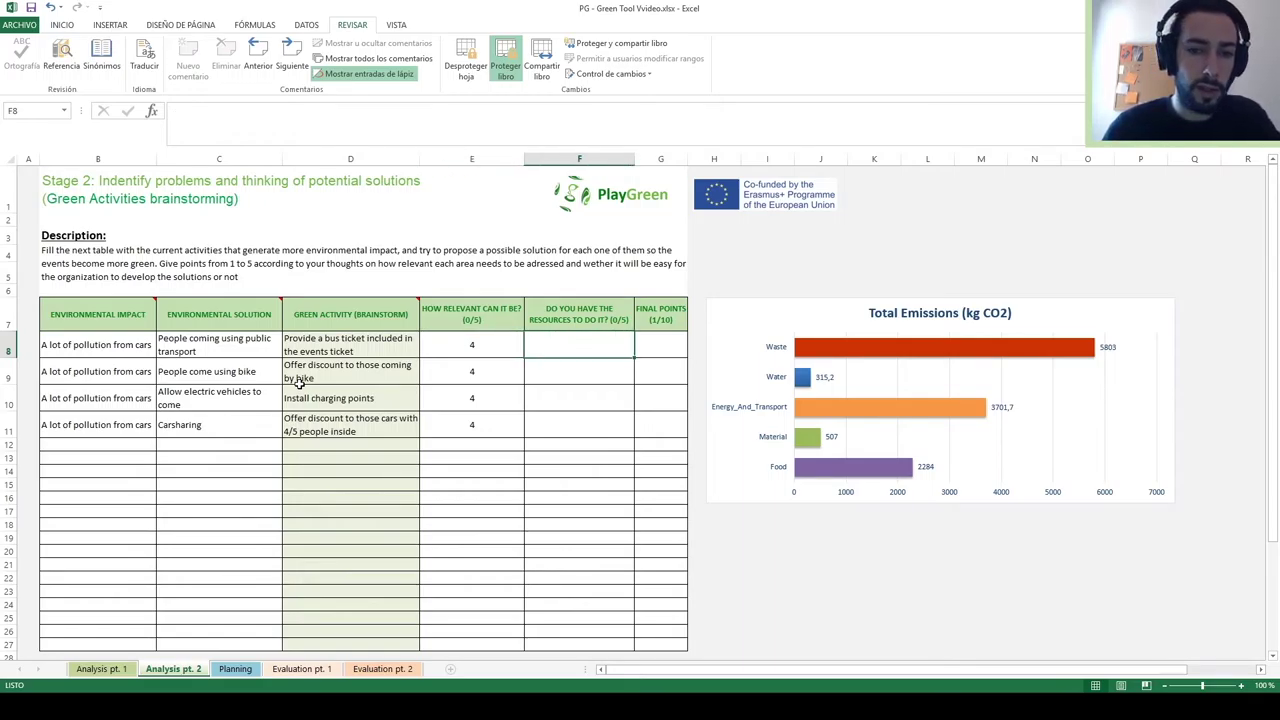
key(Down)
key(Down)
key(Down)
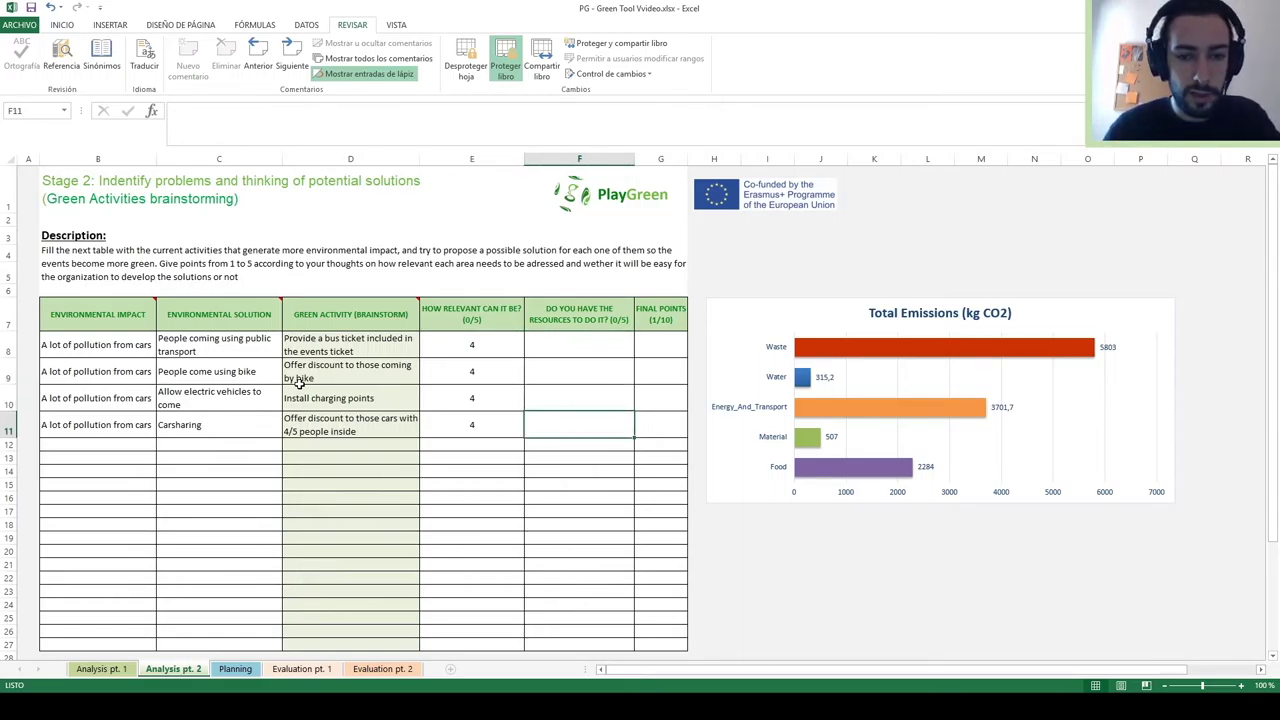
key(Left)
key(Up)
key(Left)
key(Up)
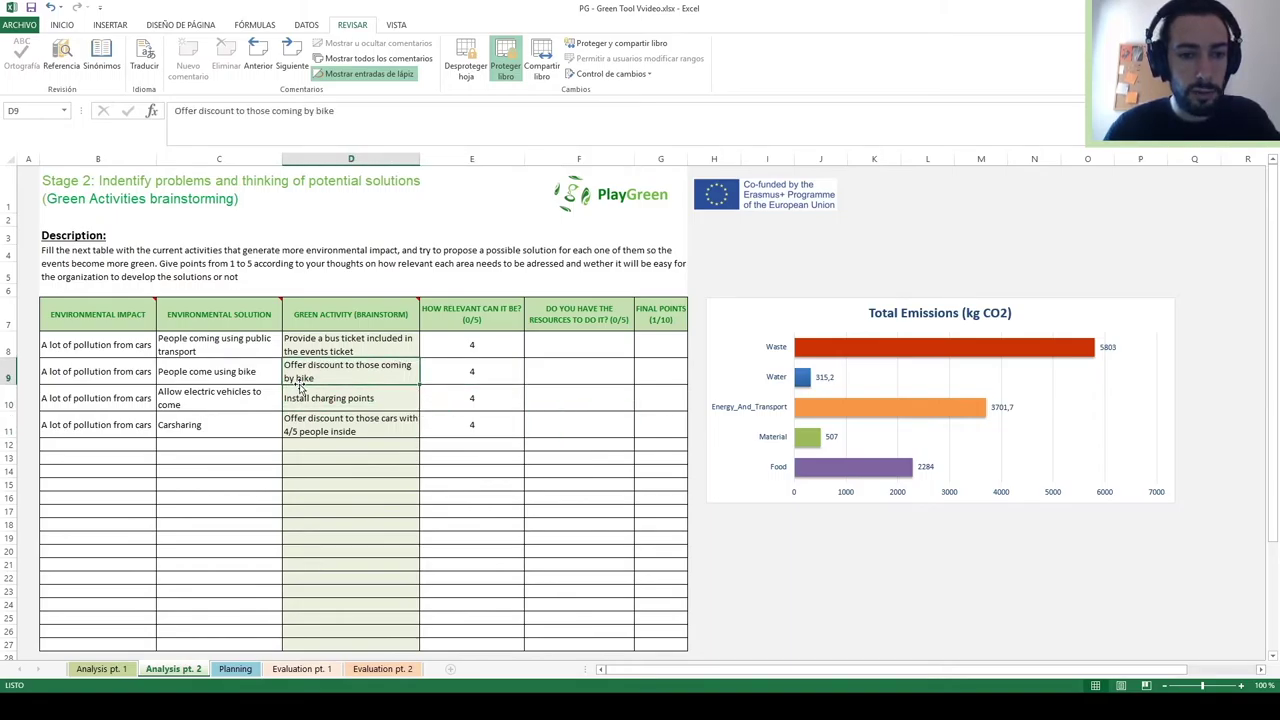
key(Left)
key(Right)
key(Right)
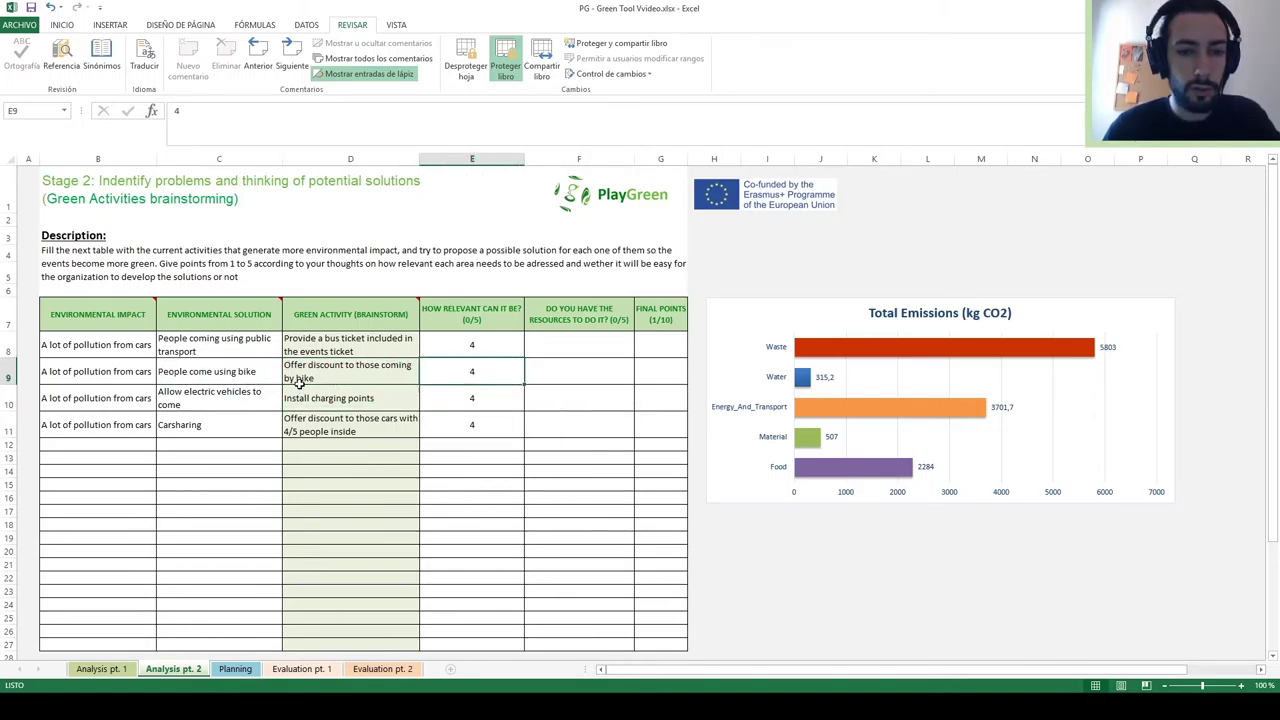
key(Right)
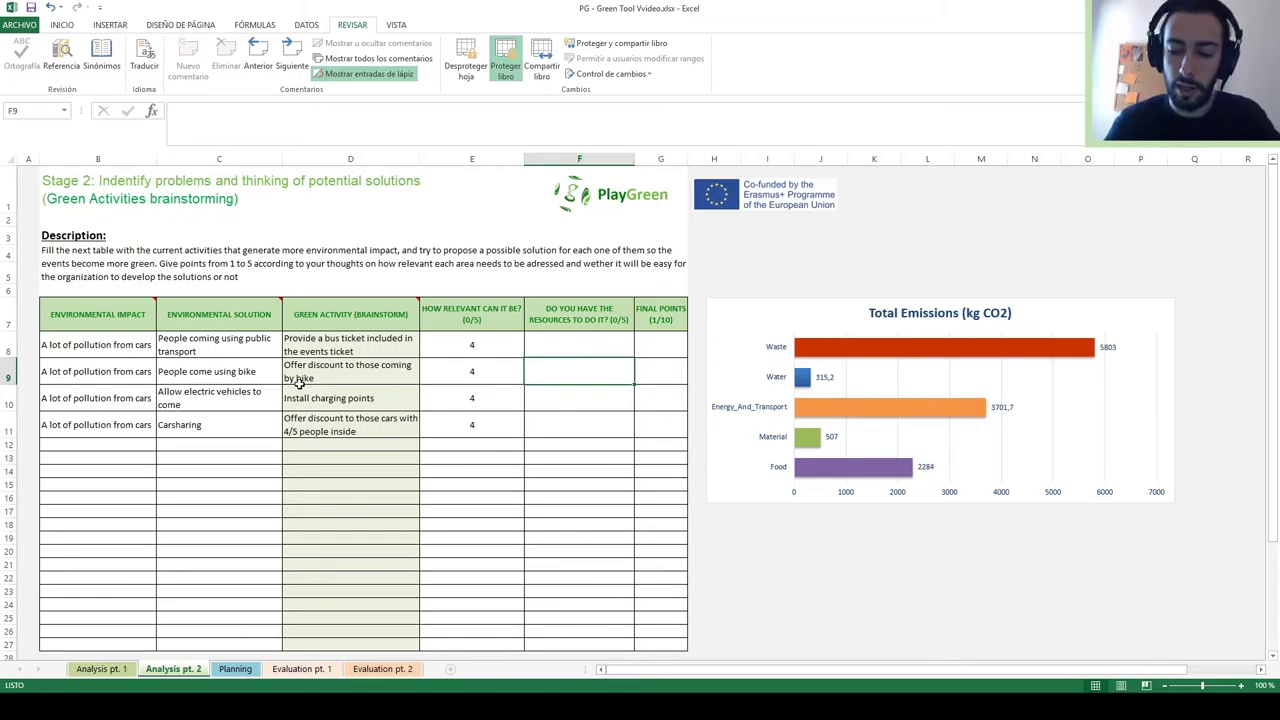
Give the bike discount and carsharing activities a resources score of 3 each
text(3)
key(Return)
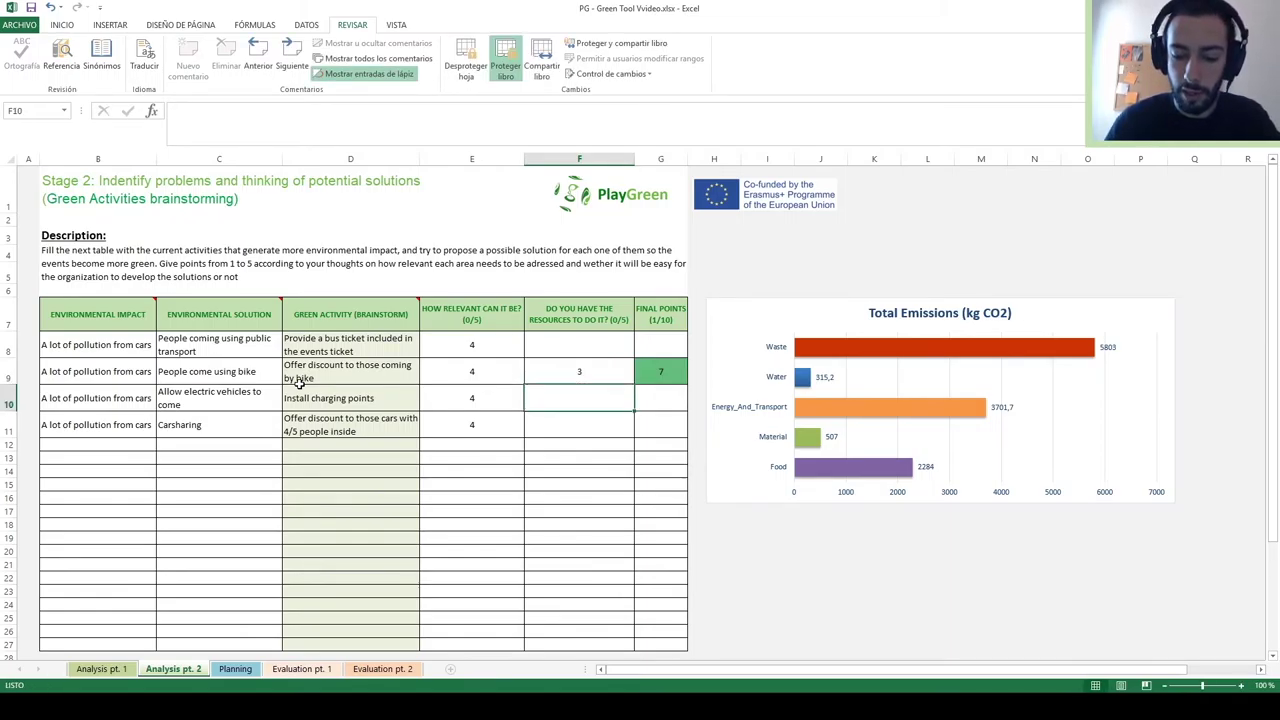
key(Down)
text(3)
key(Return)
Score resources 1,5 for charging points and 3,5 for the bus ticket
key(Up)
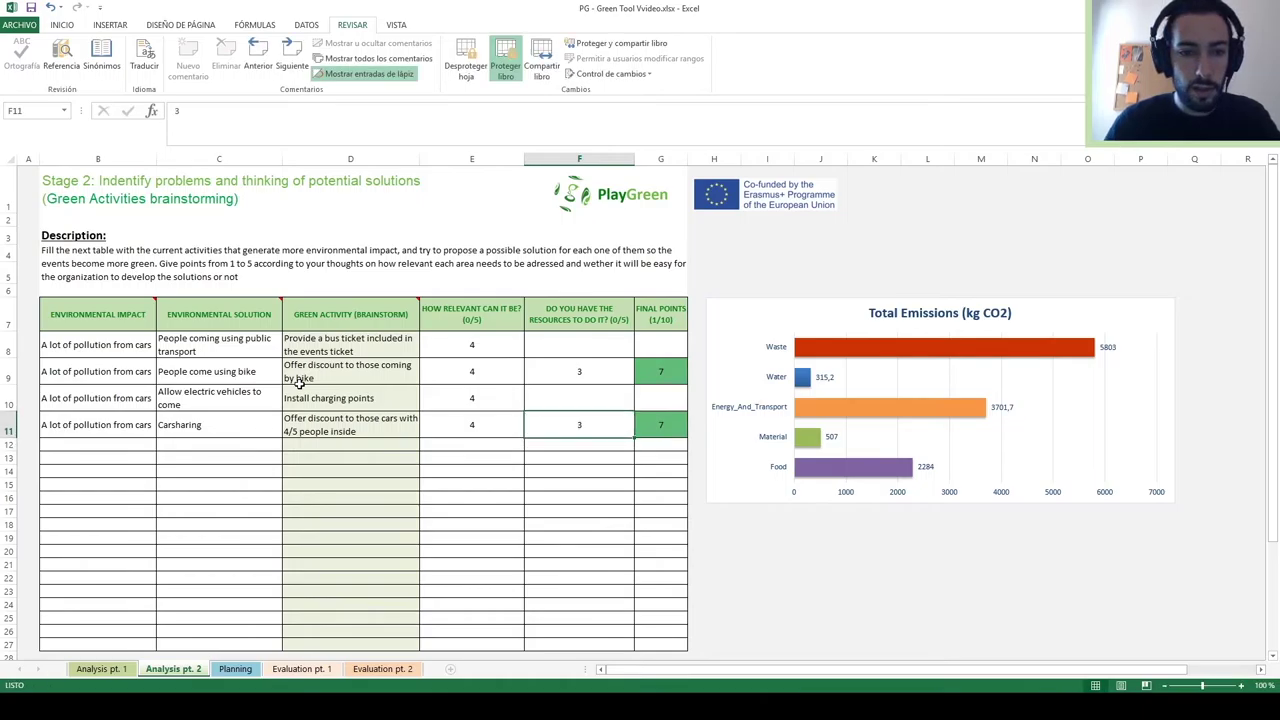
key(Up)
key(Left)
key(Left)
key(Right)
key(Right)
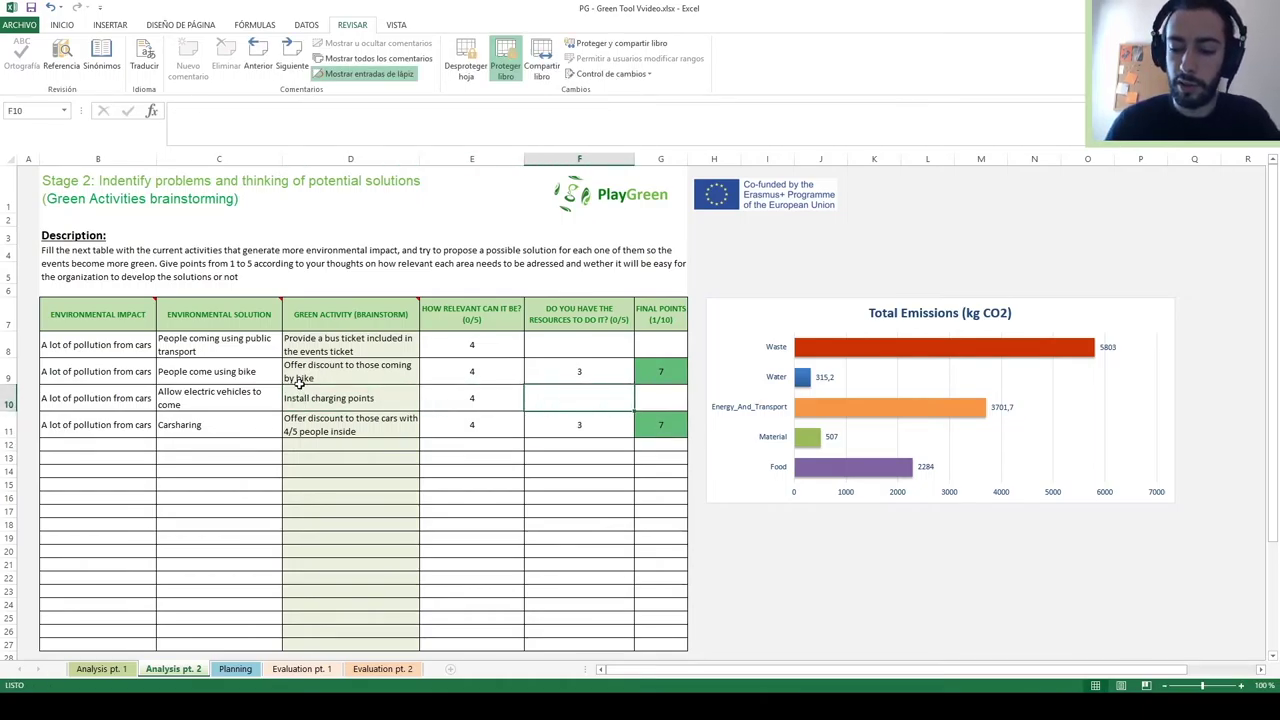
text(1,5)
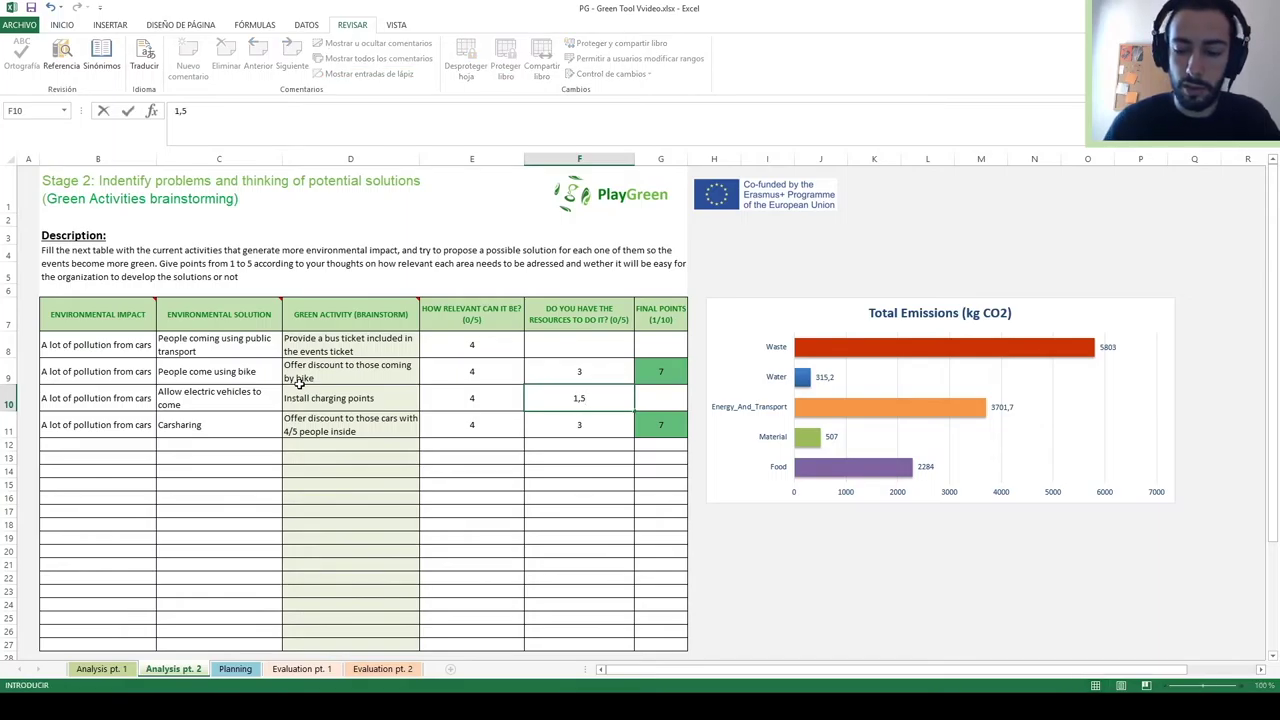
key(Return)
key(Up)
key(Up)
key(Up)
key(Left)
key(Left)
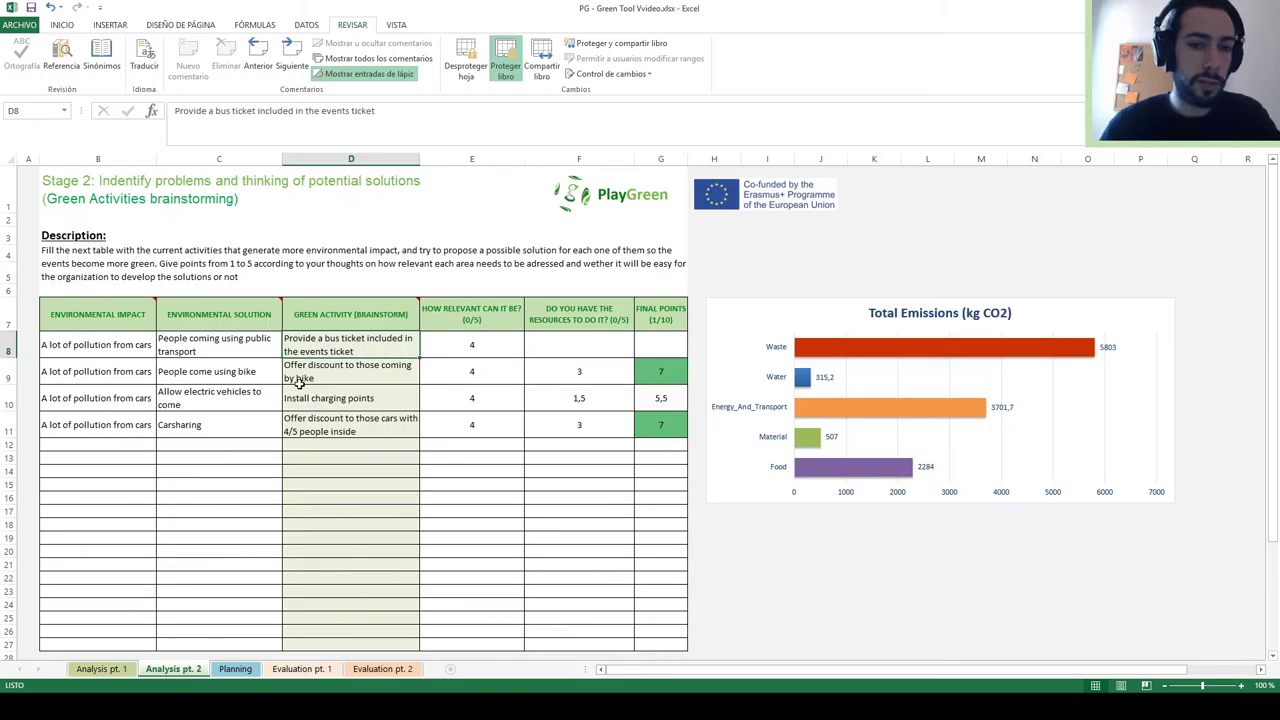
key(Right)
key(Right)
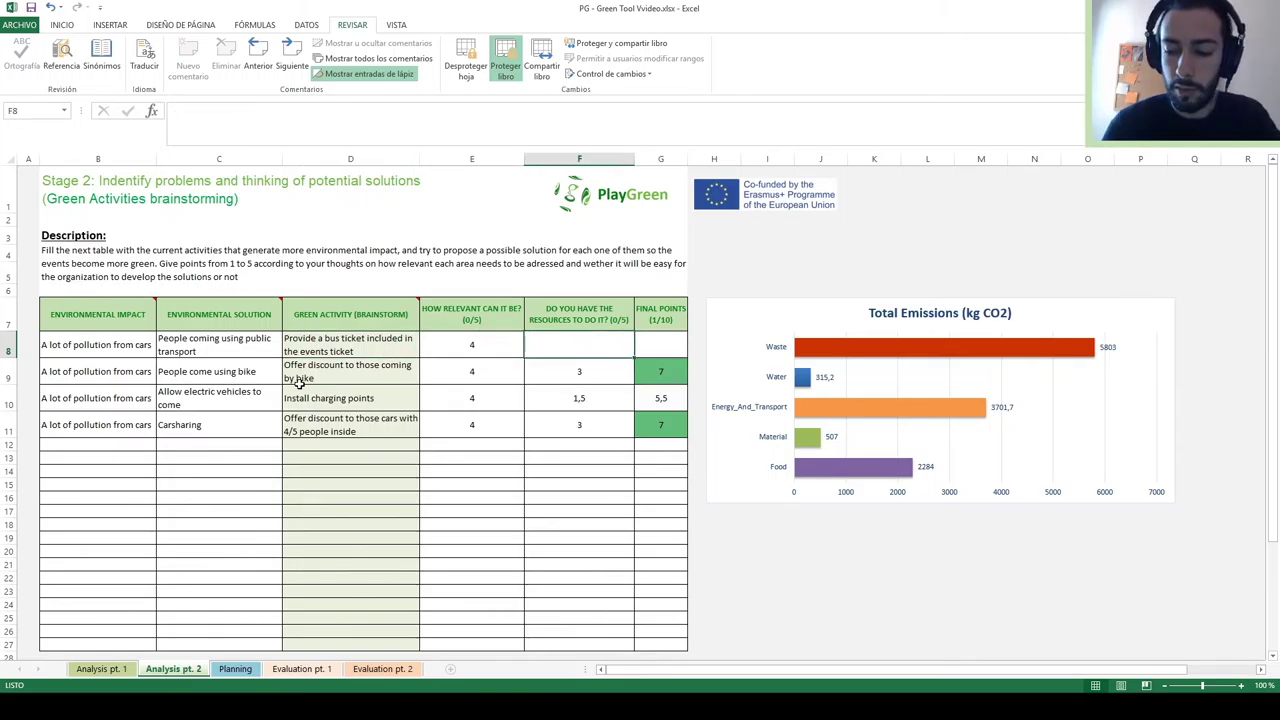
text(3,5)
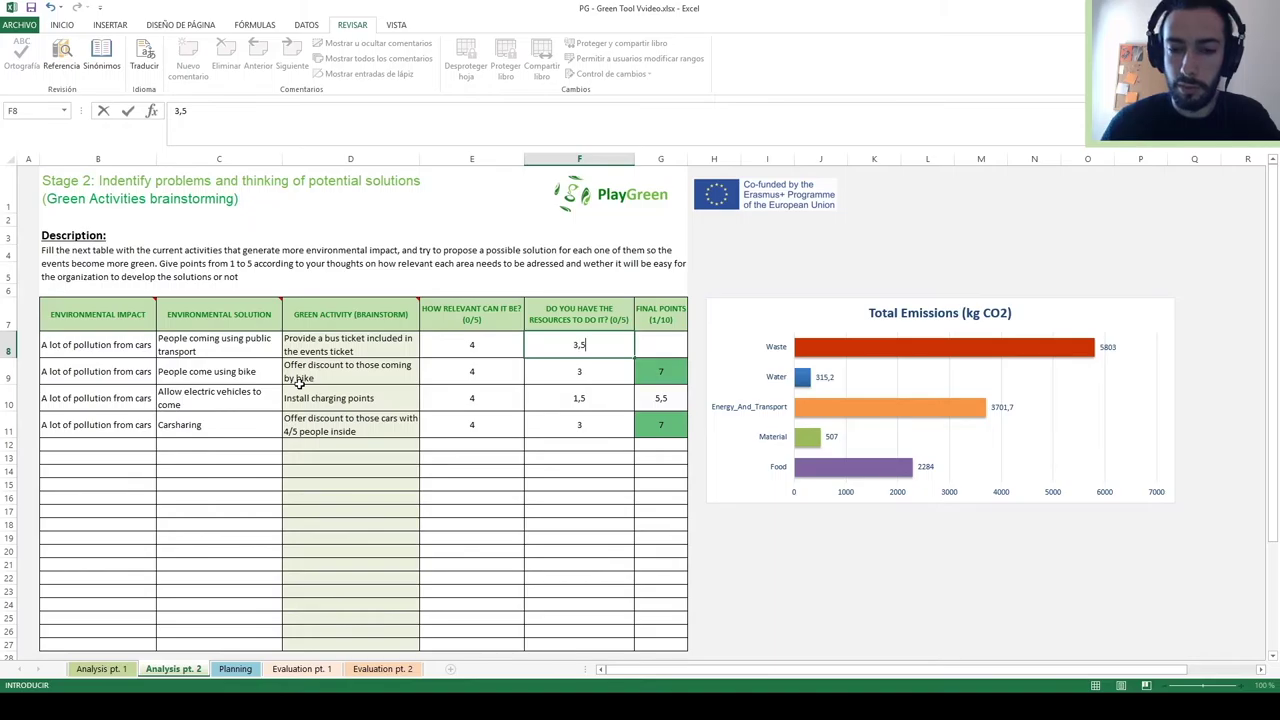
key(Return)
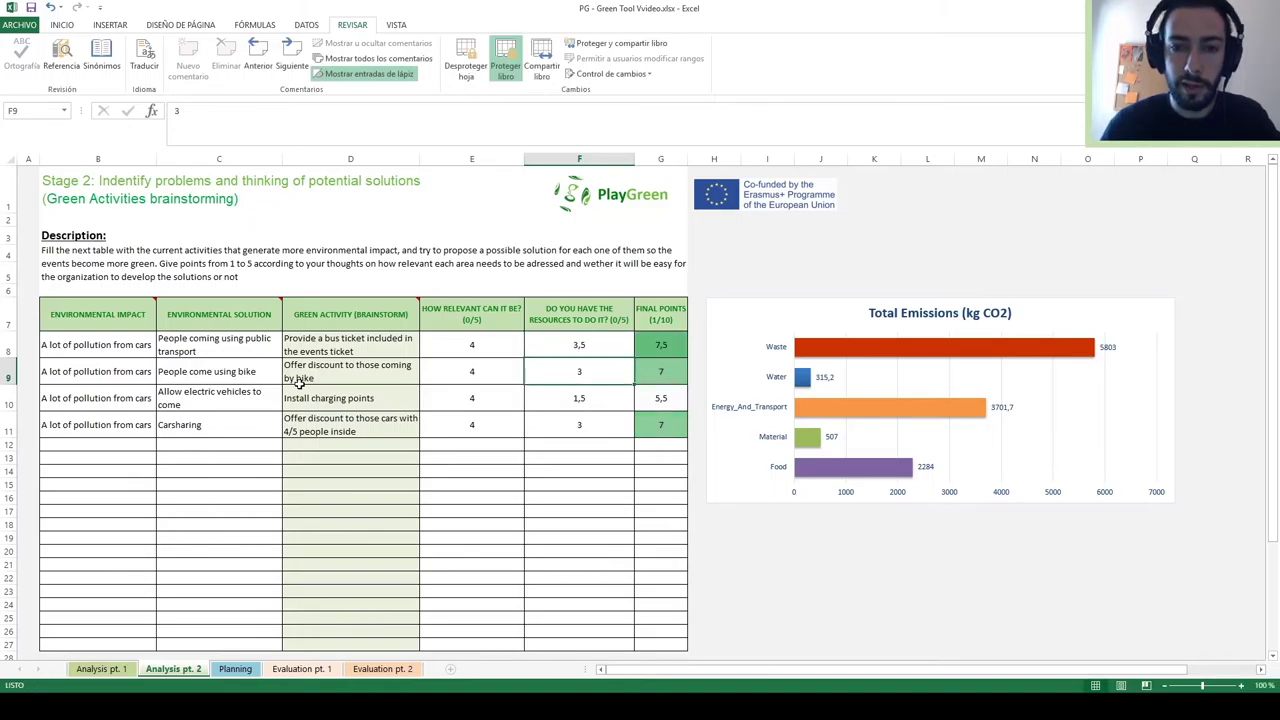
Verify final points of 7,5, 7, 5,5 and 7 in column G
key(Up)
key(Left)
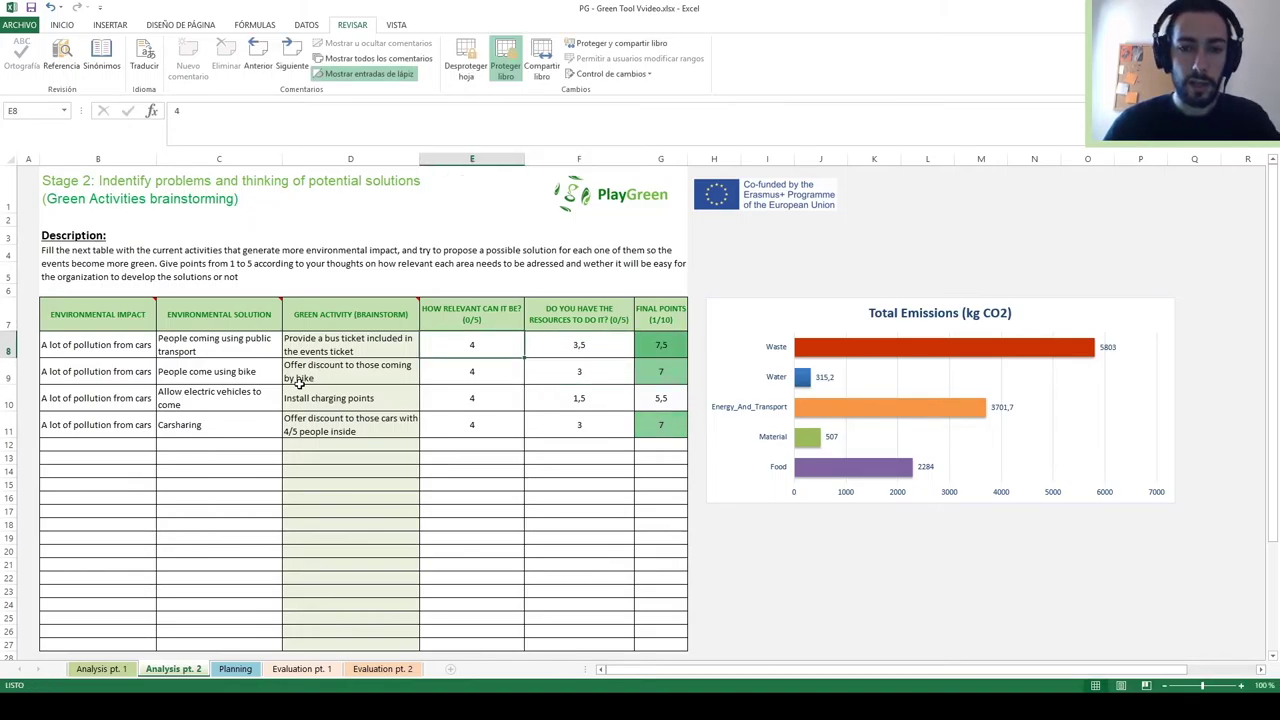
key(Right)
key(Right)
key(Down)
key(Down)
key(Up)
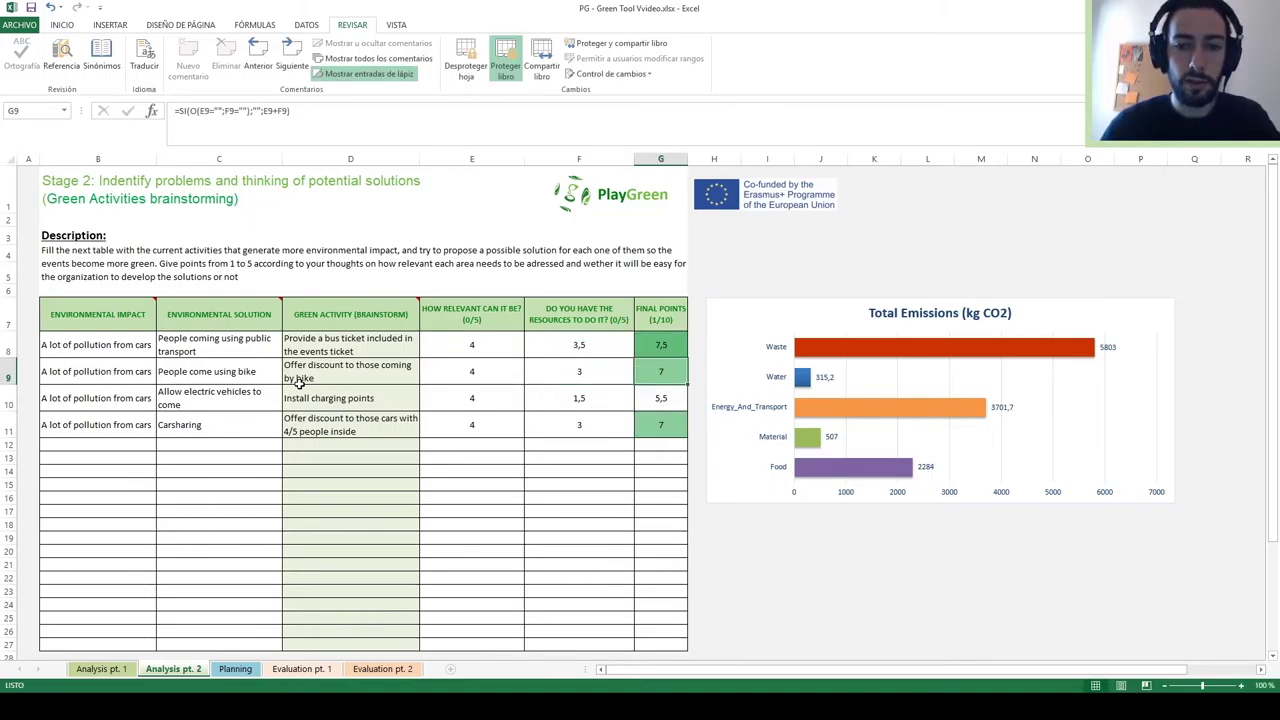
key(Up)
key(Left)
key(Left)
key(Right)
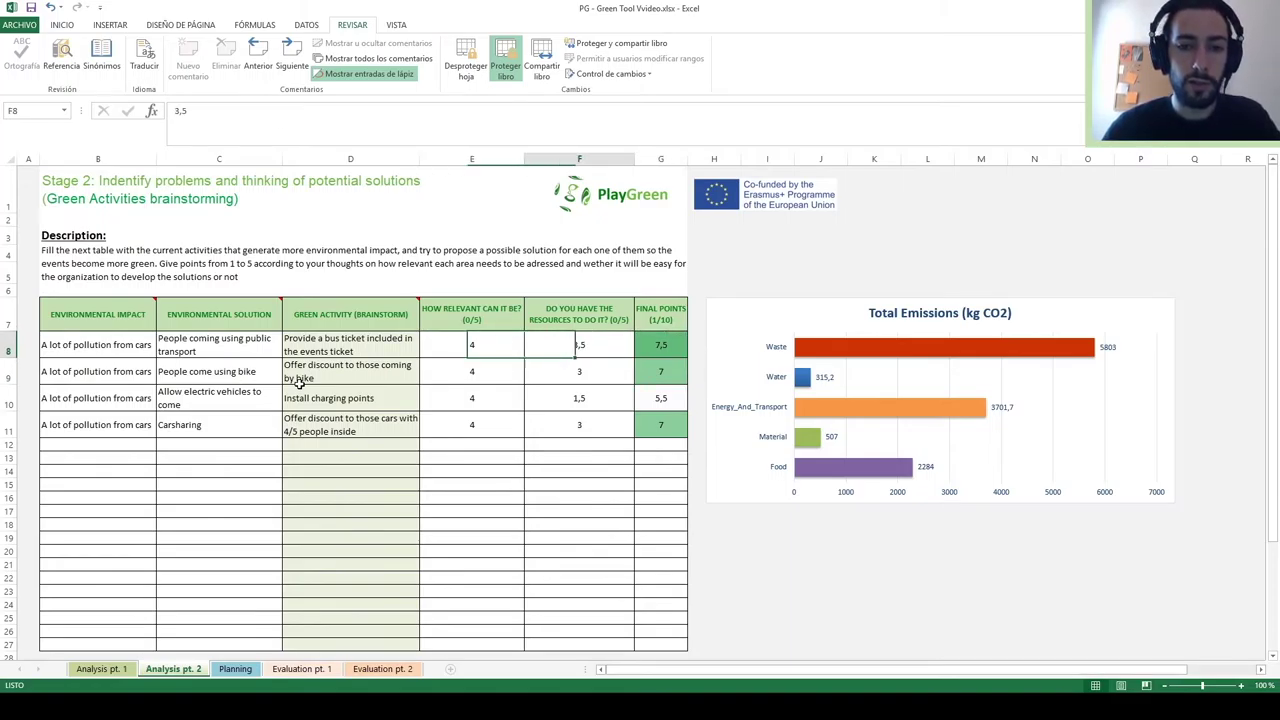
key(Down)
key(Left)
key(Right)
key(Down)
key(Left)
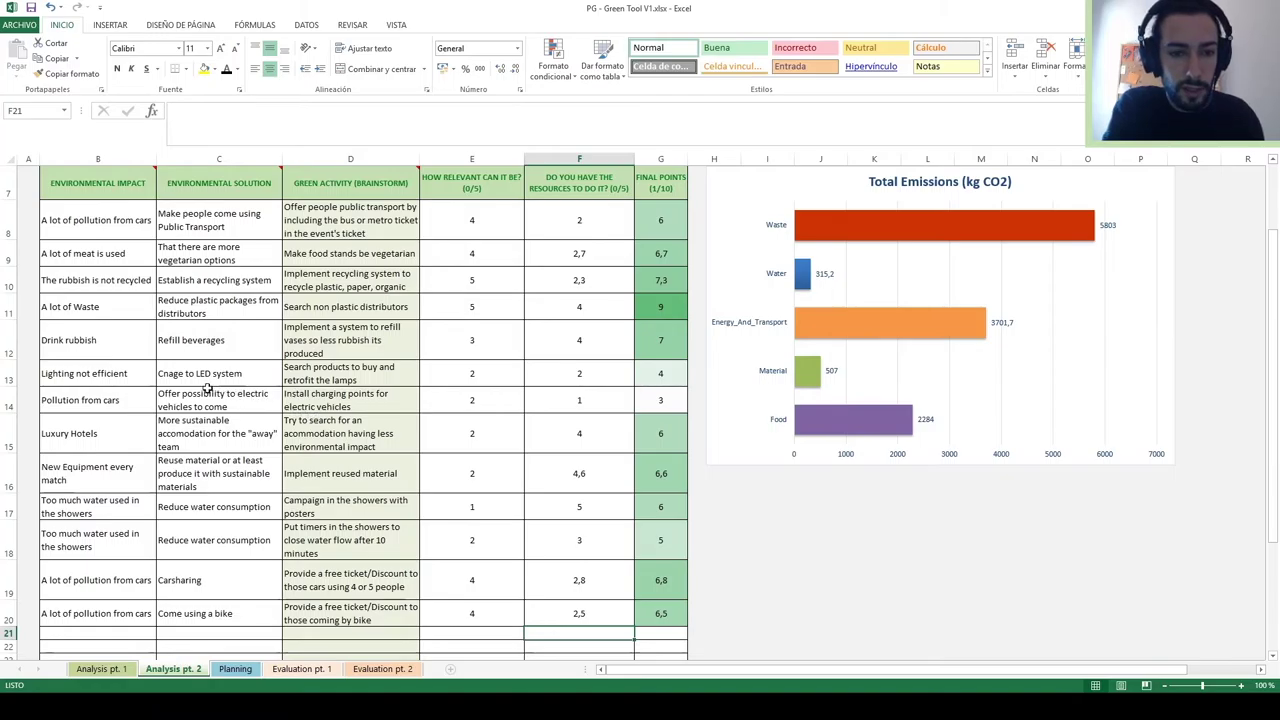
Review the car pollution and meat impacts, the vegetarian options solution and the food stands activity
scroll(105, 397, up, 1)
scroll(105, 397, up, 1)
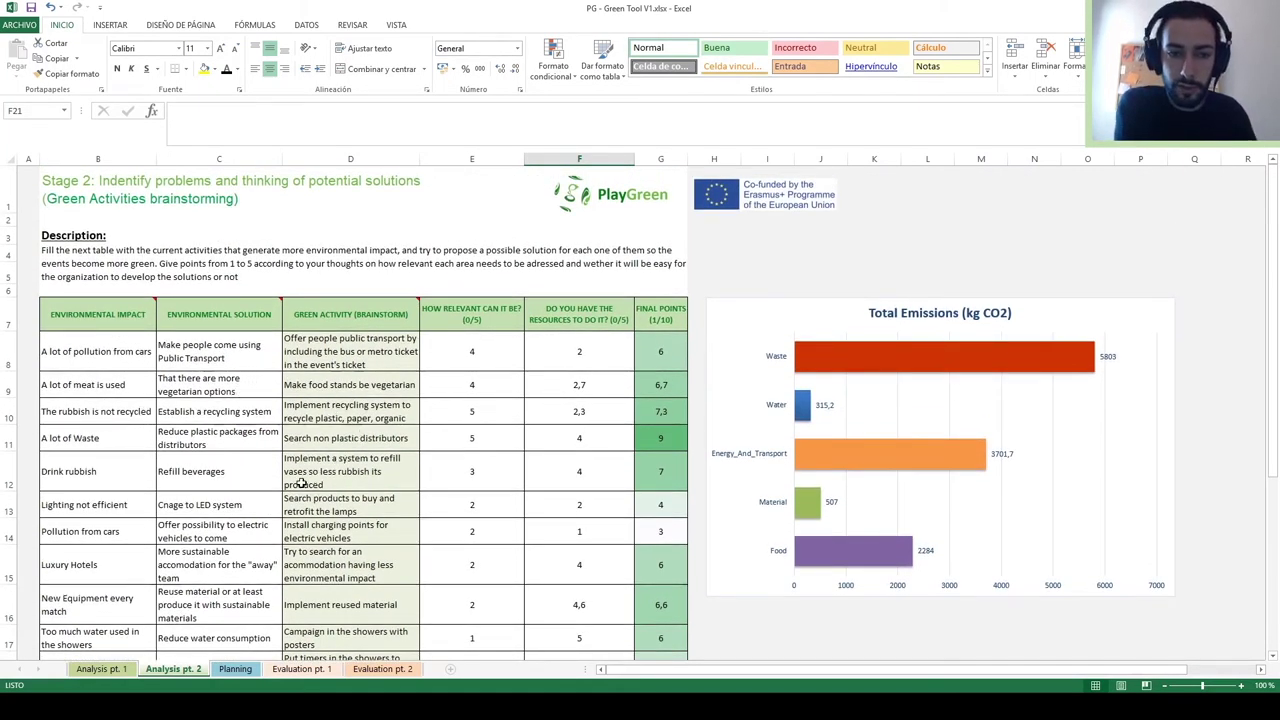
scroll(301, 483, down, 1)
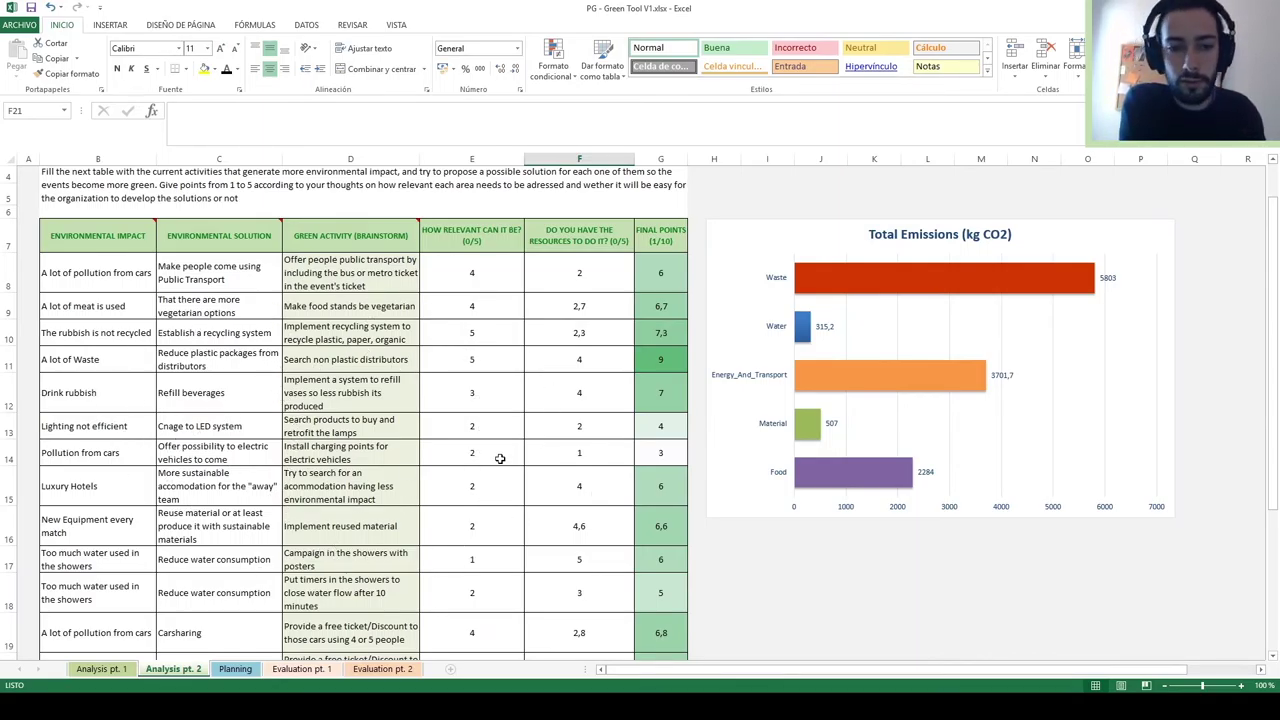
scroll(221, 406, down, 1)
click(108, 220)
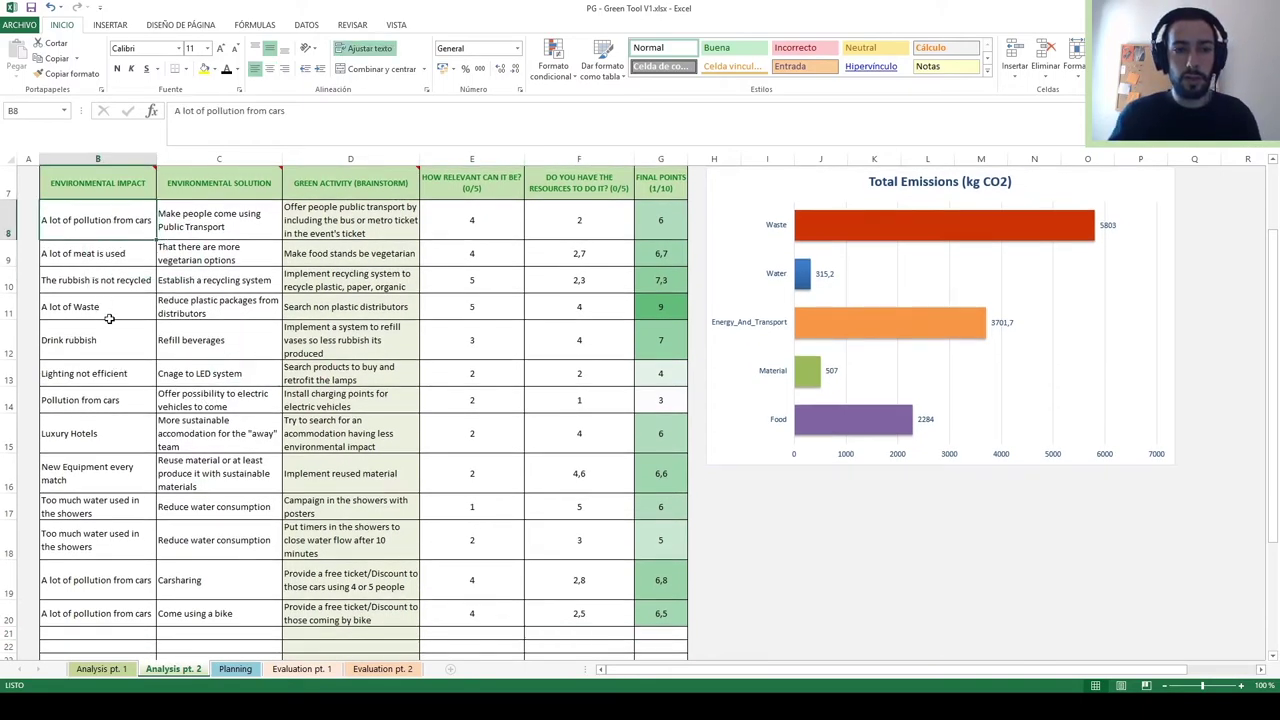
key(Down)
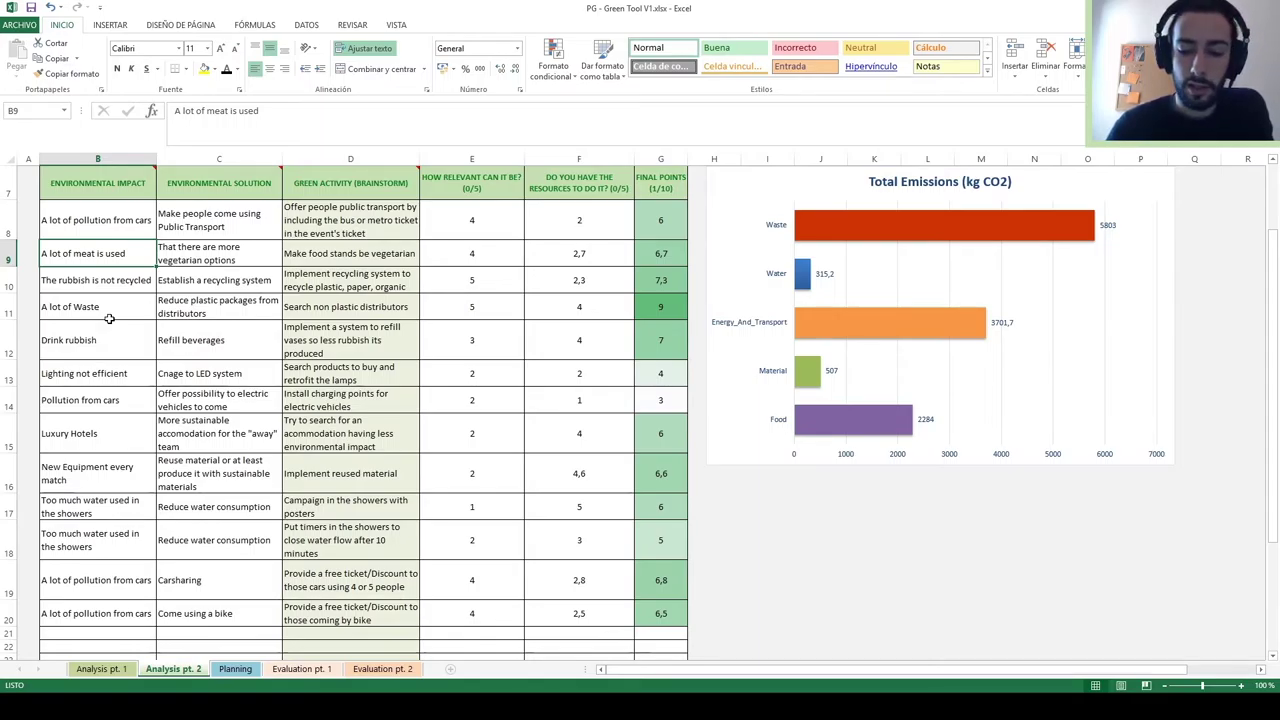
key(Right)
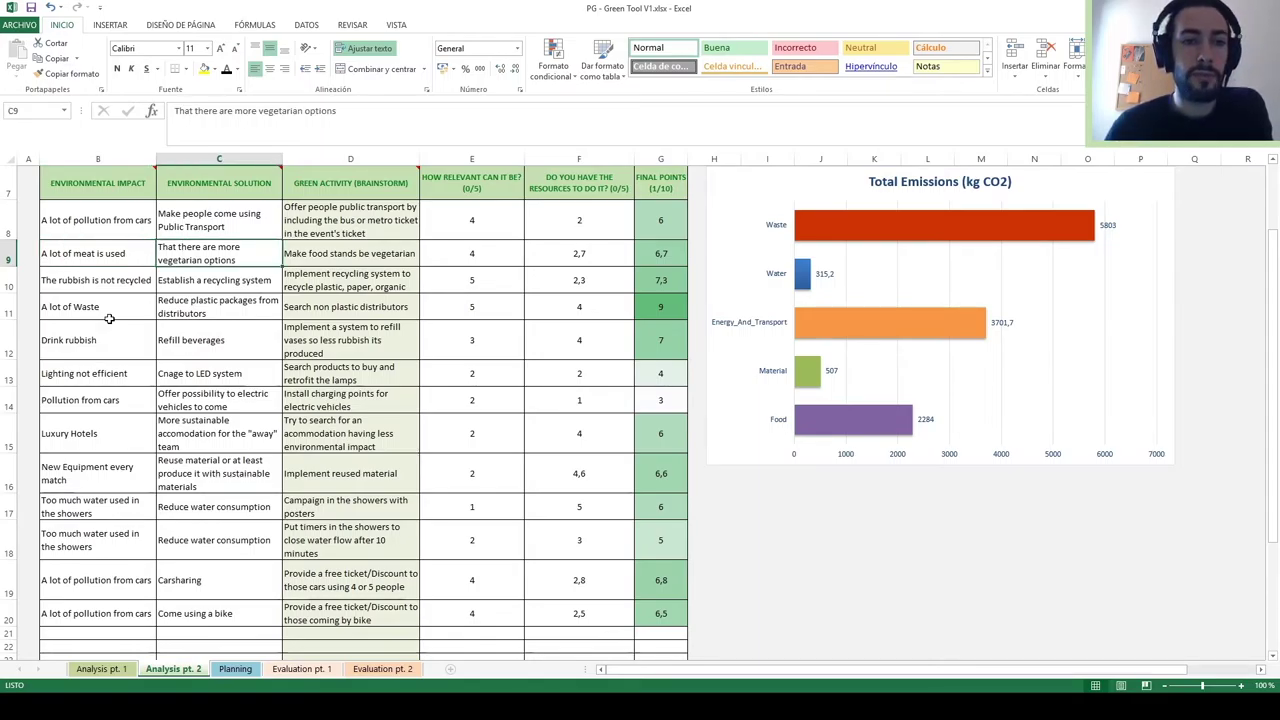
key(Right)
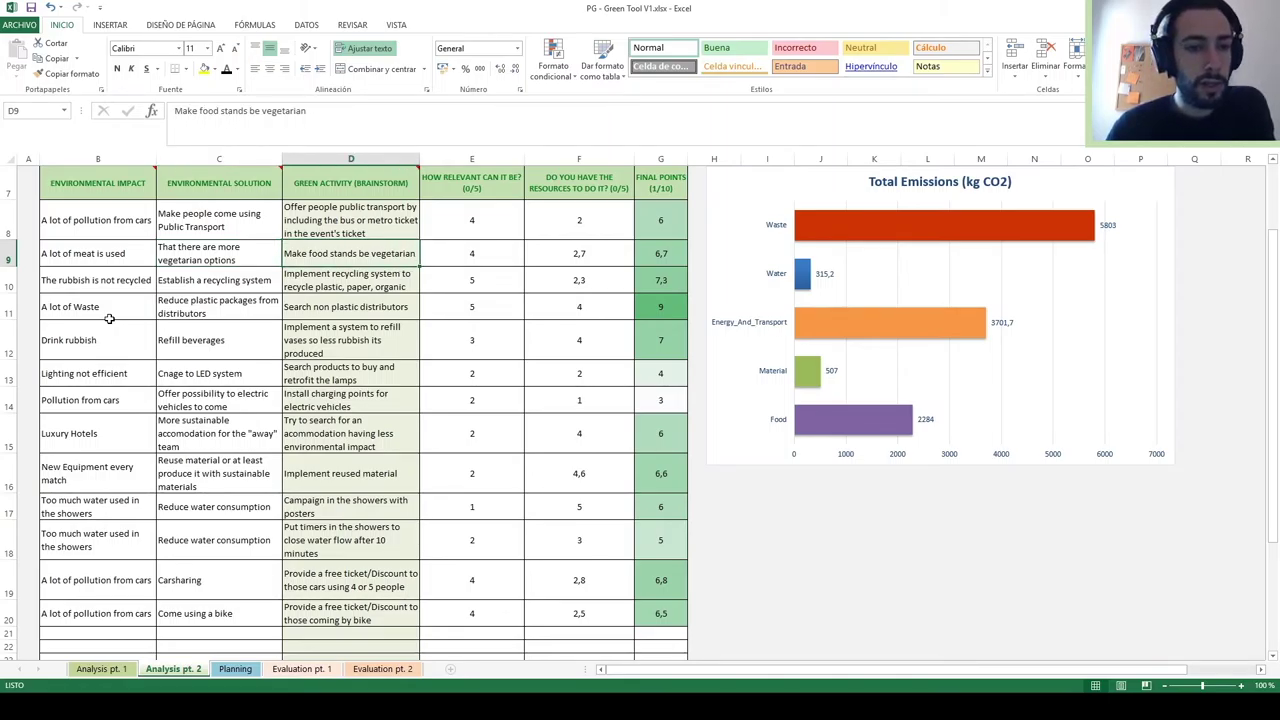
Review the recycling system row, the plastic packages solution and the non-plastic distributors activity
key(Down)
key(Down)
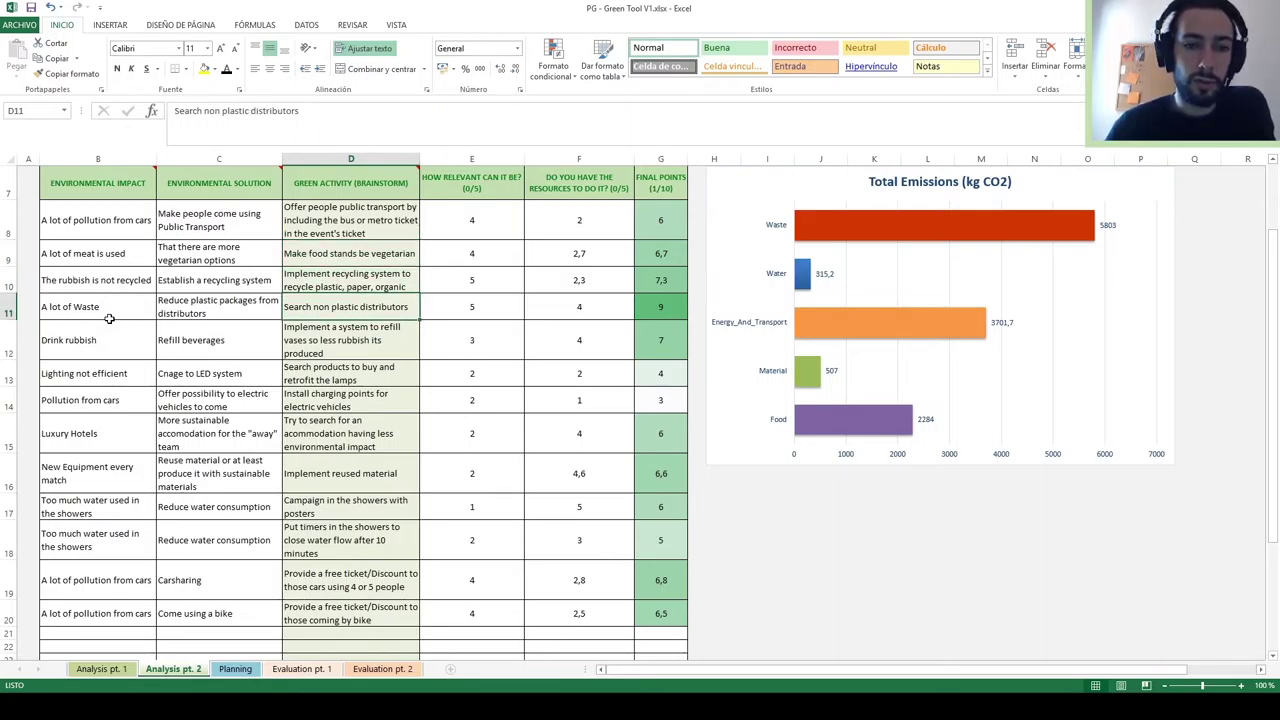
key(Left)
key(Left)
key(Right)
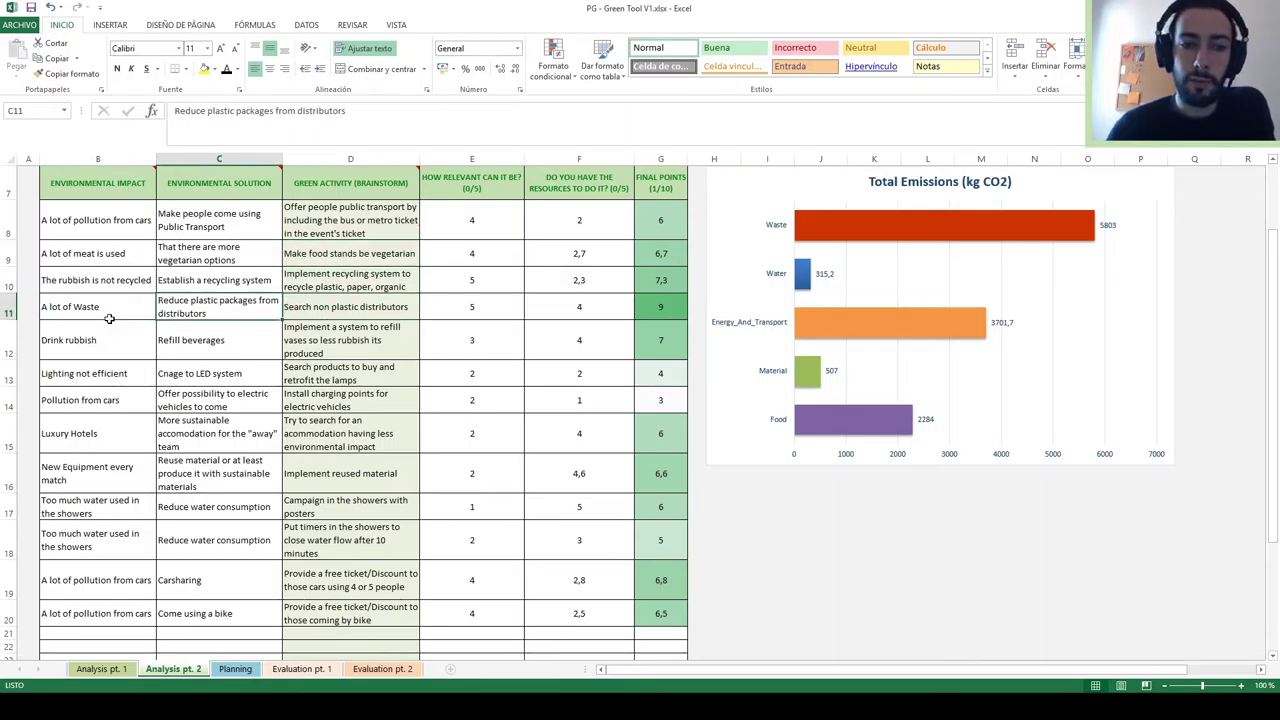
key(Right)
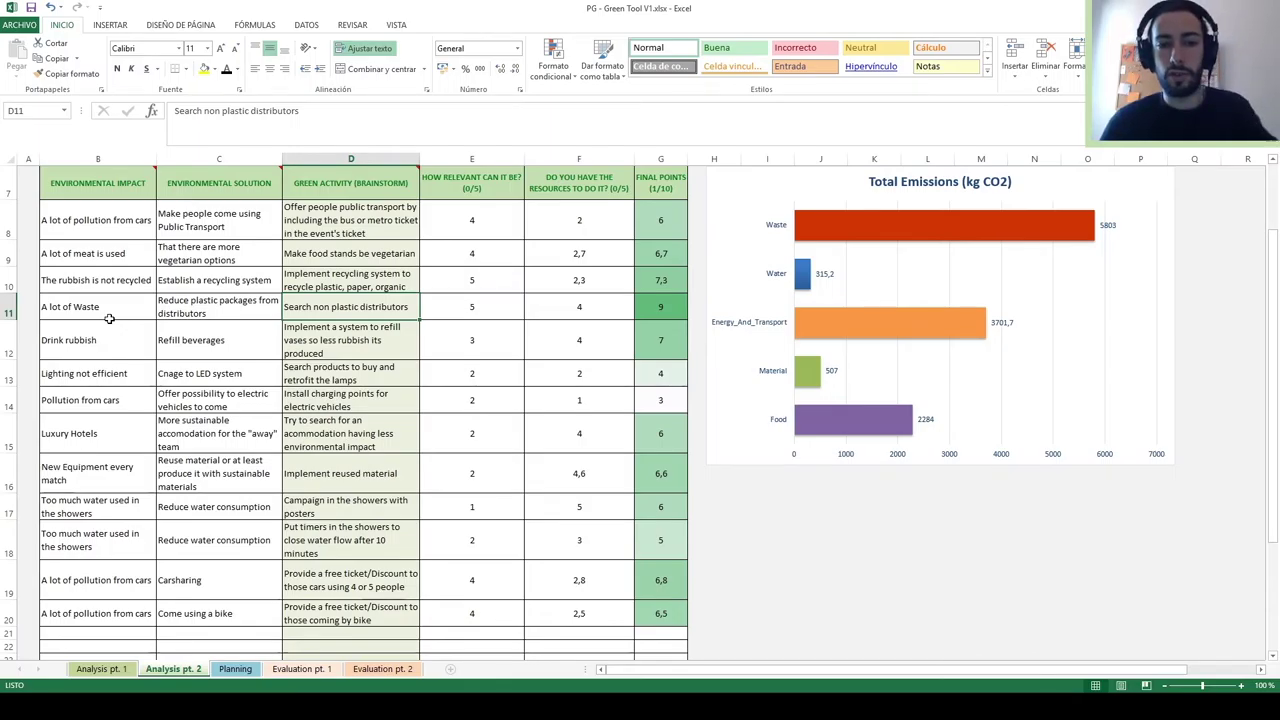
key(Up)
key(Left)
key(Left)
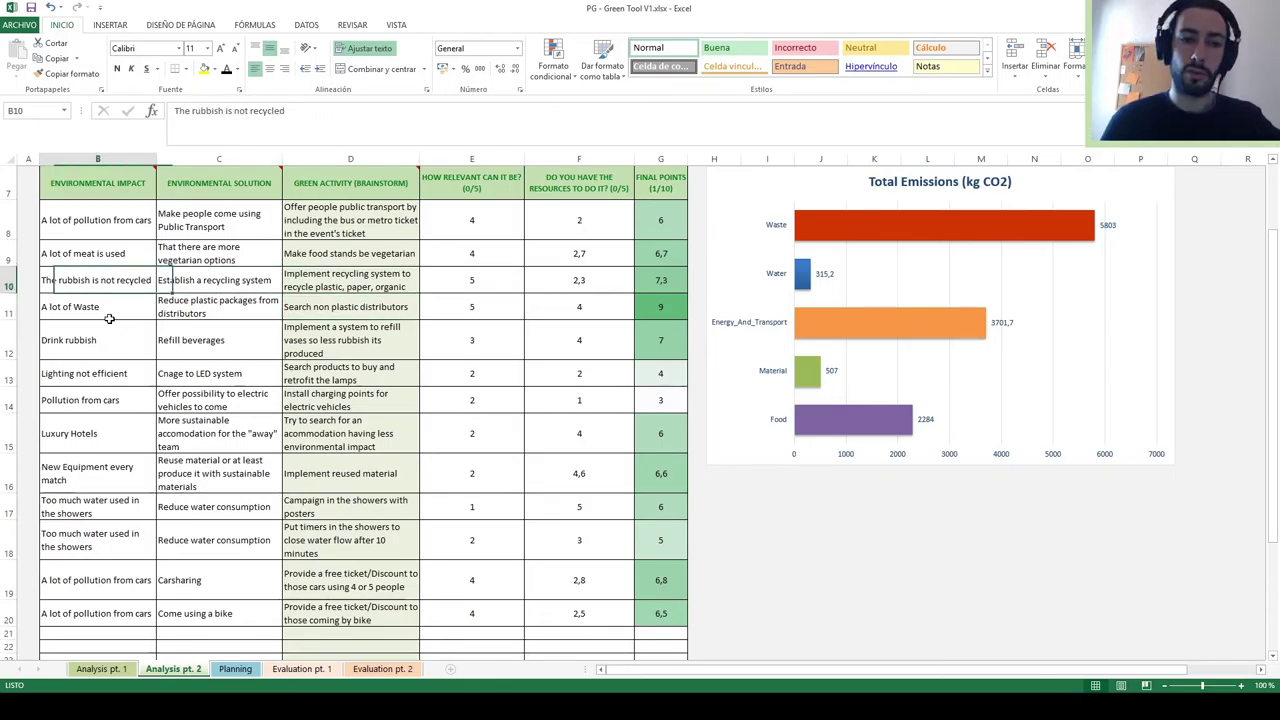
key(Right)
key(Right)
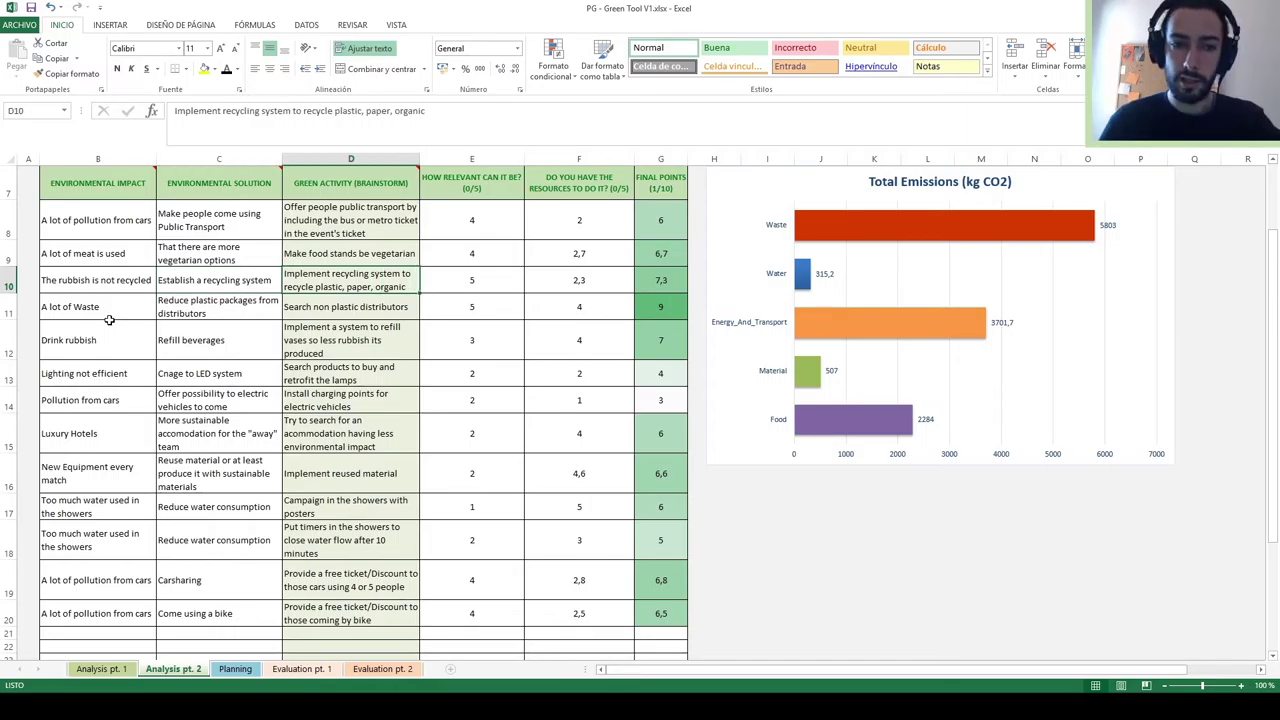
Review the Drink rubbish, refill vases and lamp retrofit rows down to Lighting not efficient
key(Down)
key(Down)
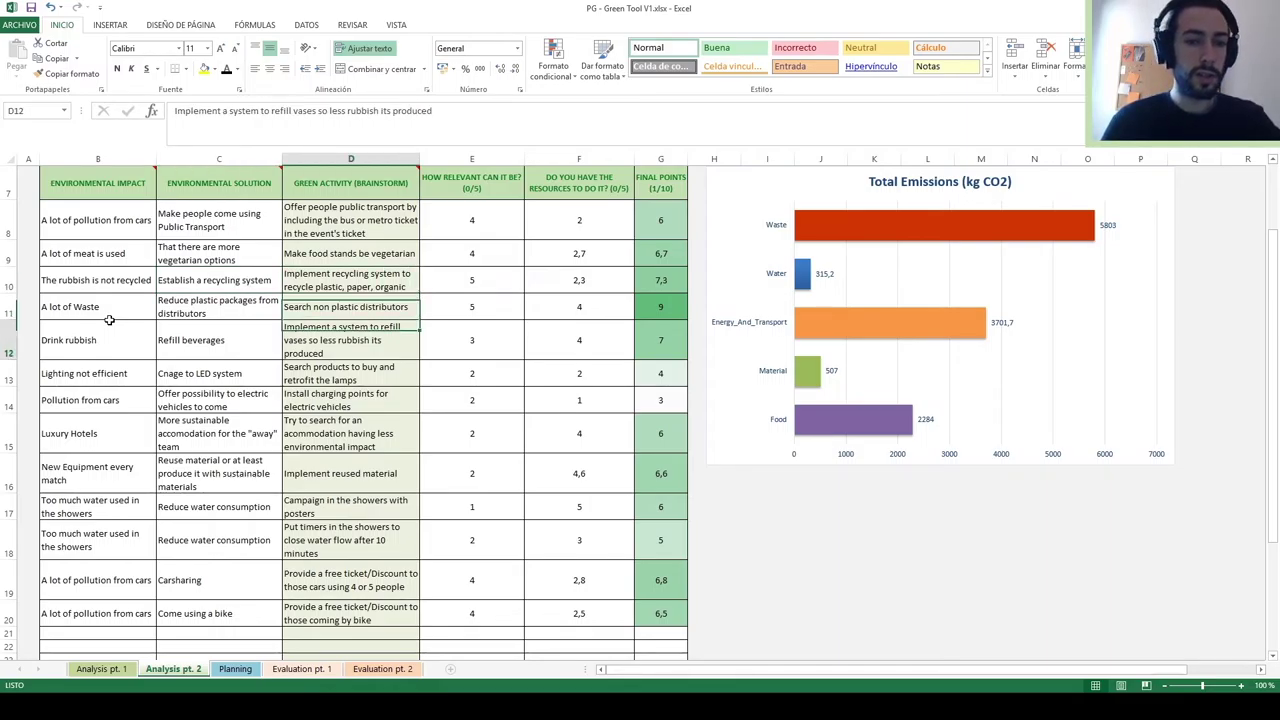
key(Left)
key(Left)
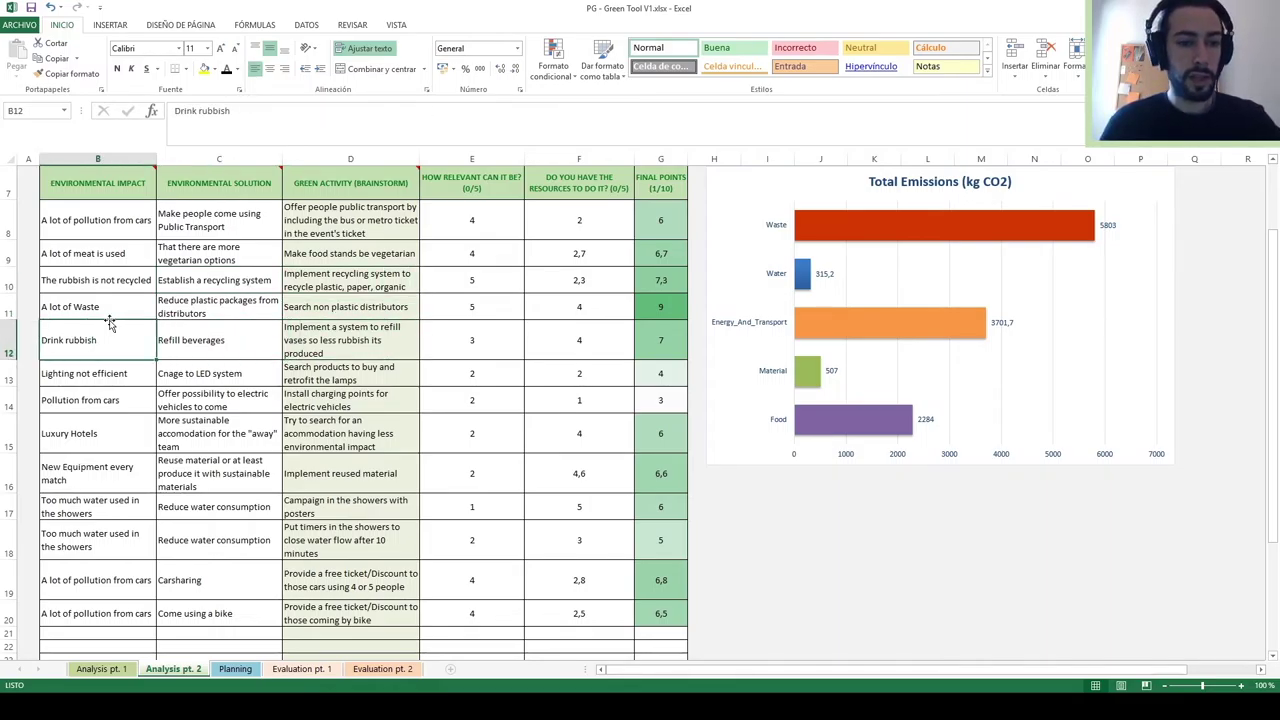
key(Right)
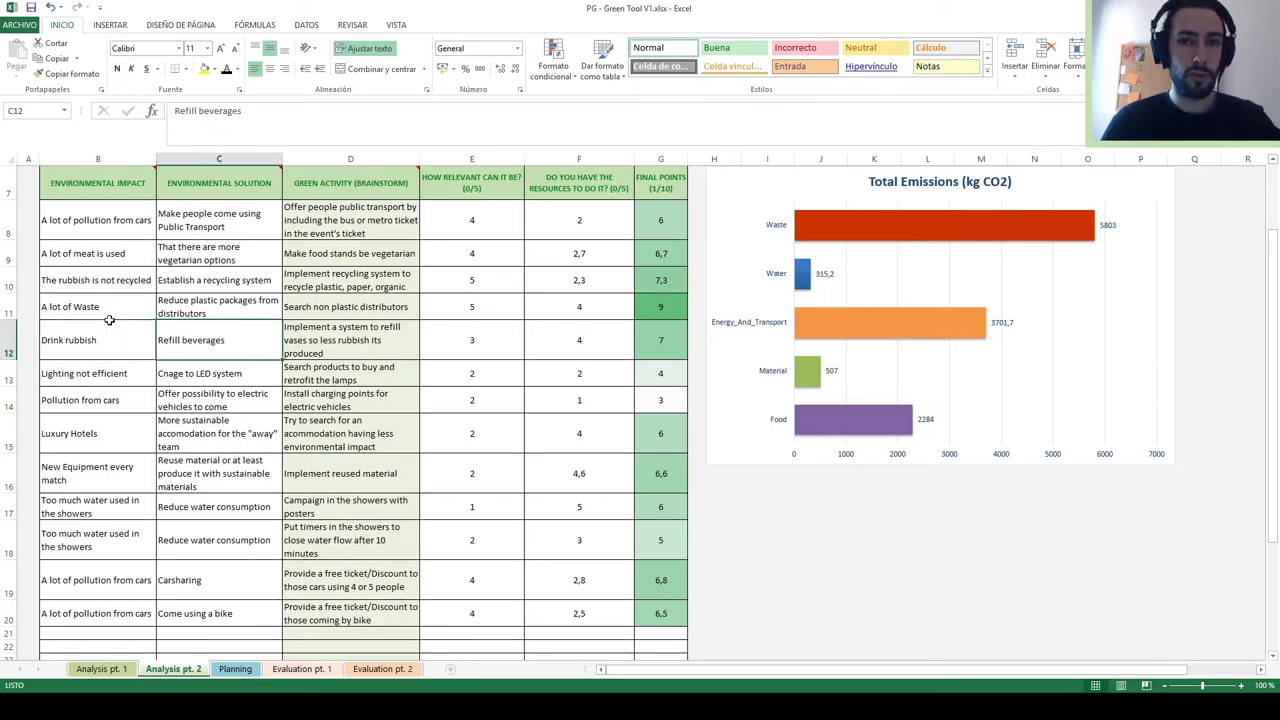
key(Right)
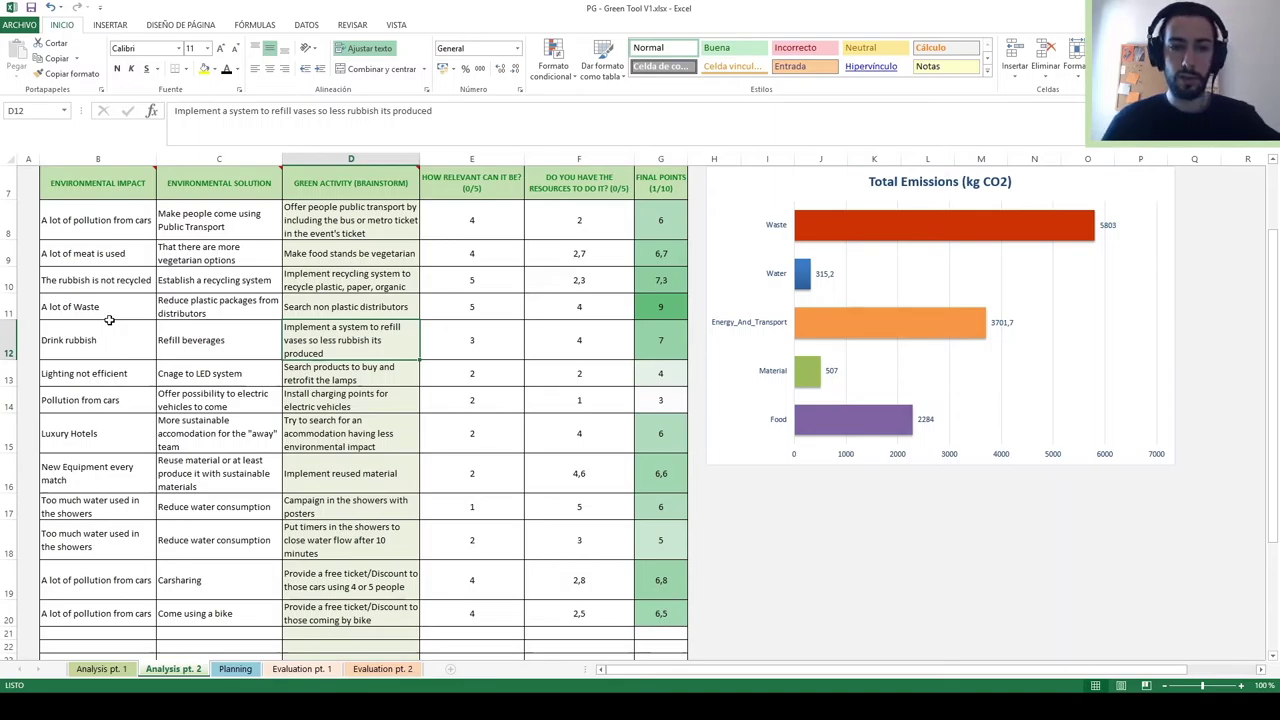
key(Left)
key(Right)
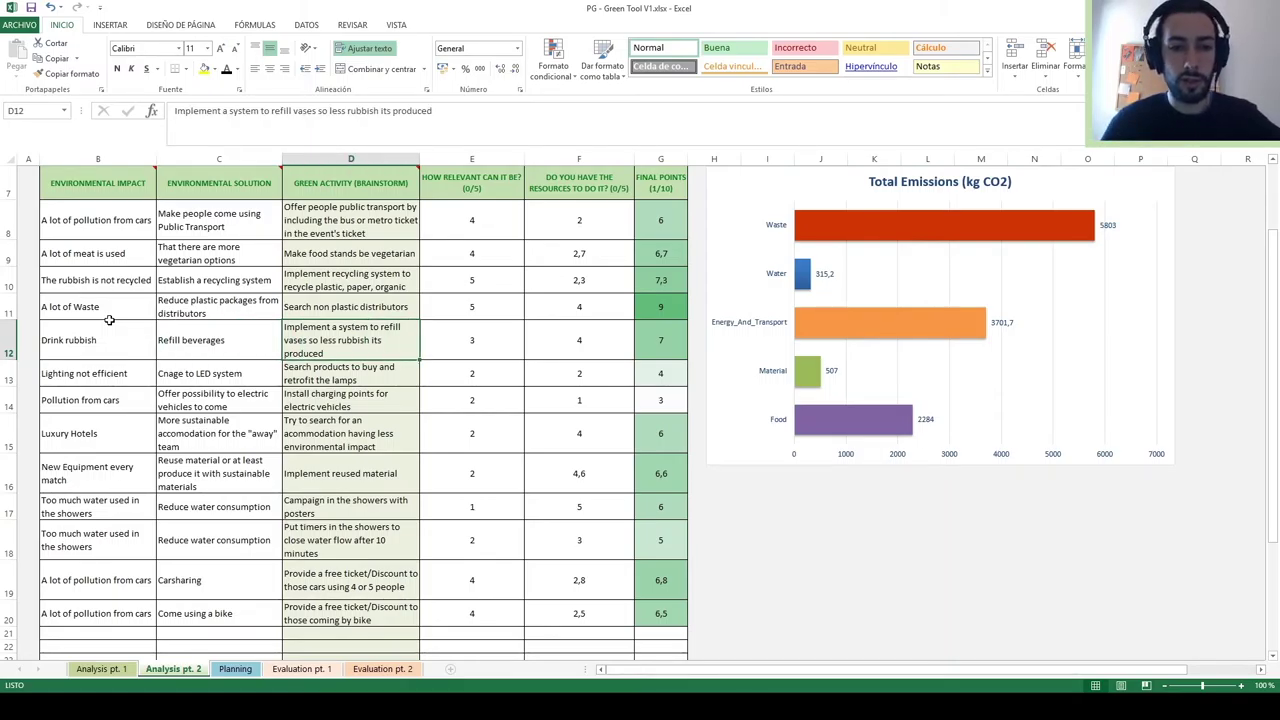
key(Down)
key(Left)
key(Left)
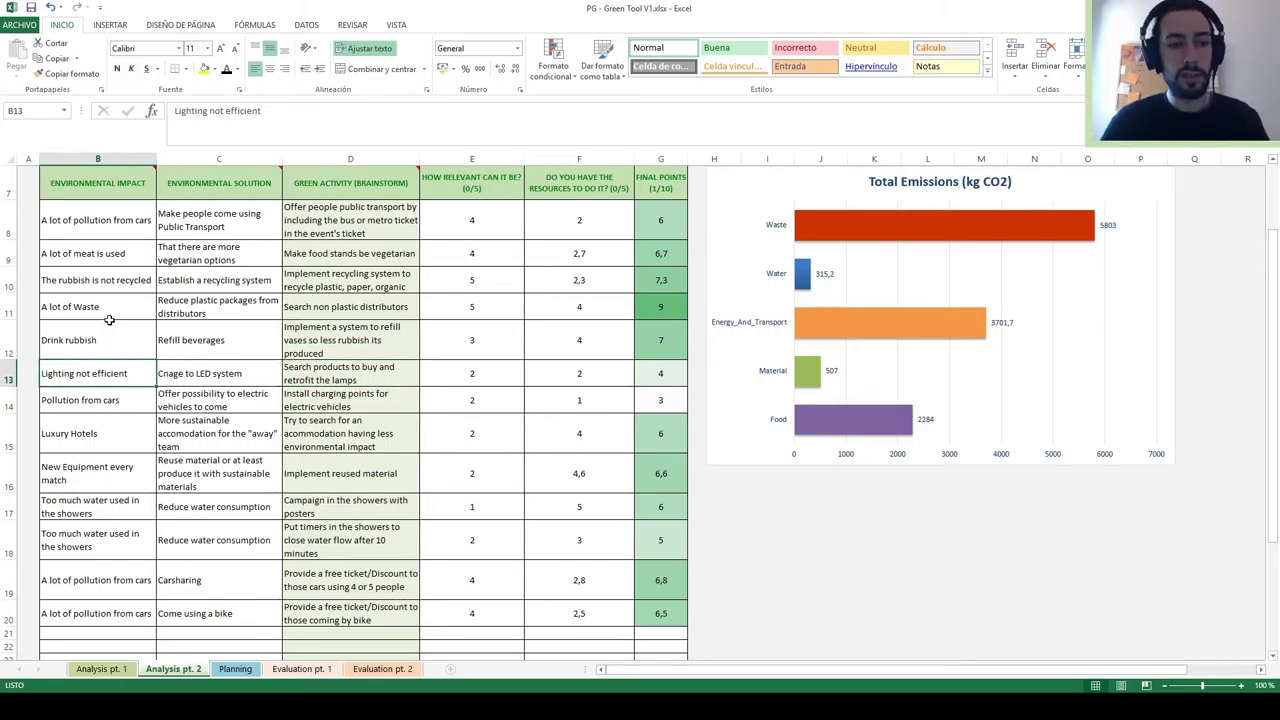
Correct the lighting solution's typo so it reads 'Change to LED system'
key(Right)
click(184, 112)
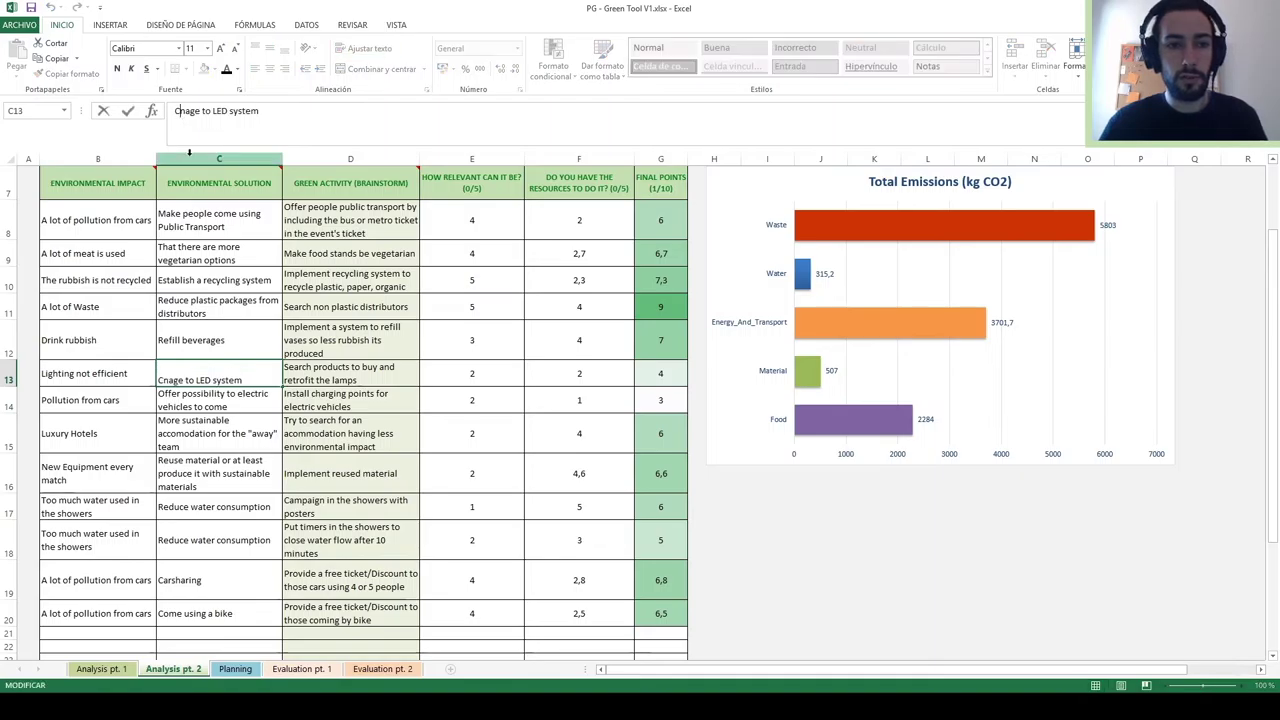
key(BackSpace)
text(ha)
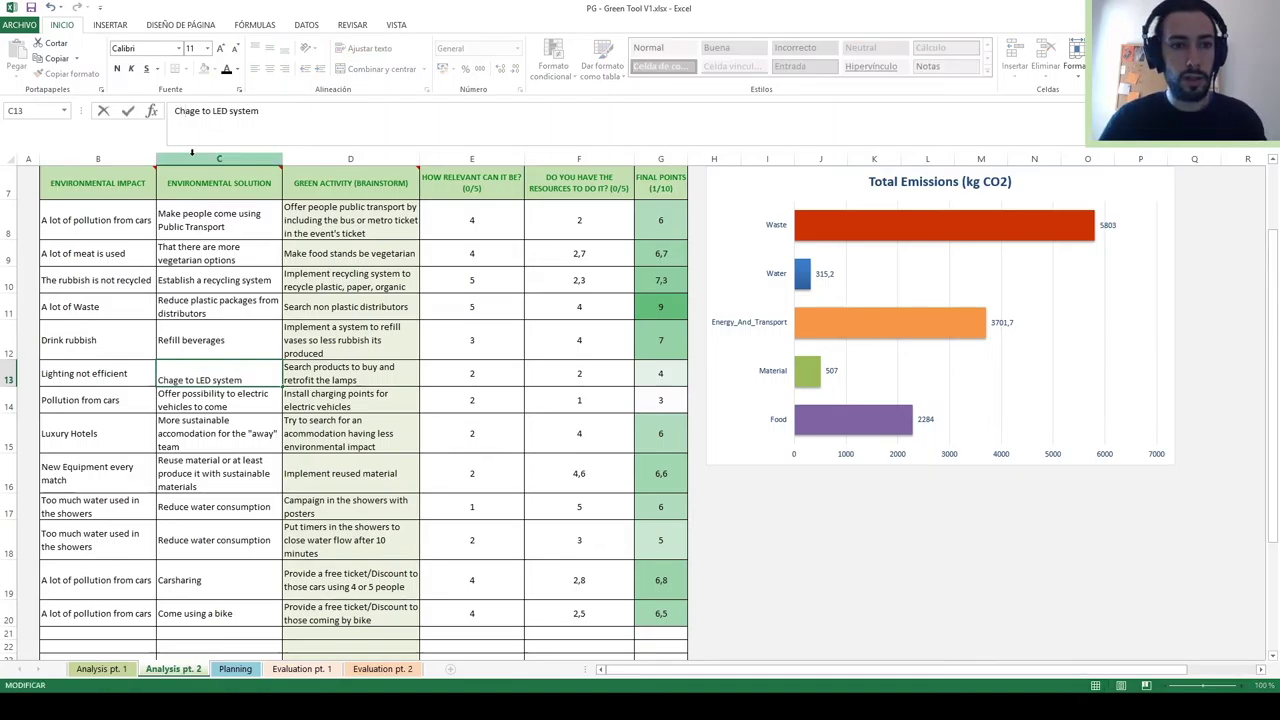
text(n)
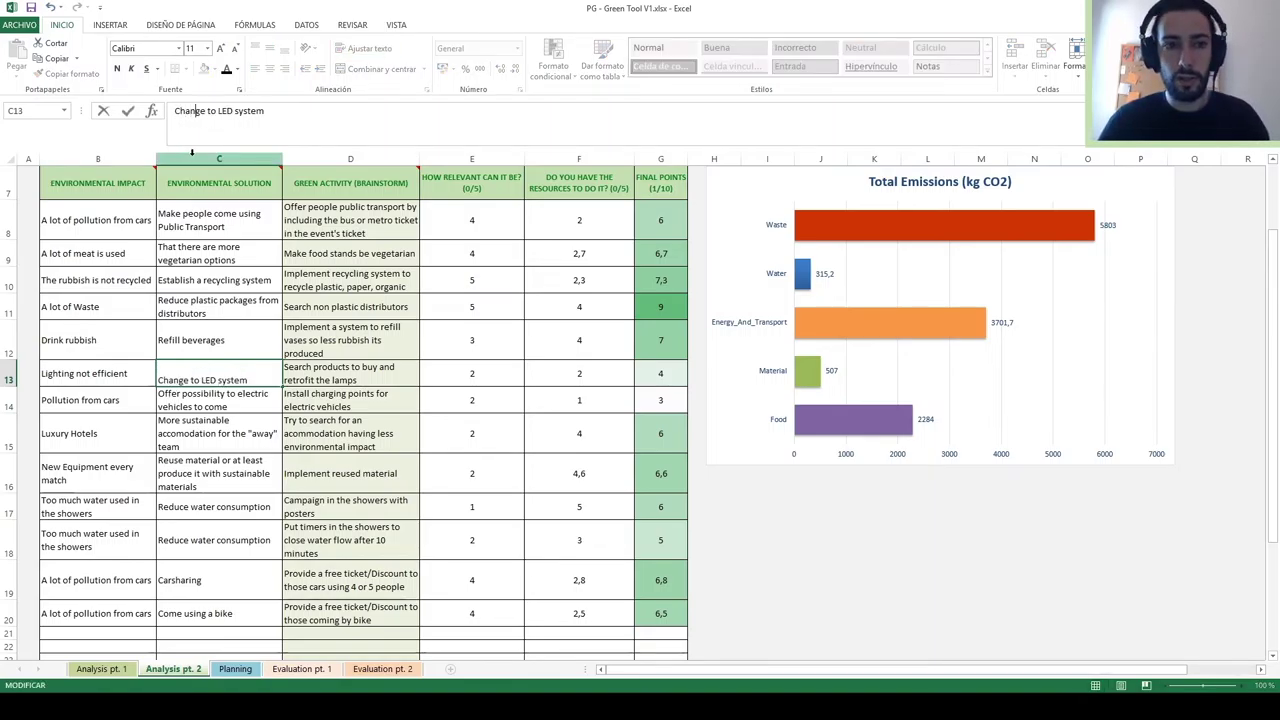
key(Return)
Review the LED, Luxury Hotels and New Equipment rows, including the reused-material solution and activity
key(Up)
key(Right)
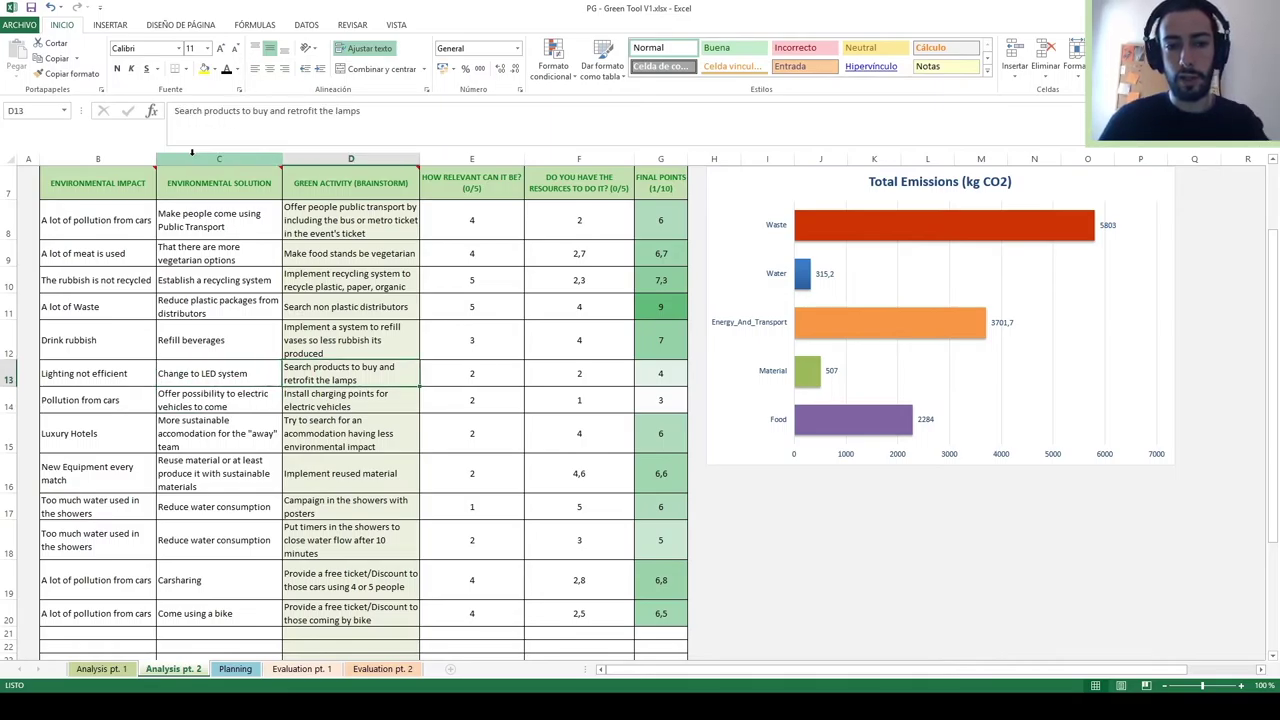
key(Down)
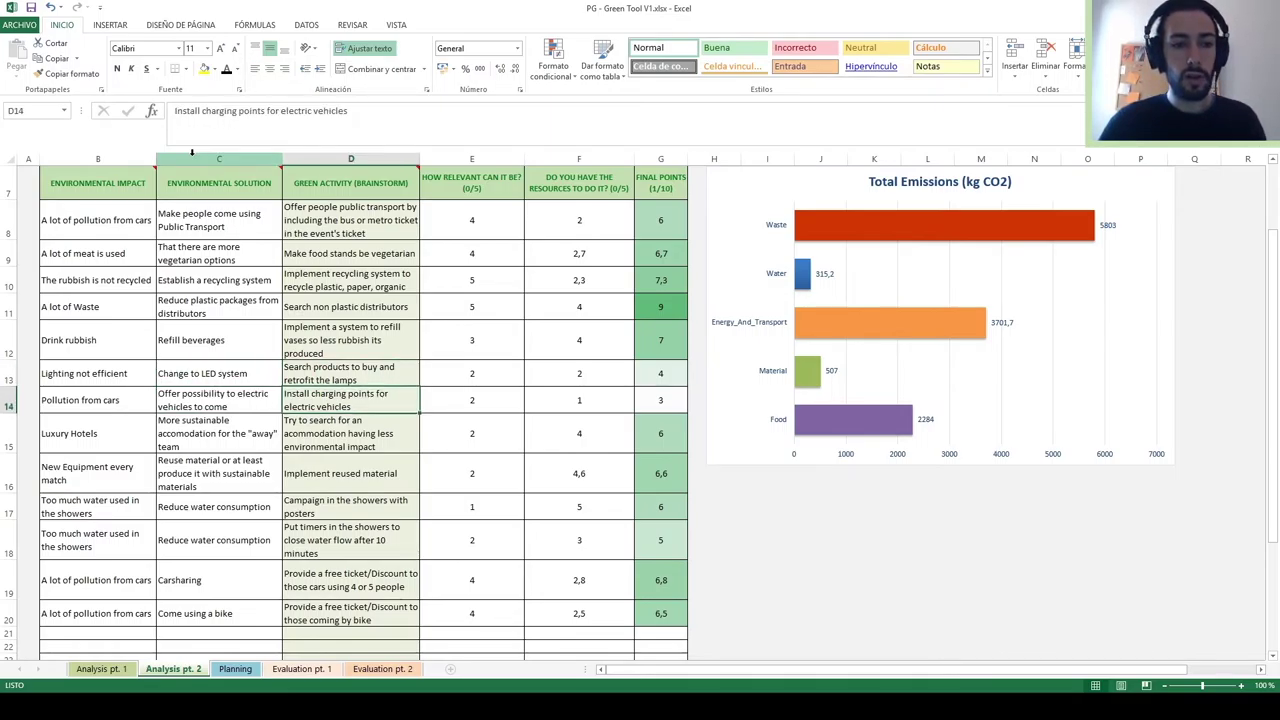
key(Down)
key(Down)
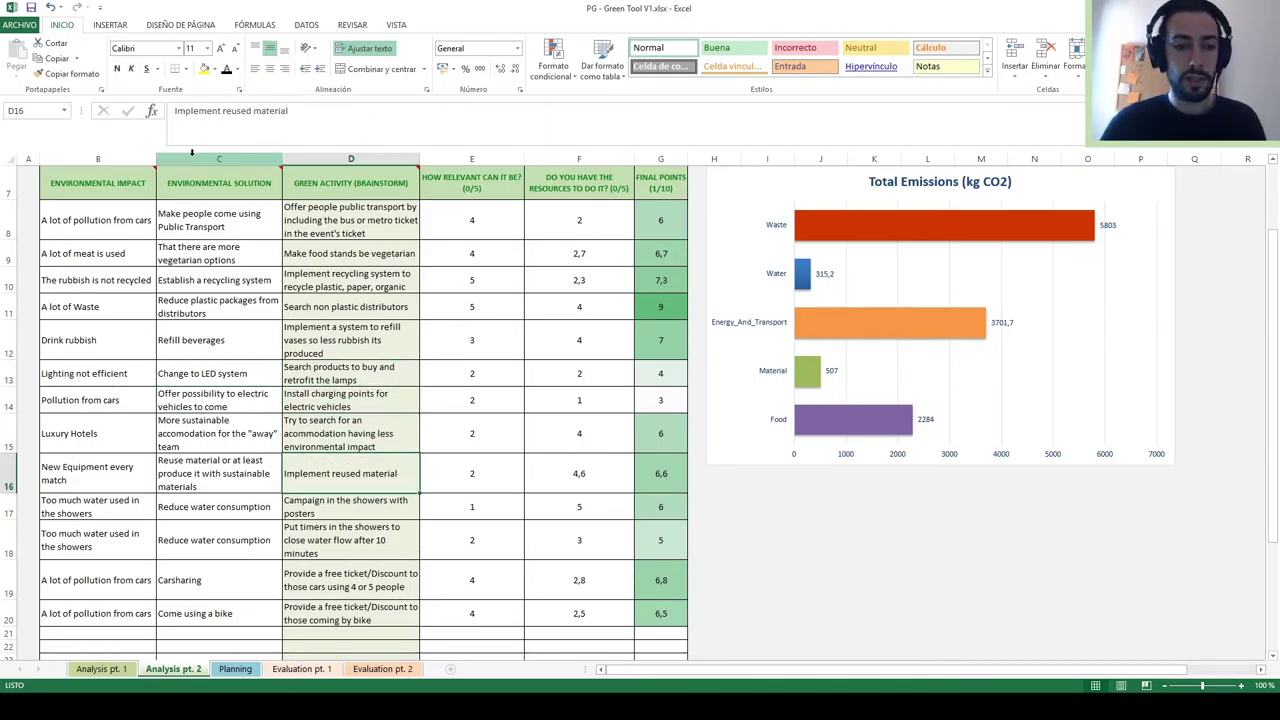
key(Left)
key(Left)
key(Right)
key(Left)
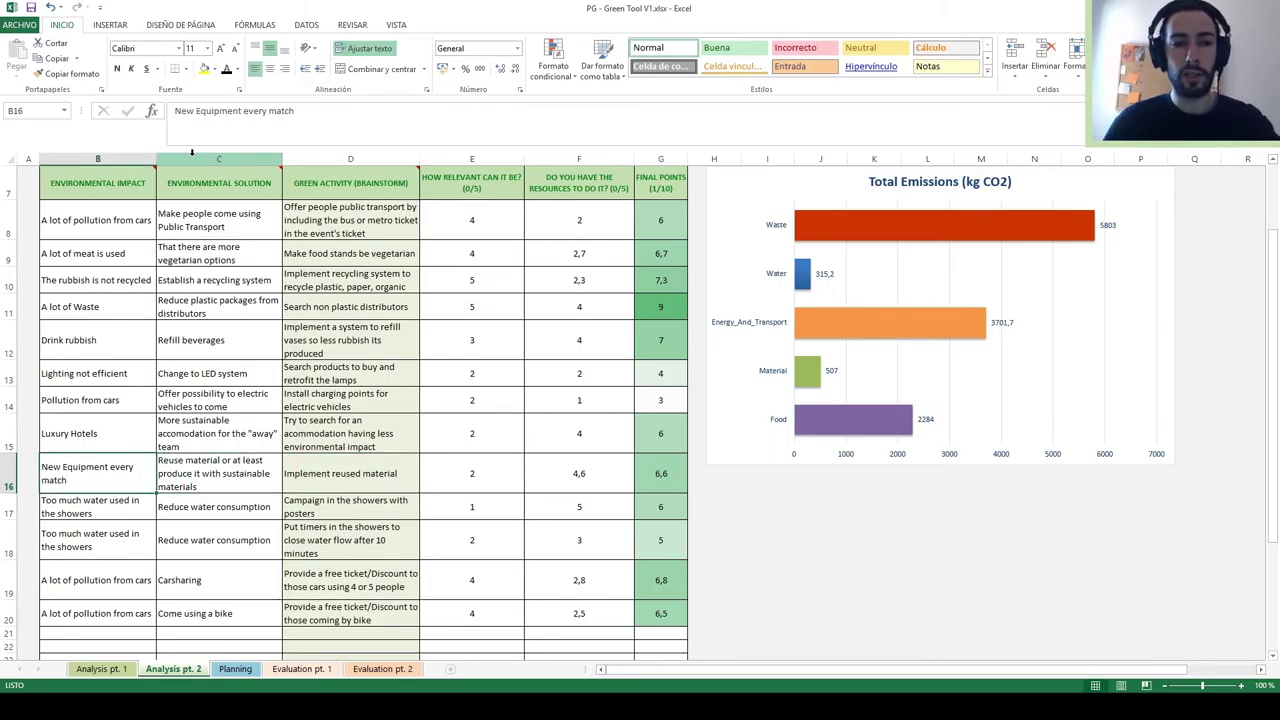
key(Right)
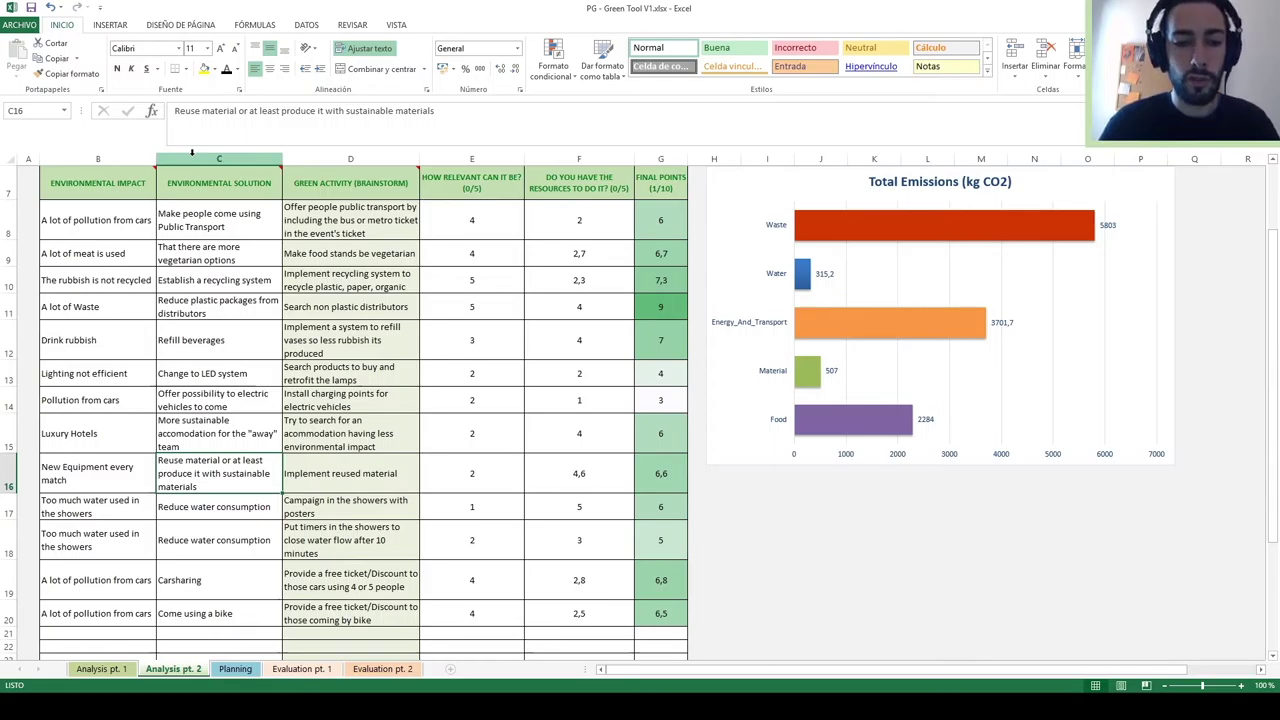
key(Right)
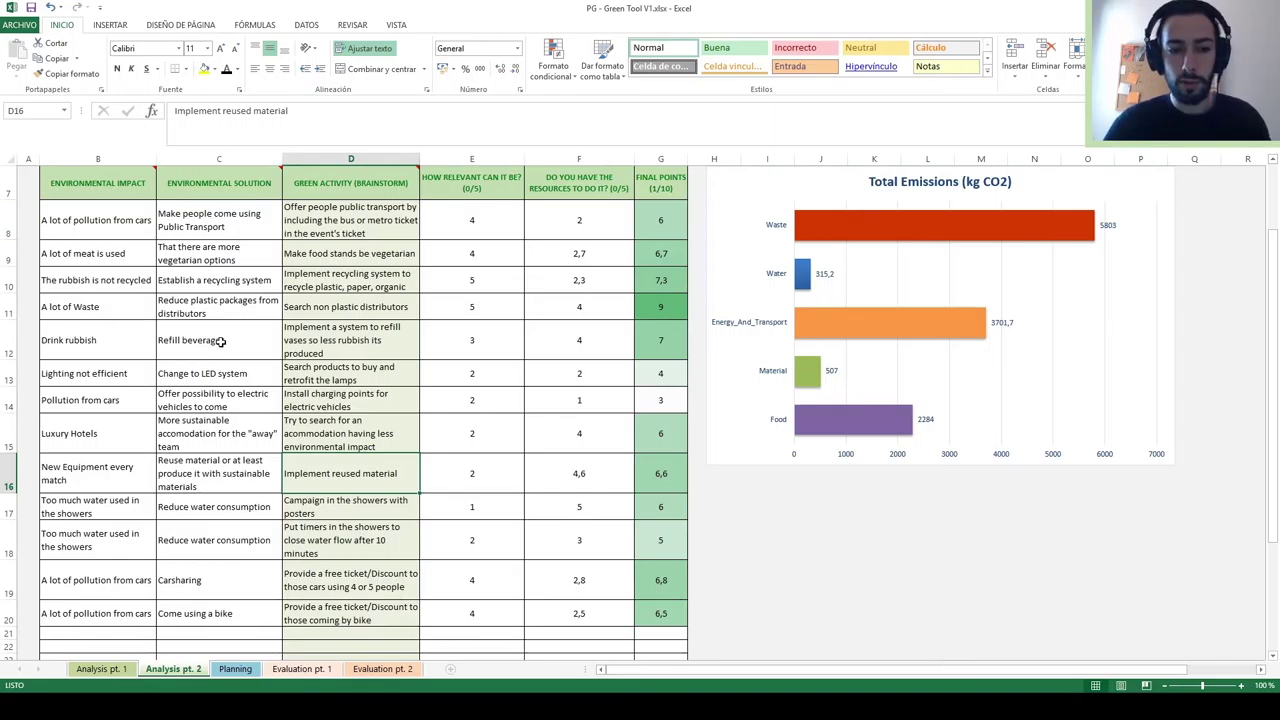
scroll(222, 342, down, 2)
scroll(318, 397, up, 1)
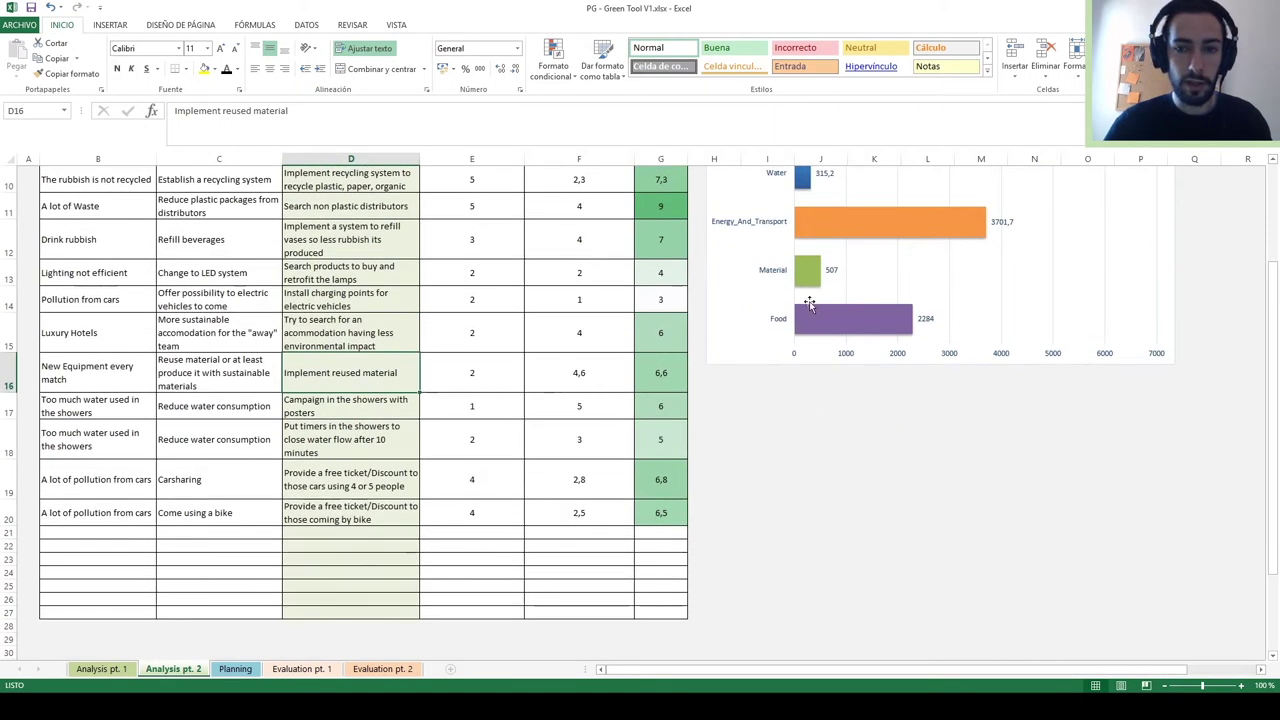
click(124, 411)
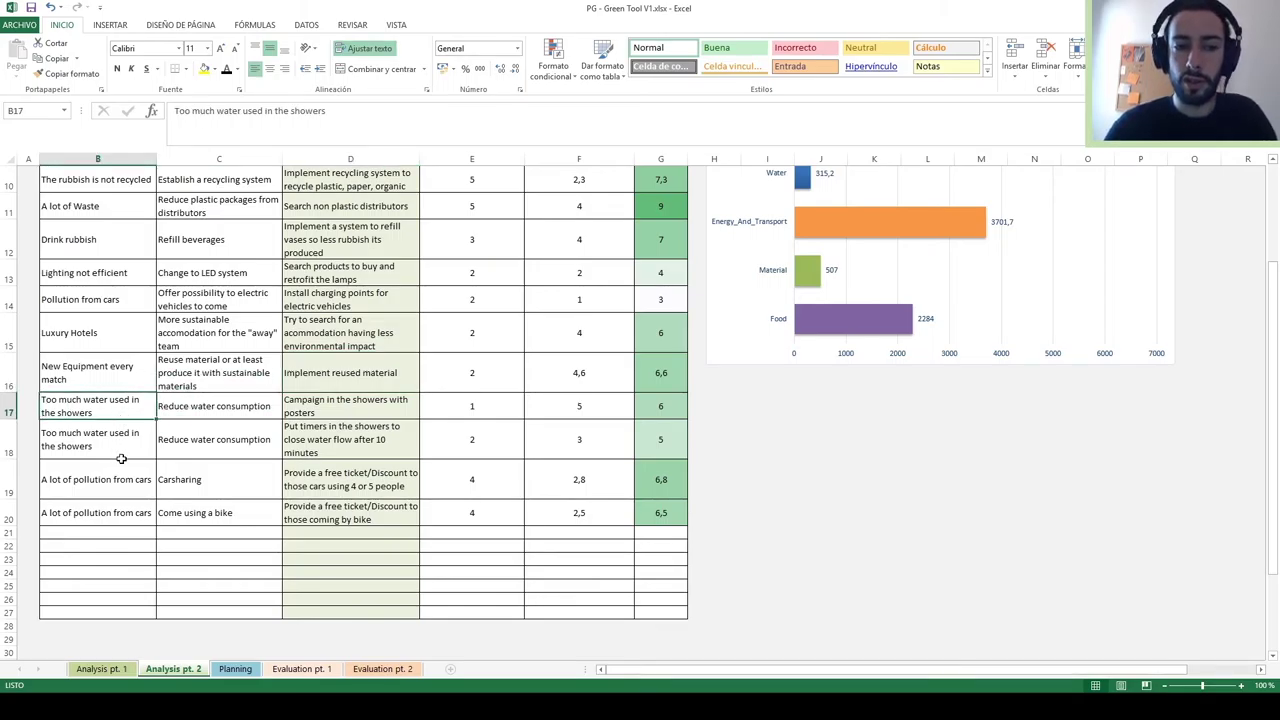
key(Right)
key(Right)
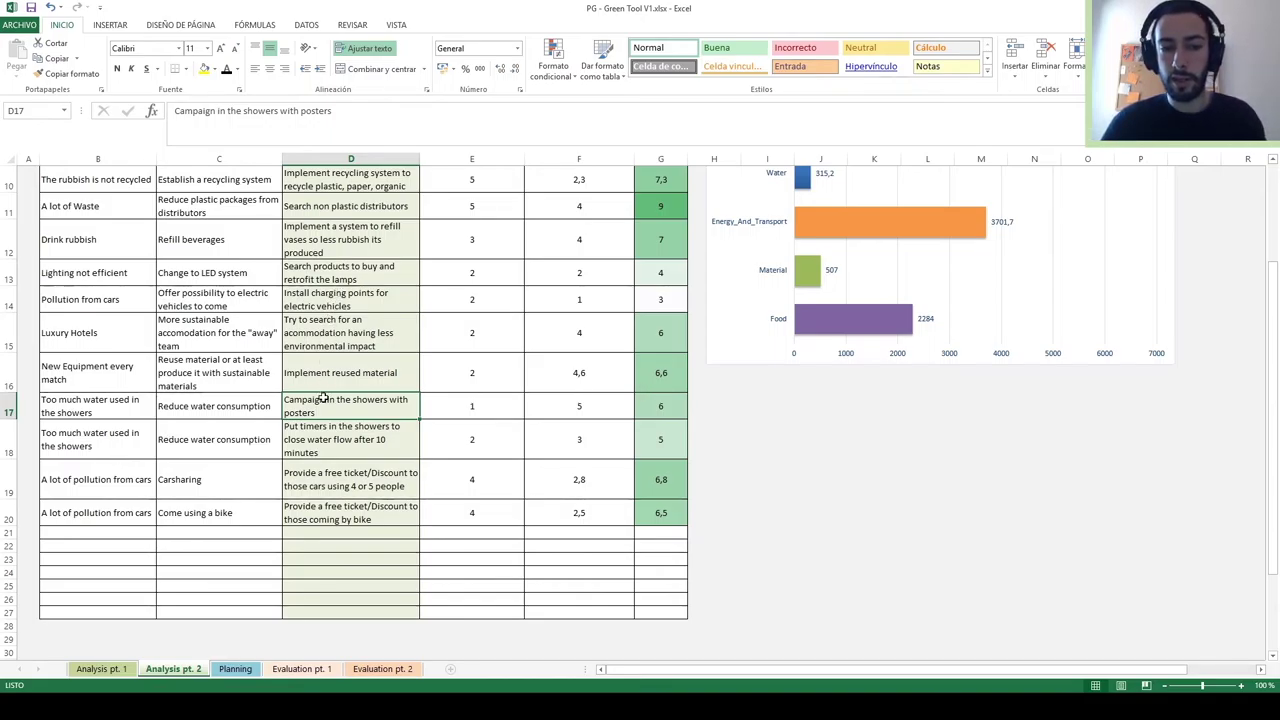
scroll(325, 396, up, 1)
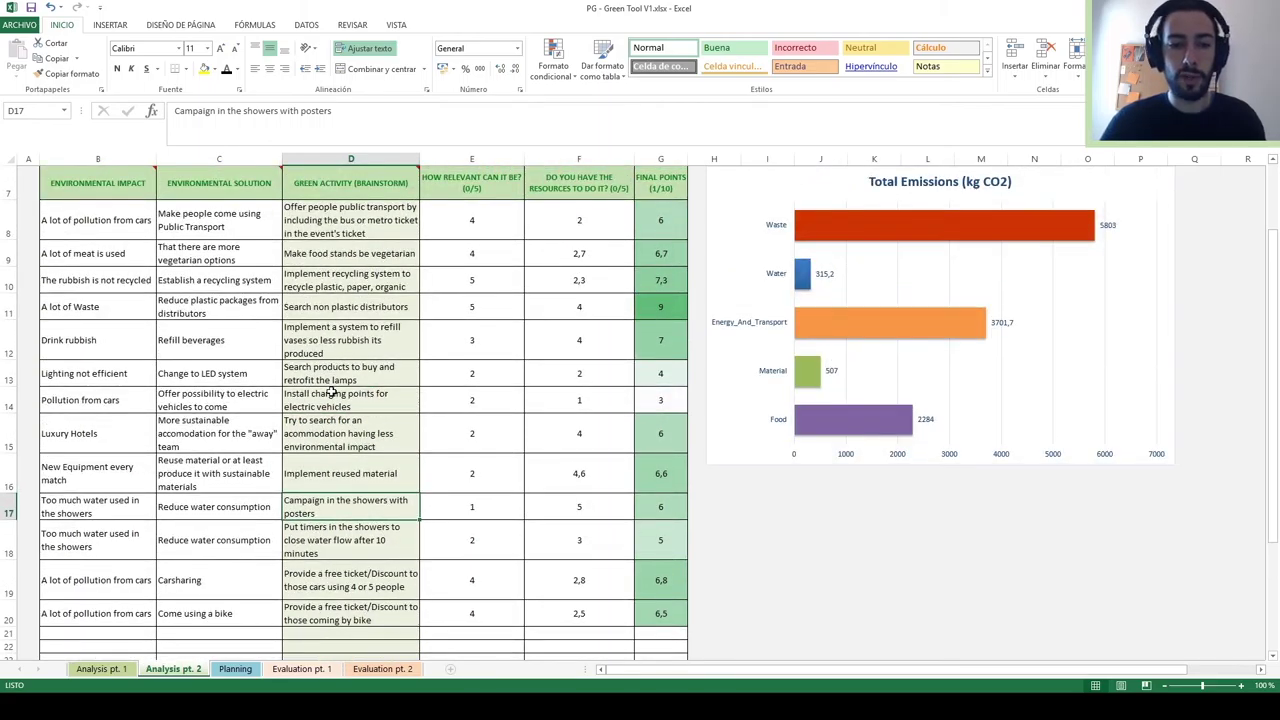
click(325, 533)
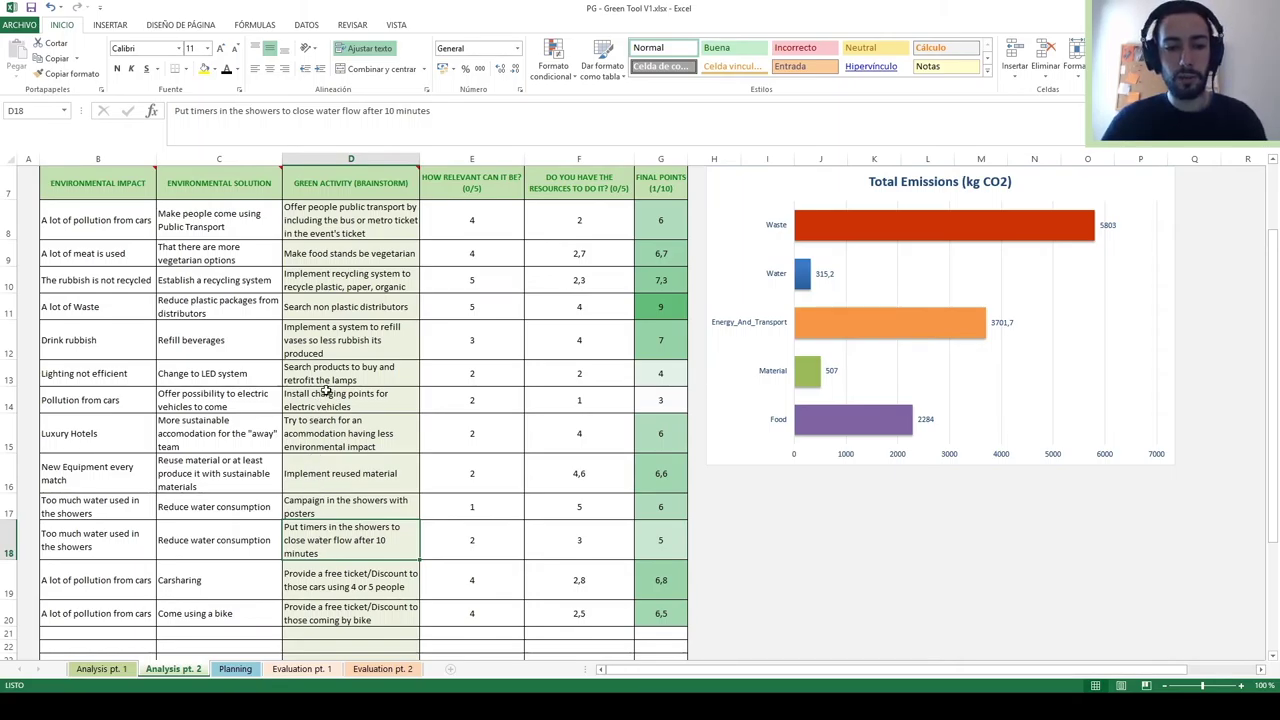
scroll(325, 391, down, 1)
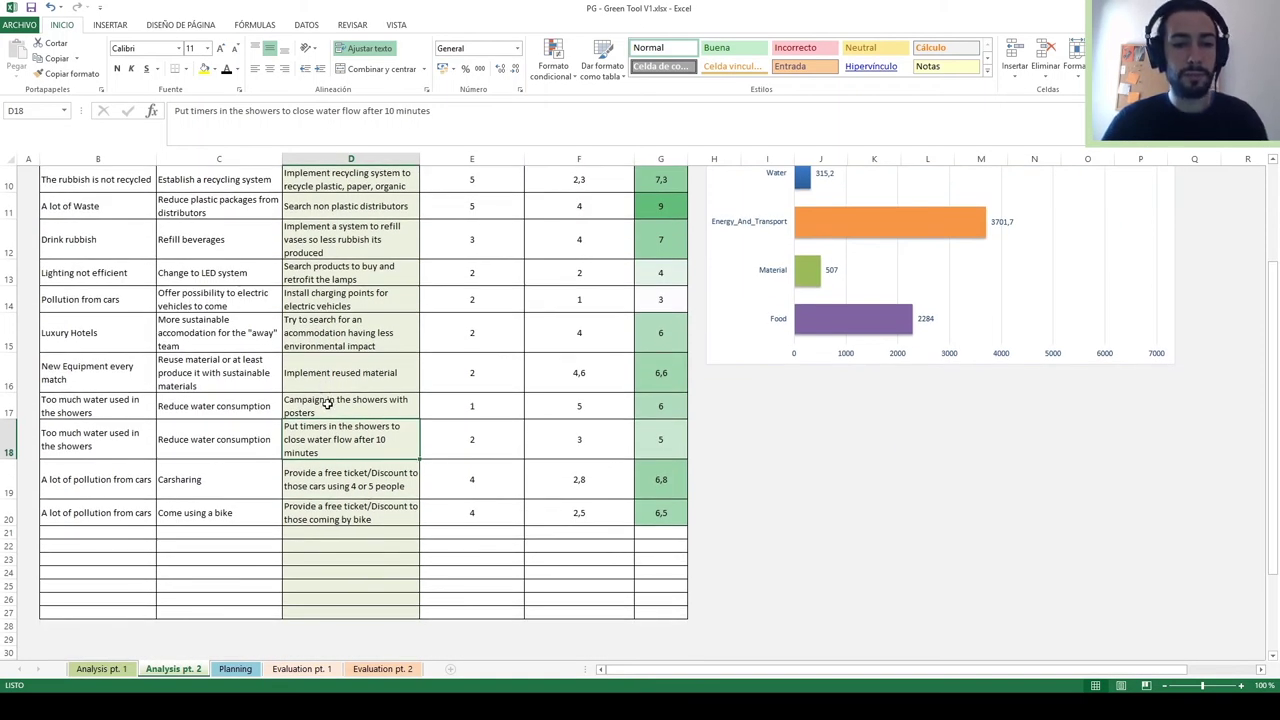
key(Down)
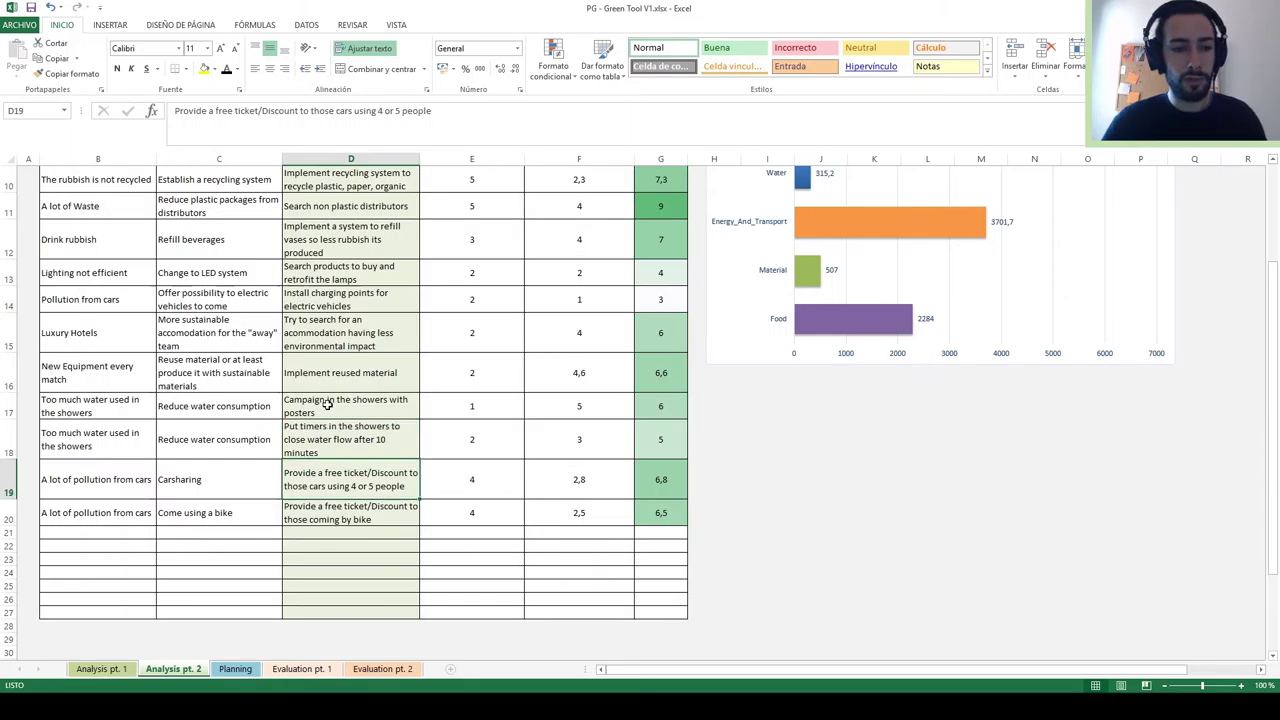
key(Left)
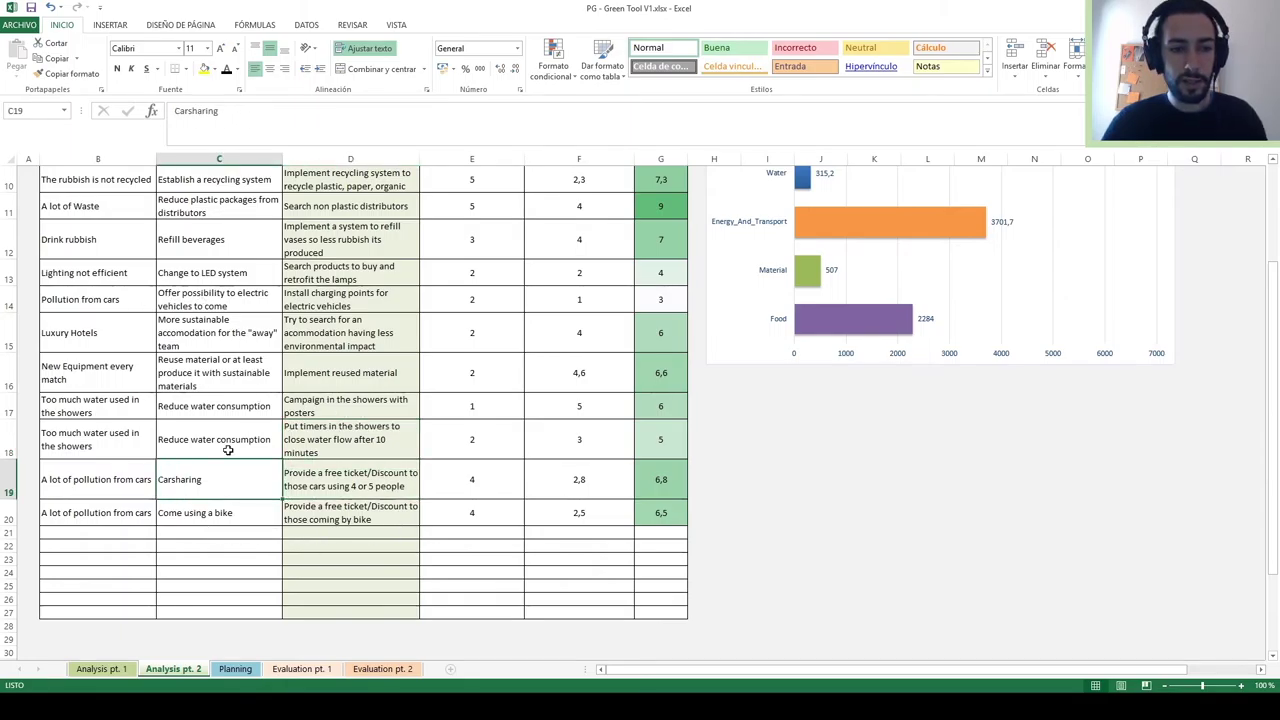
scroll(387, 464, up, 1)
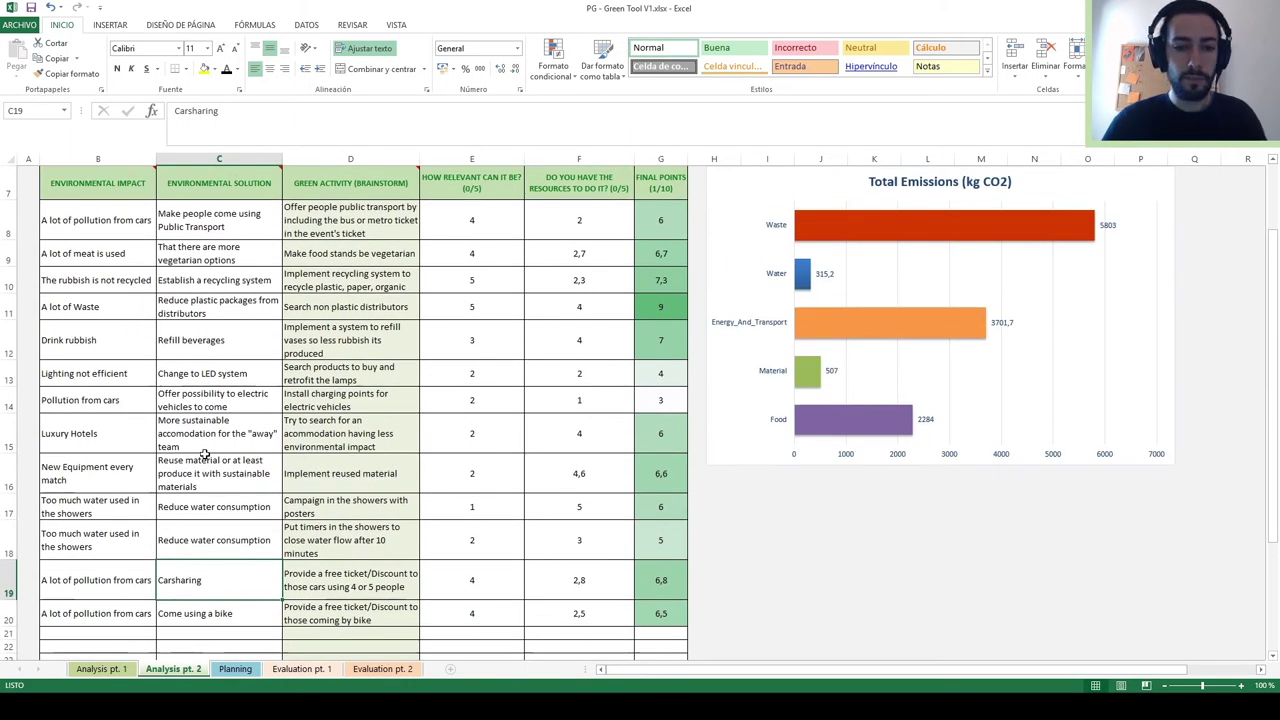
scroll(190, 452, up, 2)
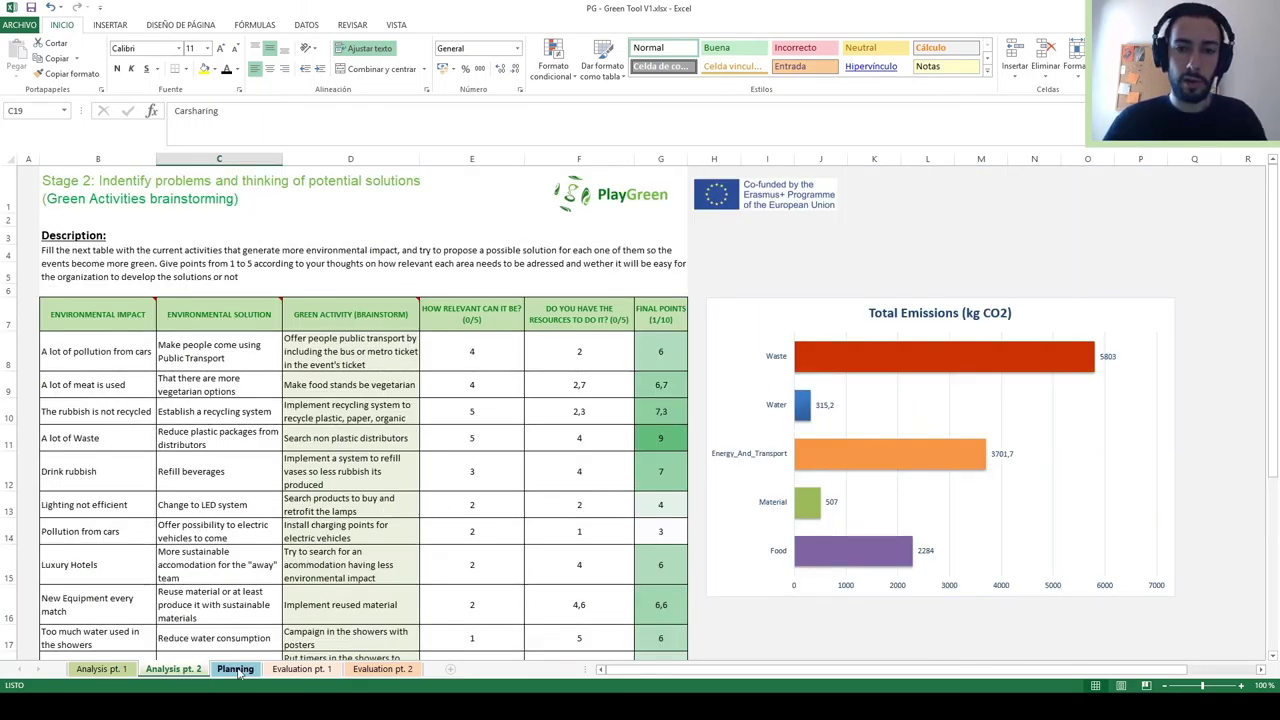
Show the Planning sheet's Stage 3 table and select the non-plastic distributors' impact category cell
click(238, 670)
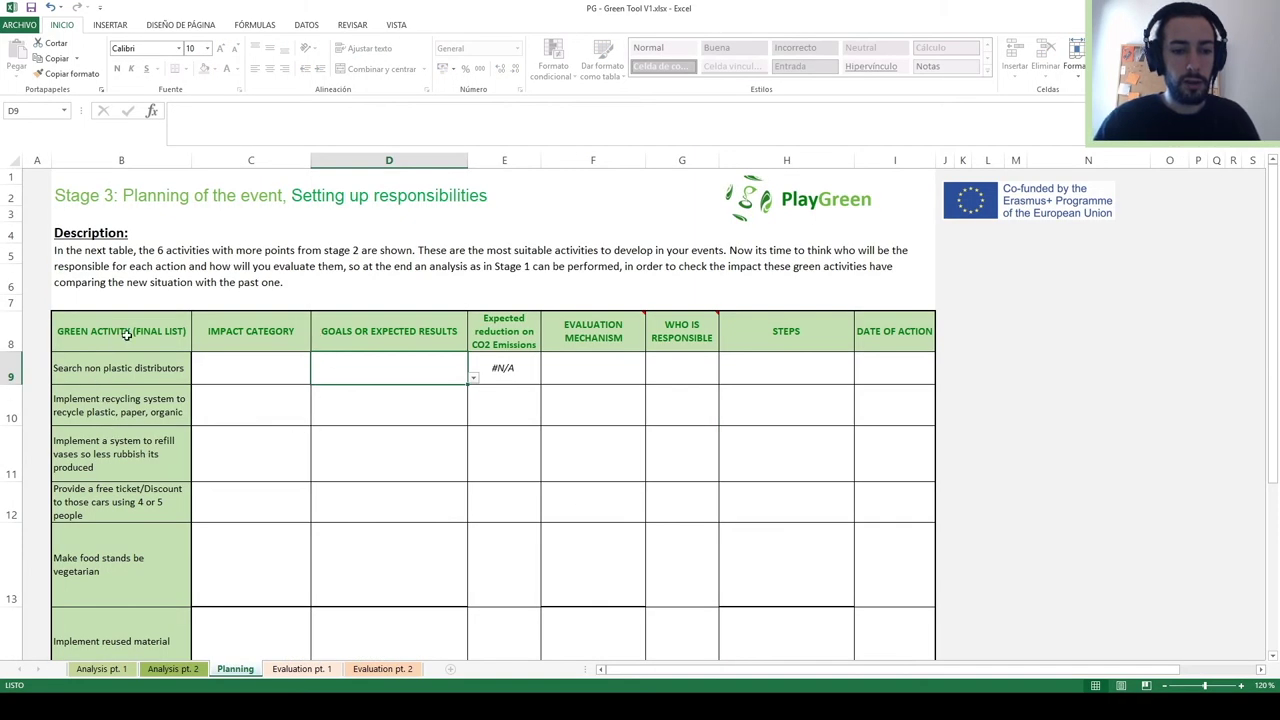
scroll(118, 362, down, 1)
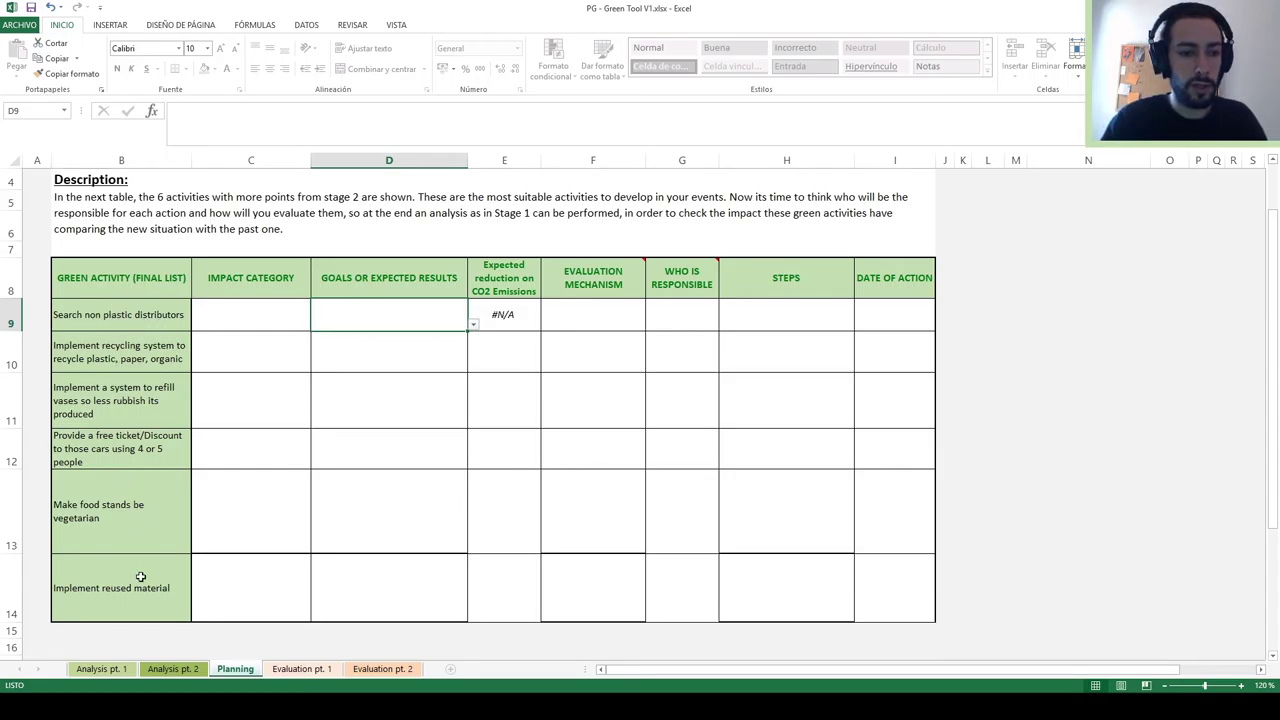
click(257, 328)
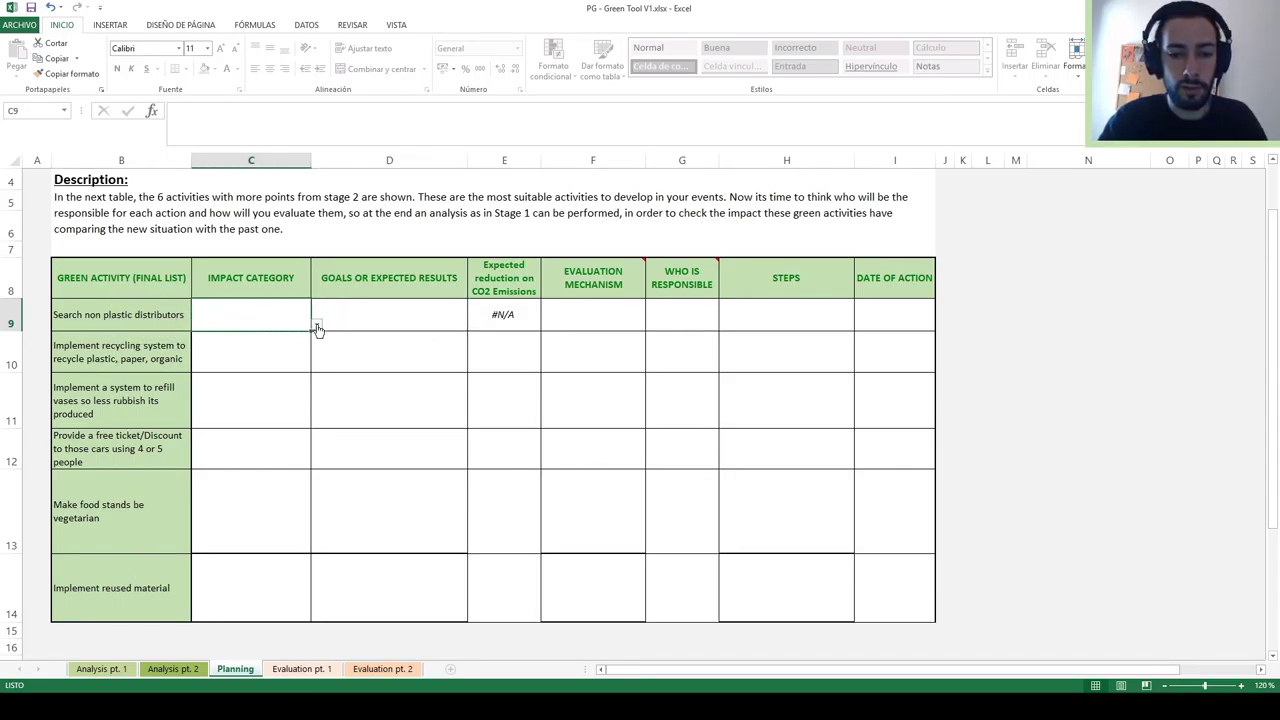
Set the distributors, recycling system and refill system impact categories to Waste
click(316, 325)
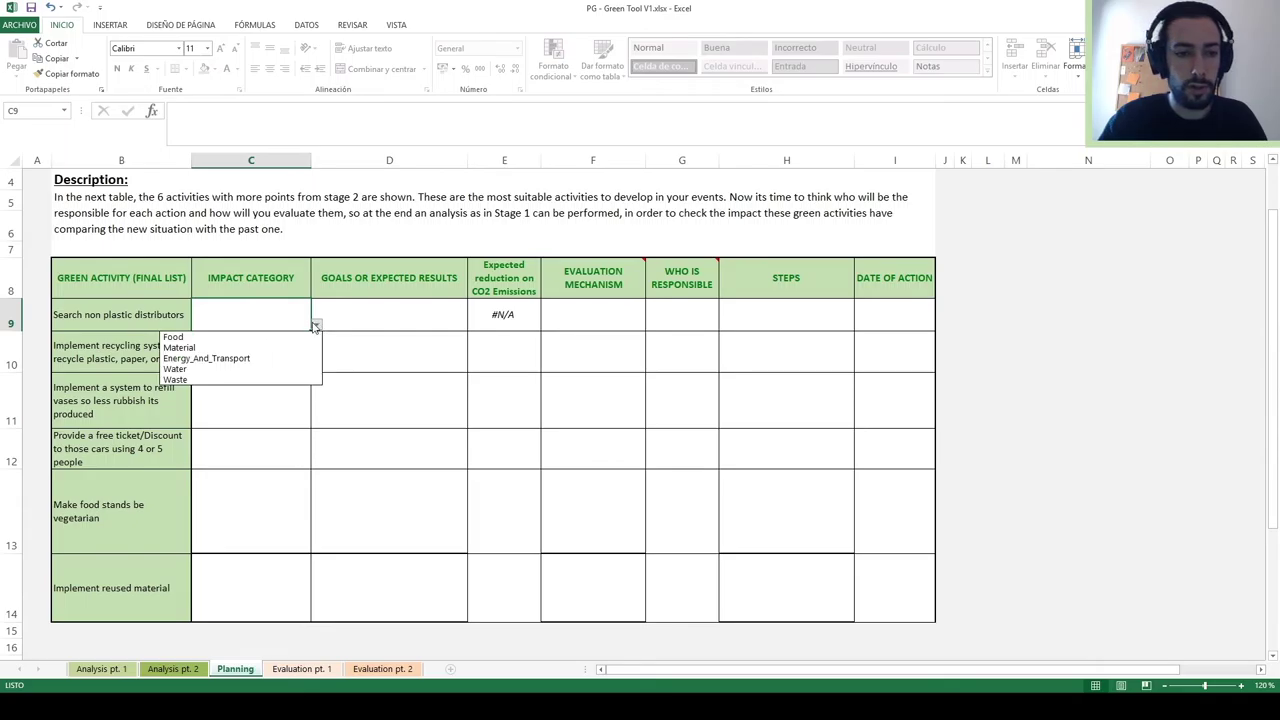
click(227, 381)
click(234, 360)
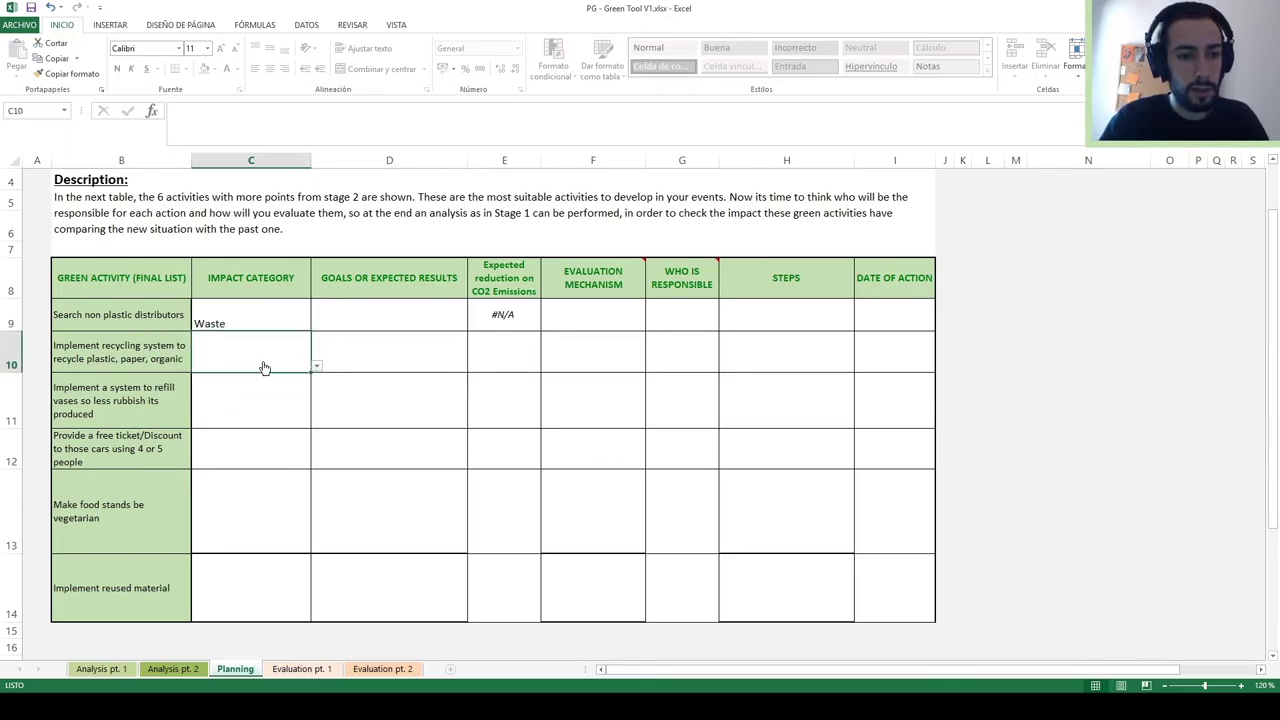
click(316, 365)
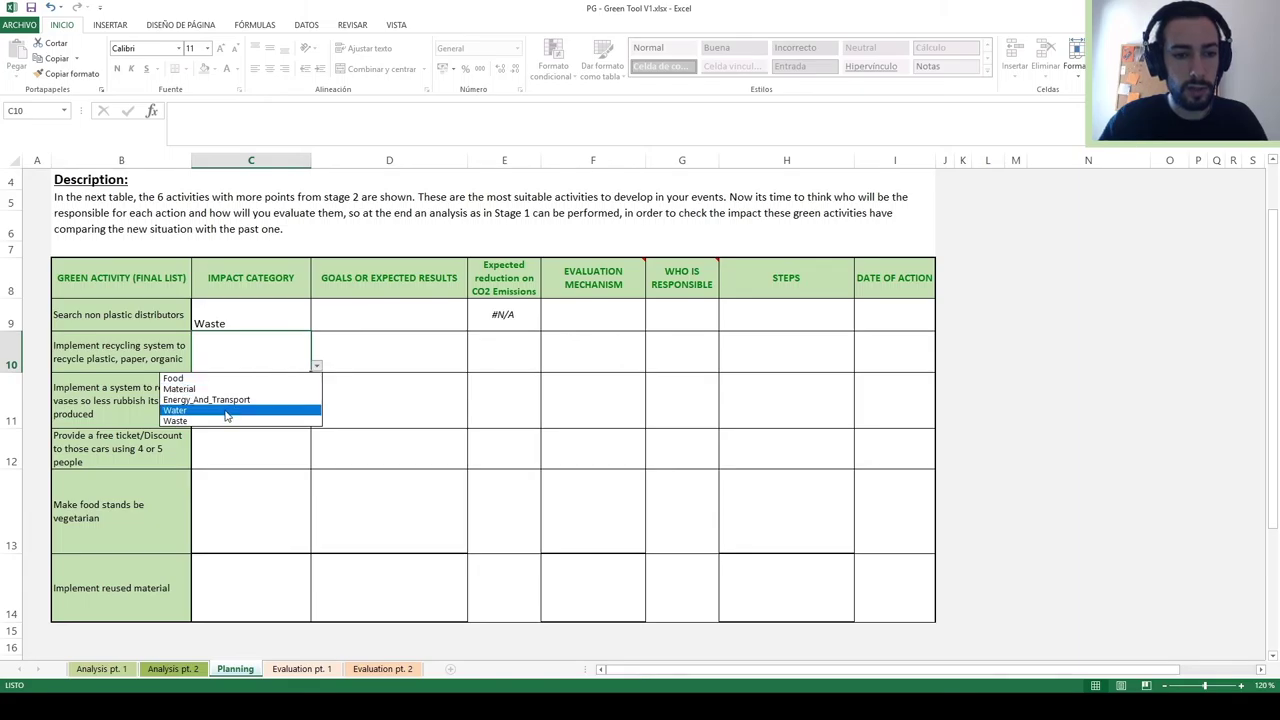
click(225, 420)
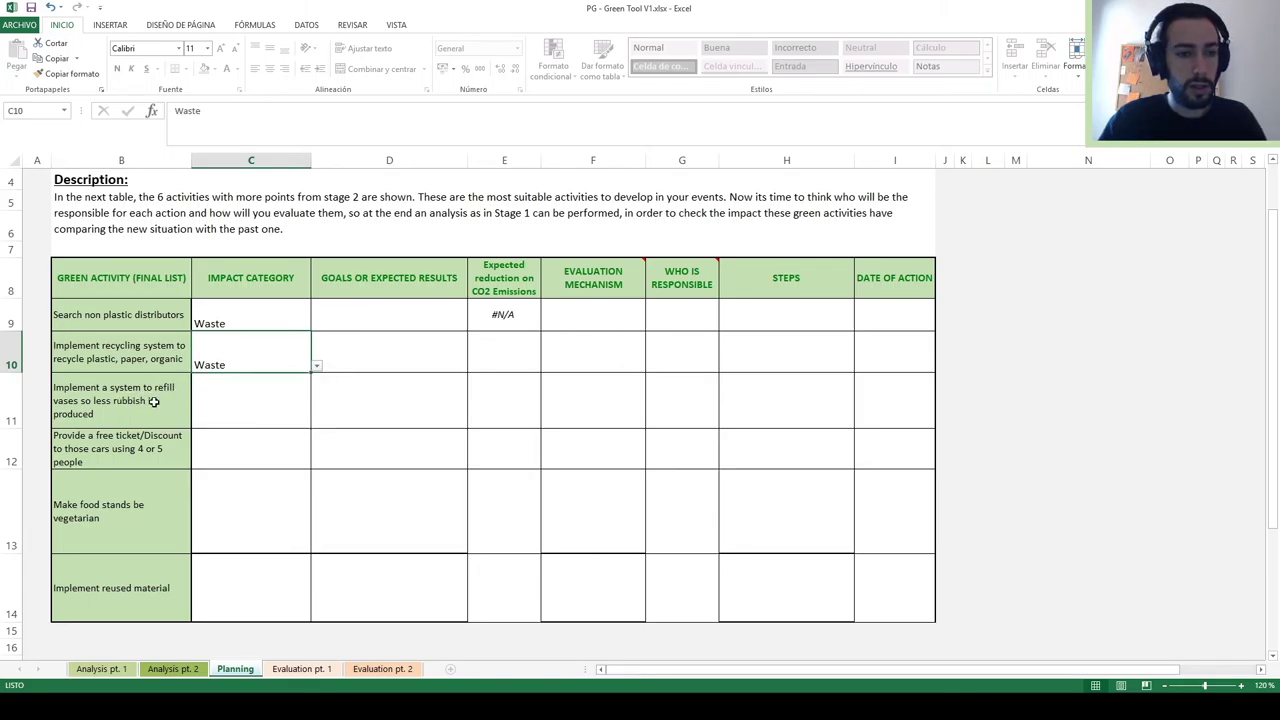
click(232, 410)
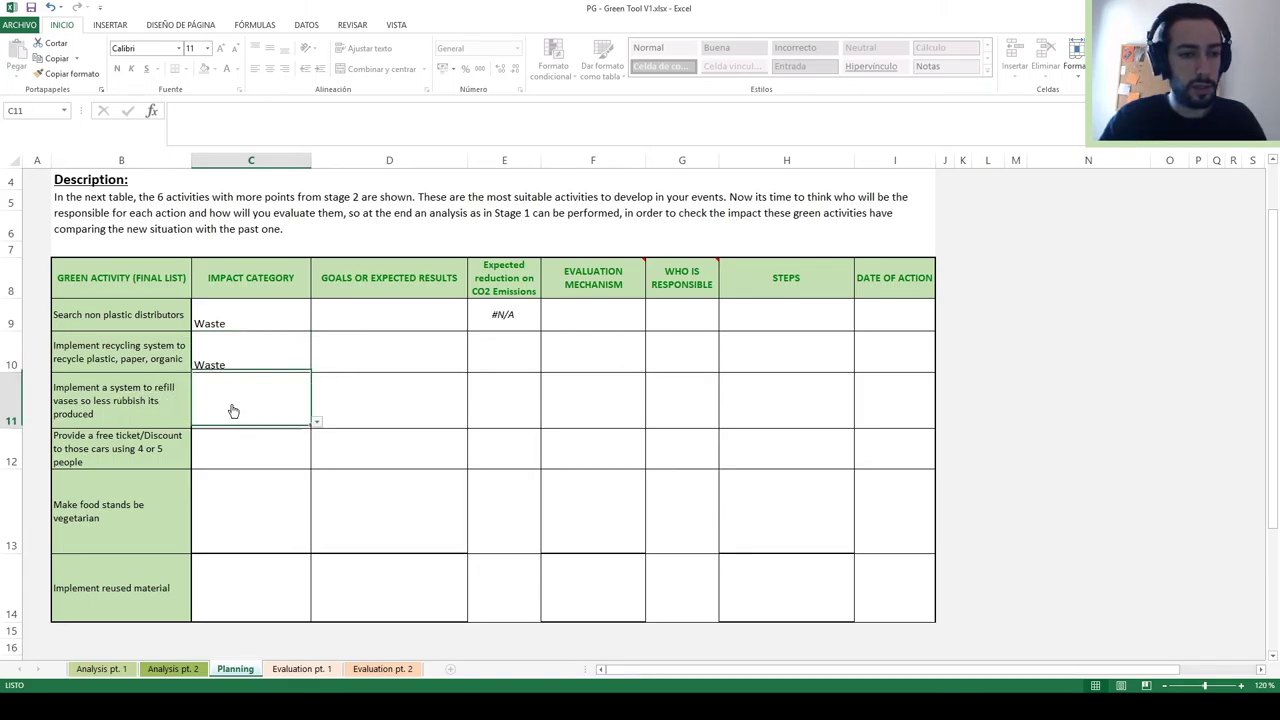
click(316, 423)
click(206, 473)
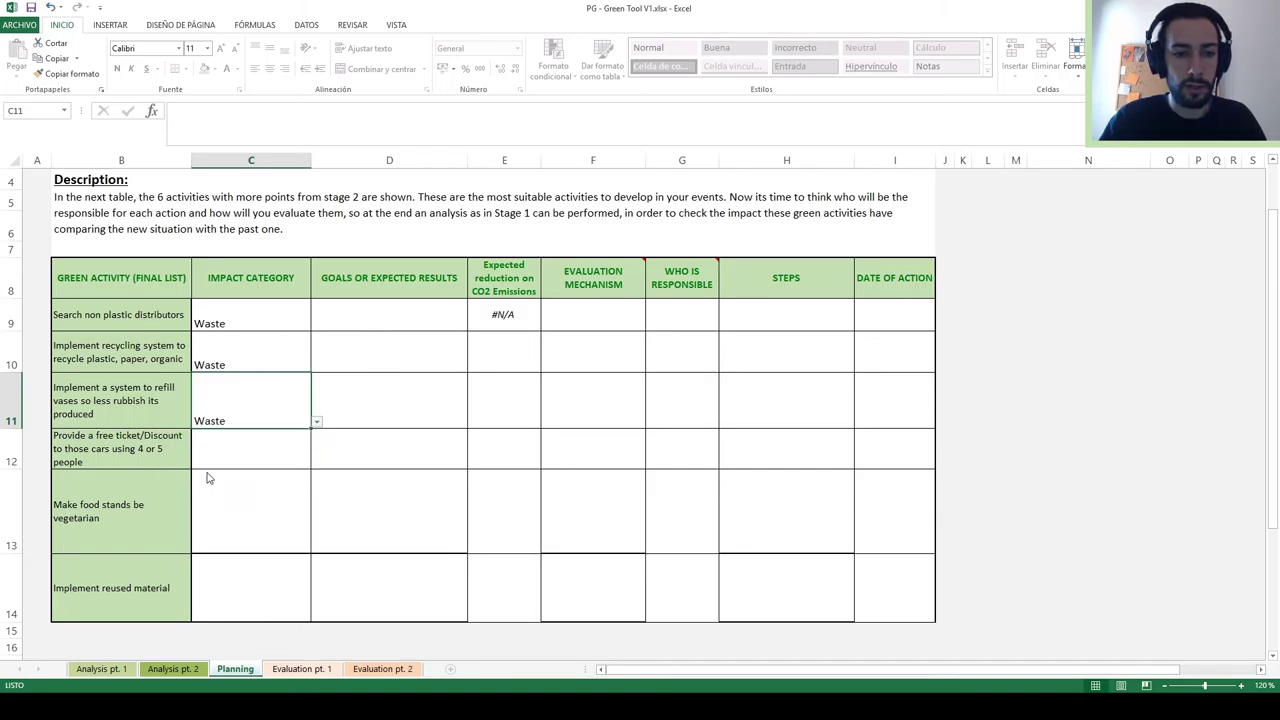
Set the free ticket, vegetarian food stands and reused material categories to Energy_And_Transport, Food and Material
click(252, 447)
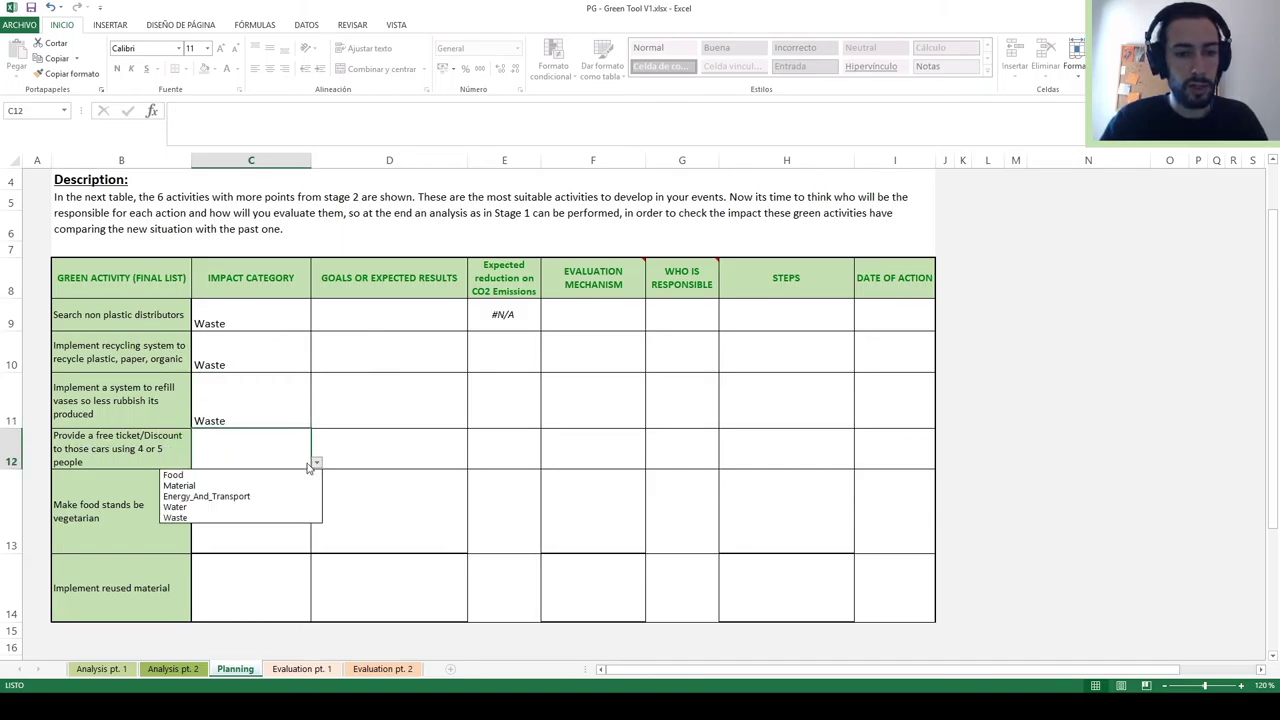
click(316, 462)
click(243, 497)
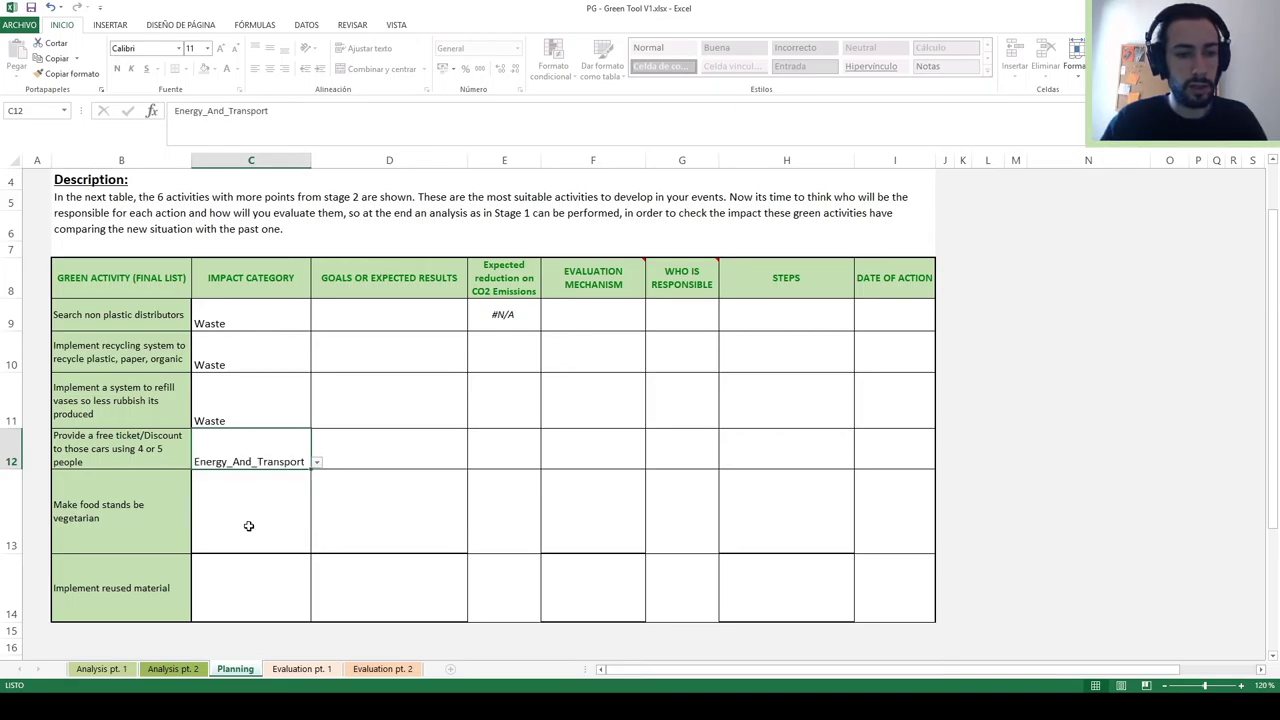
click(256, 524)
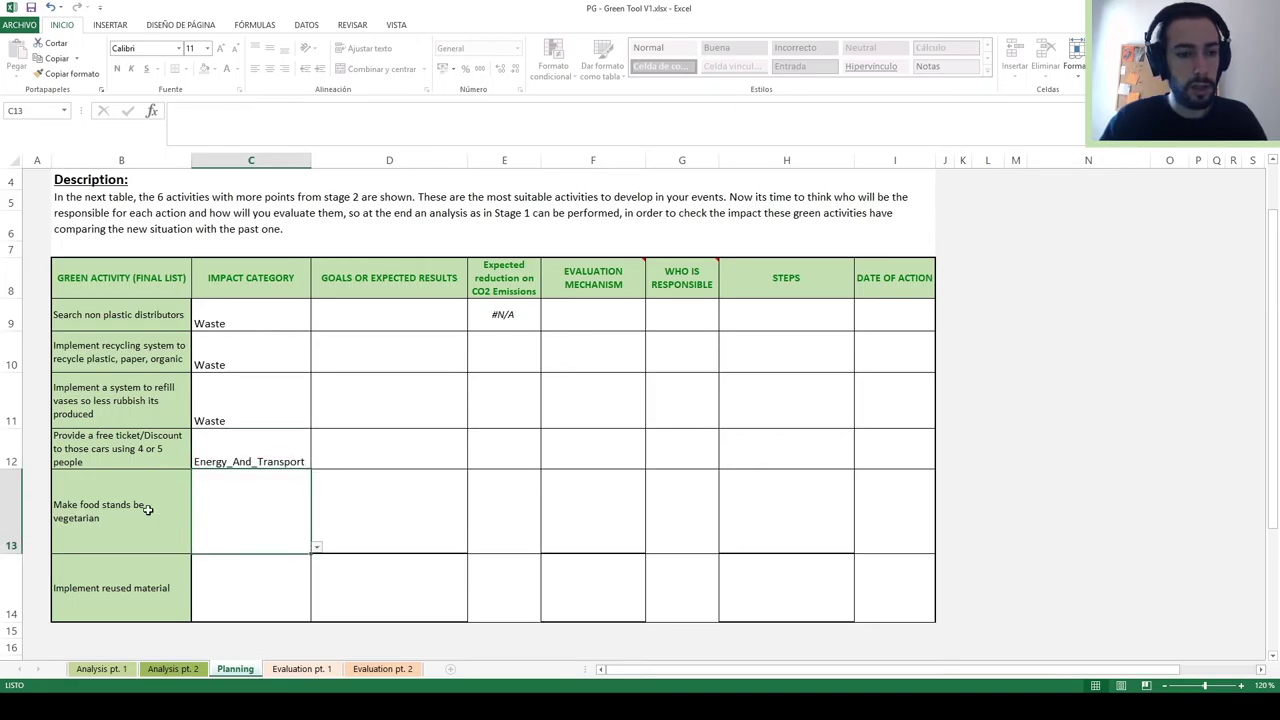
click(316, 548)
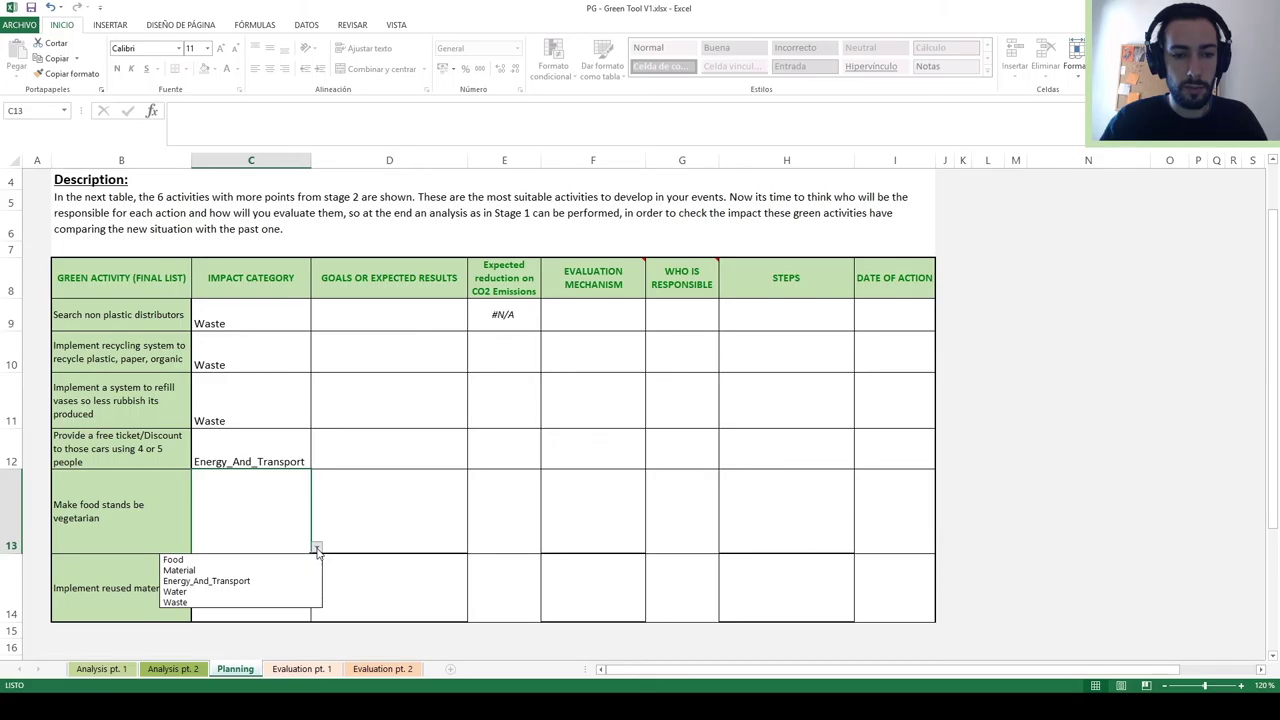
click(240, 560)
click(269, 595)
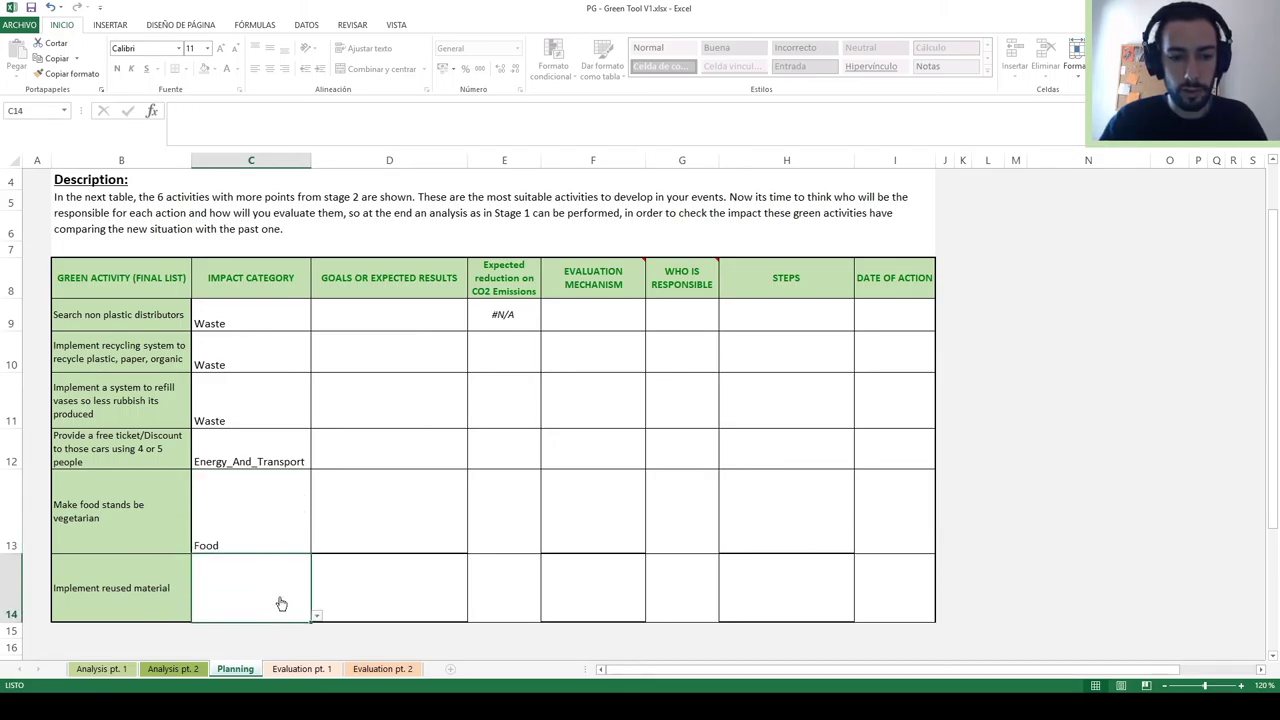
click(316, 616)
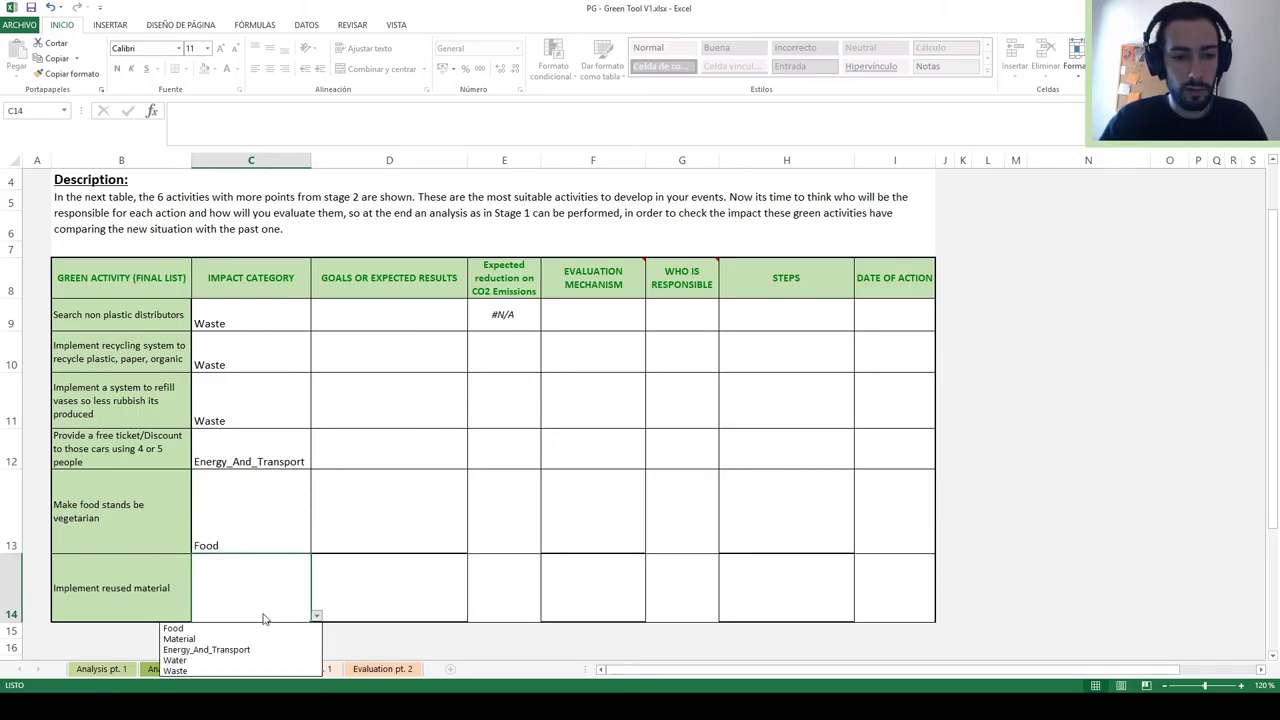
click(204, 638)
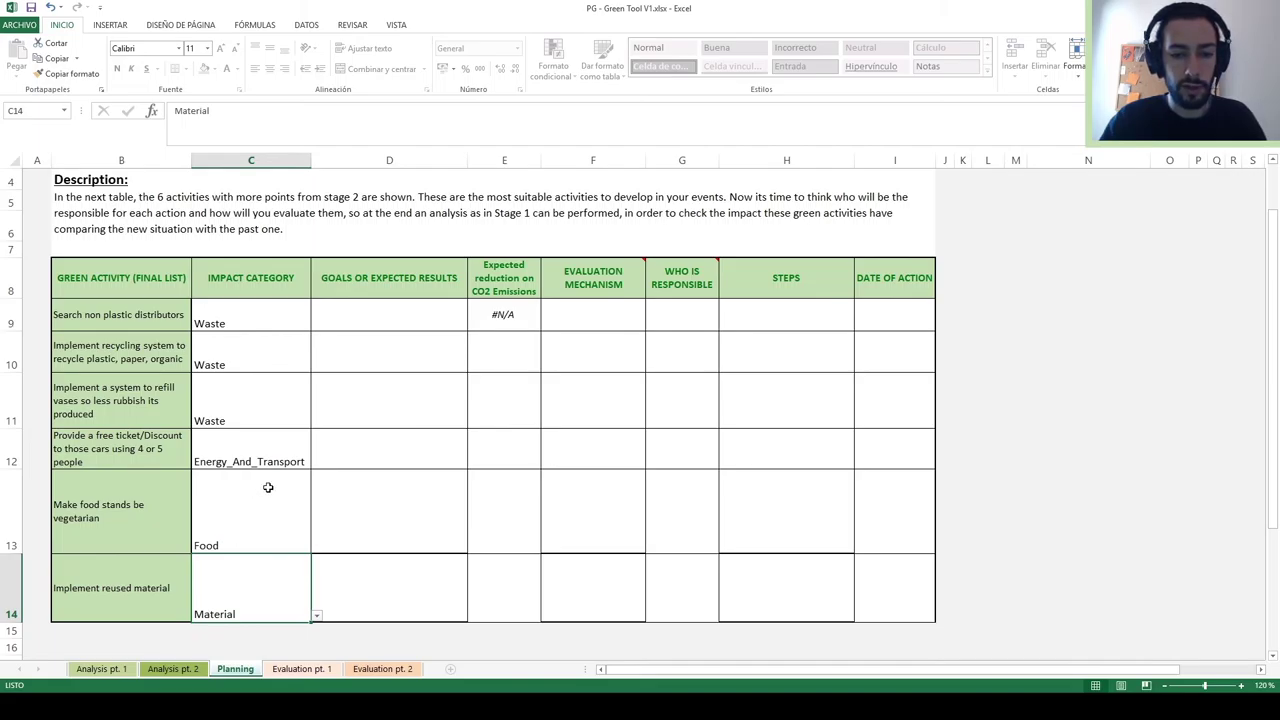
click(378, 321)
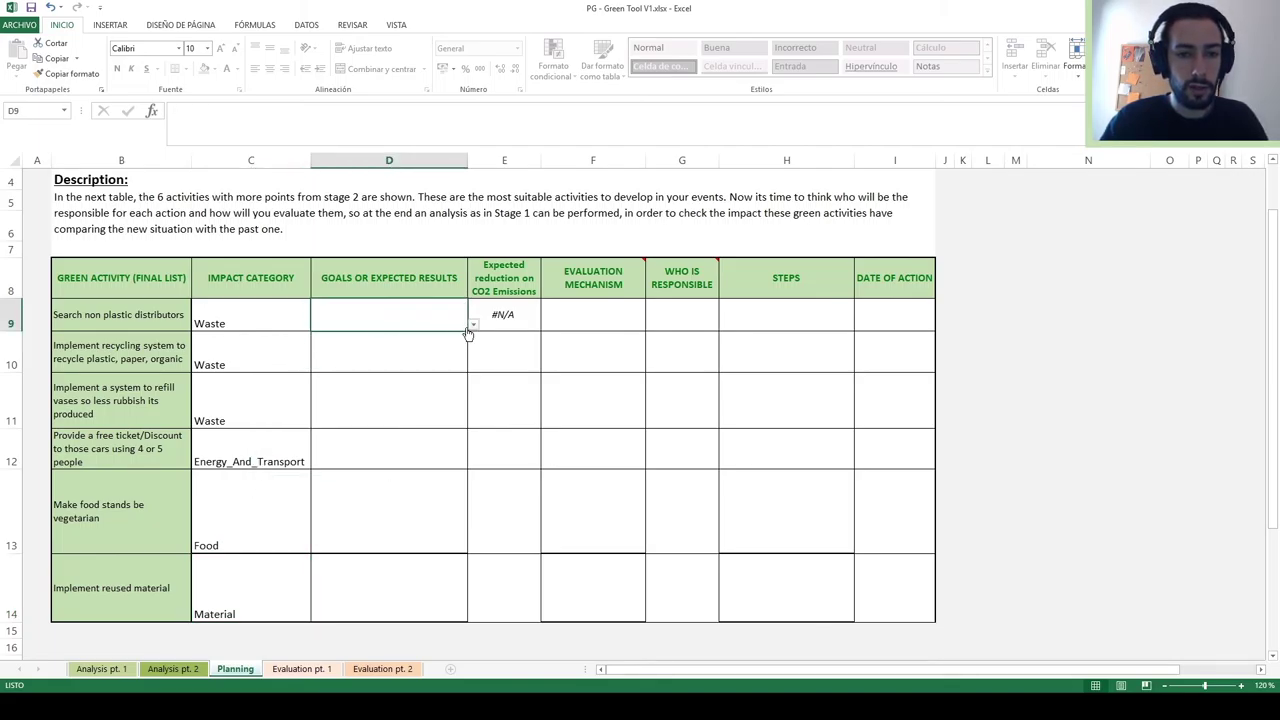
Pick goals: 25% reduction on waste, 25% increase on recycled waste, 25% reduction on waste for the vases
click(474, 326)
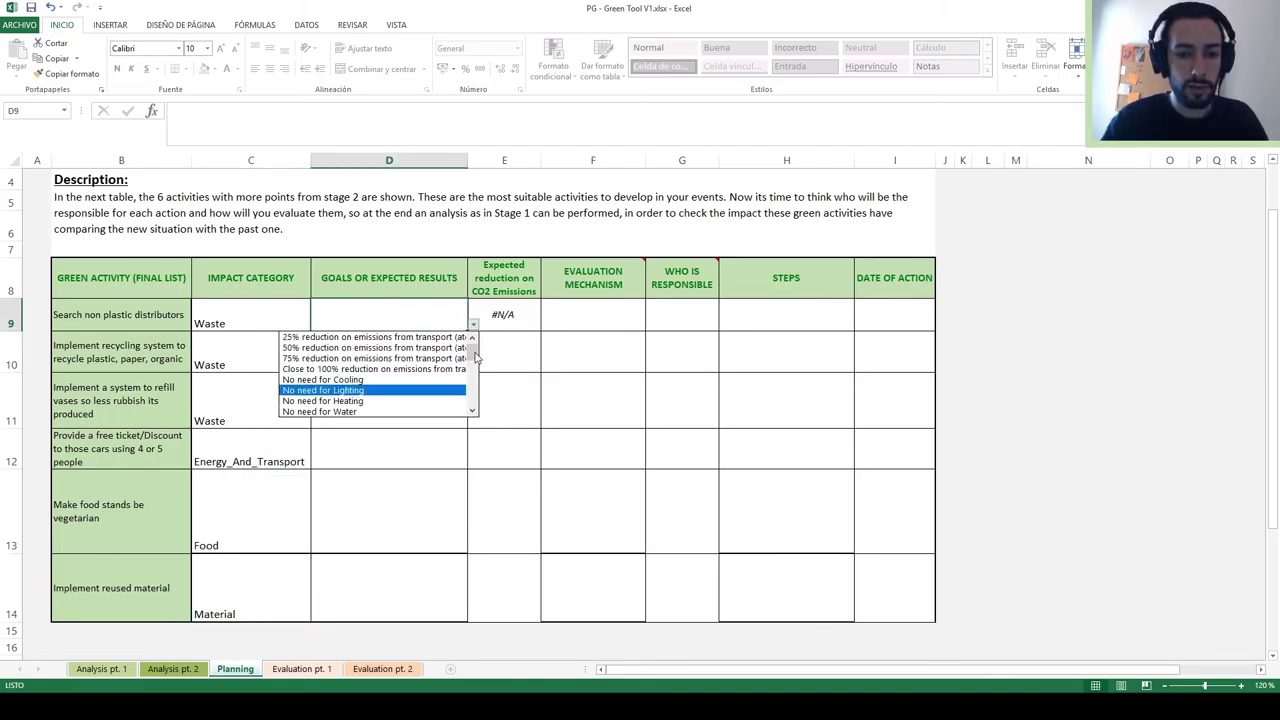
drag(474, 355, 474, 348)
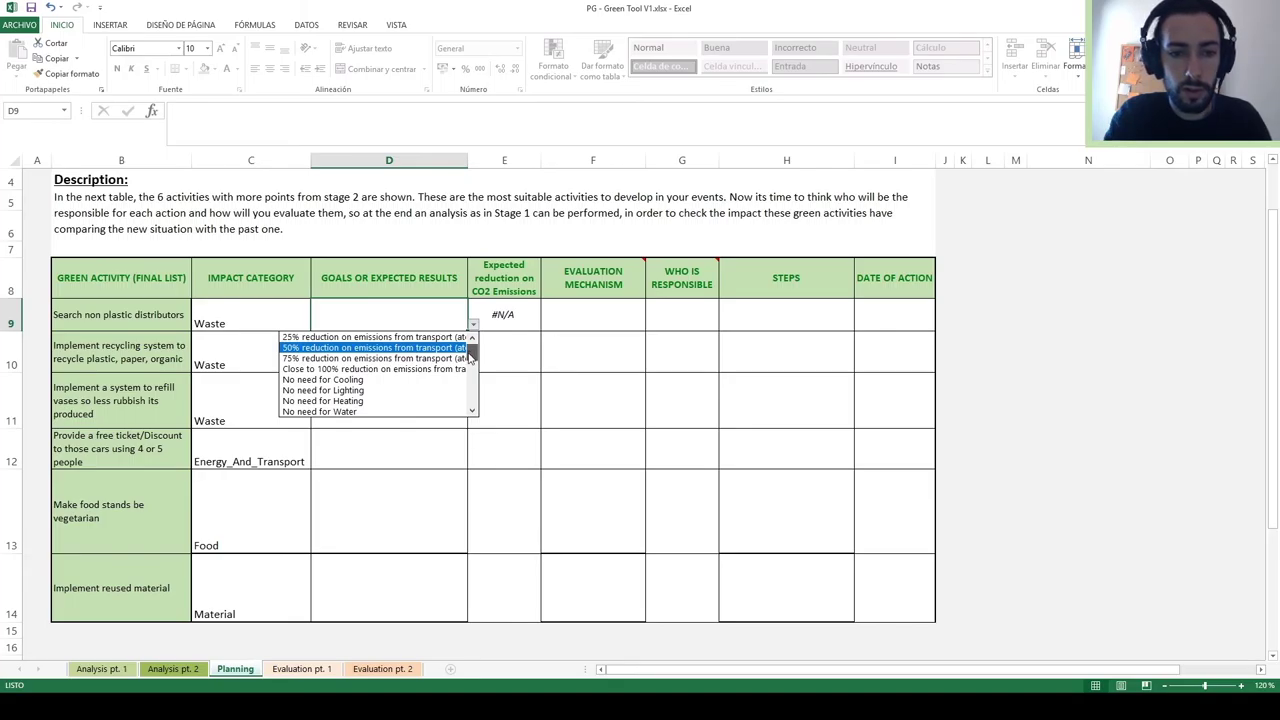
drag(470, 352, 471, 364)
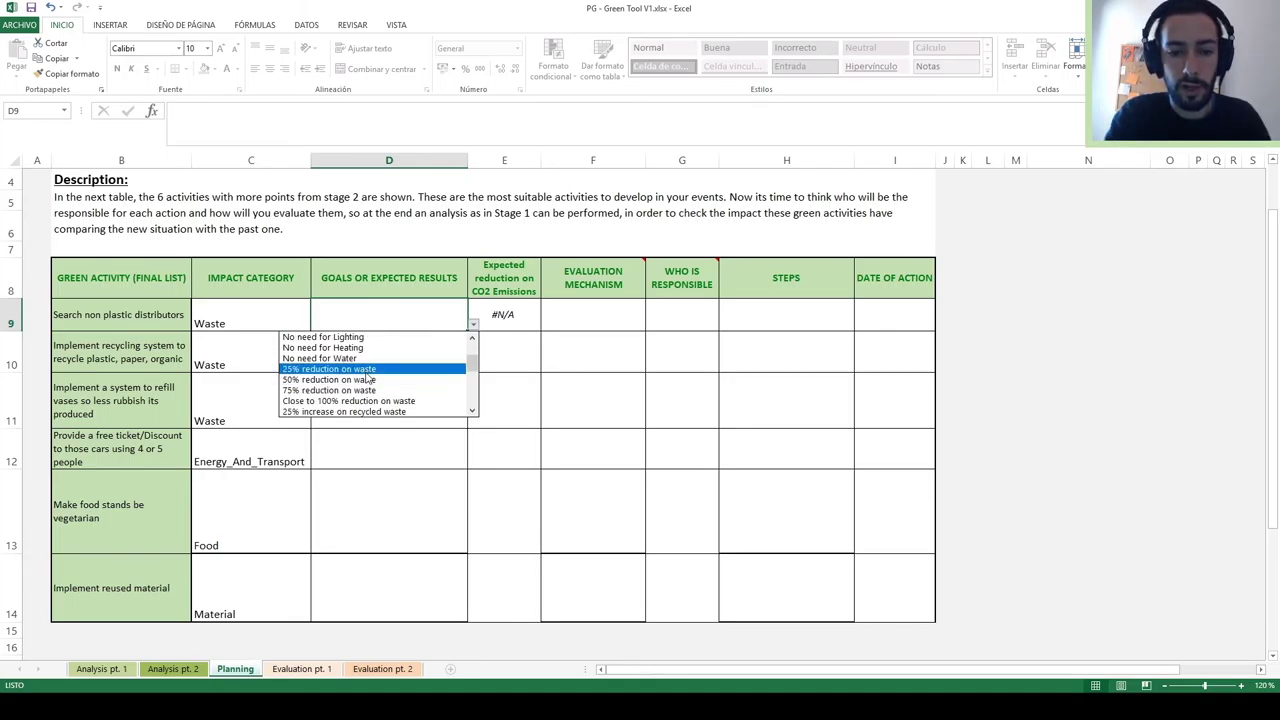
click(368, 371)
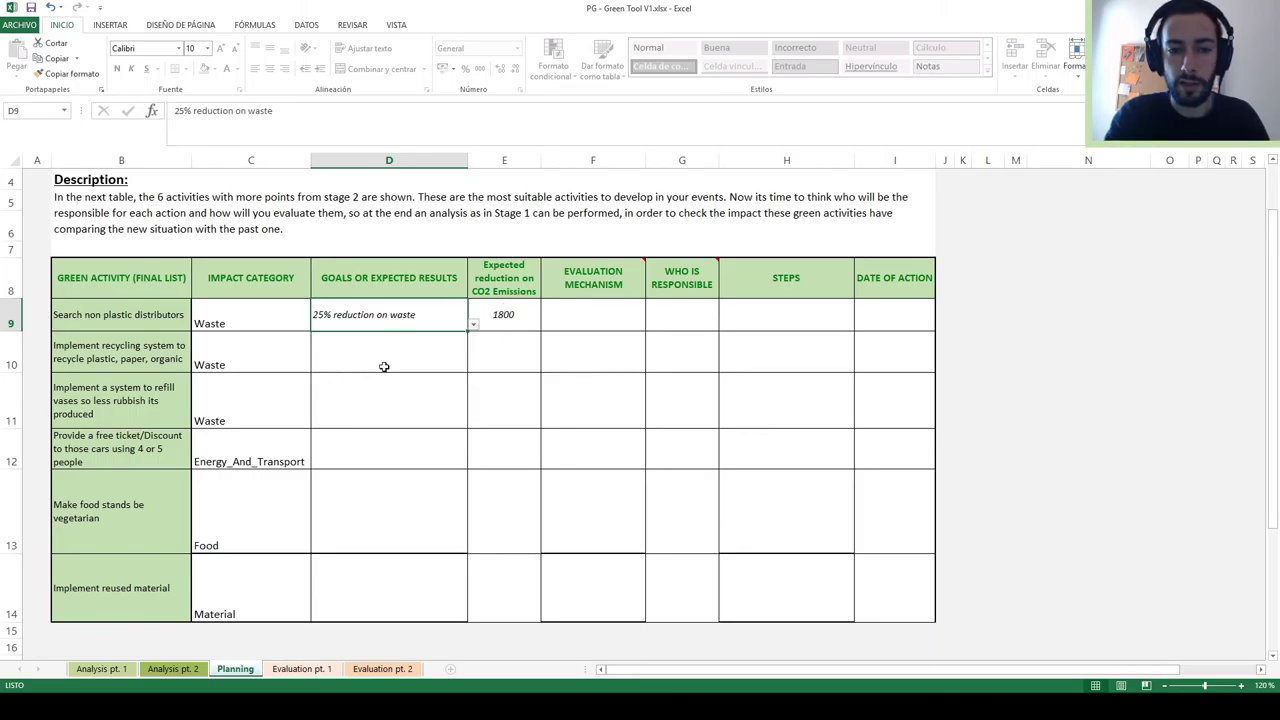
click(398, 356)
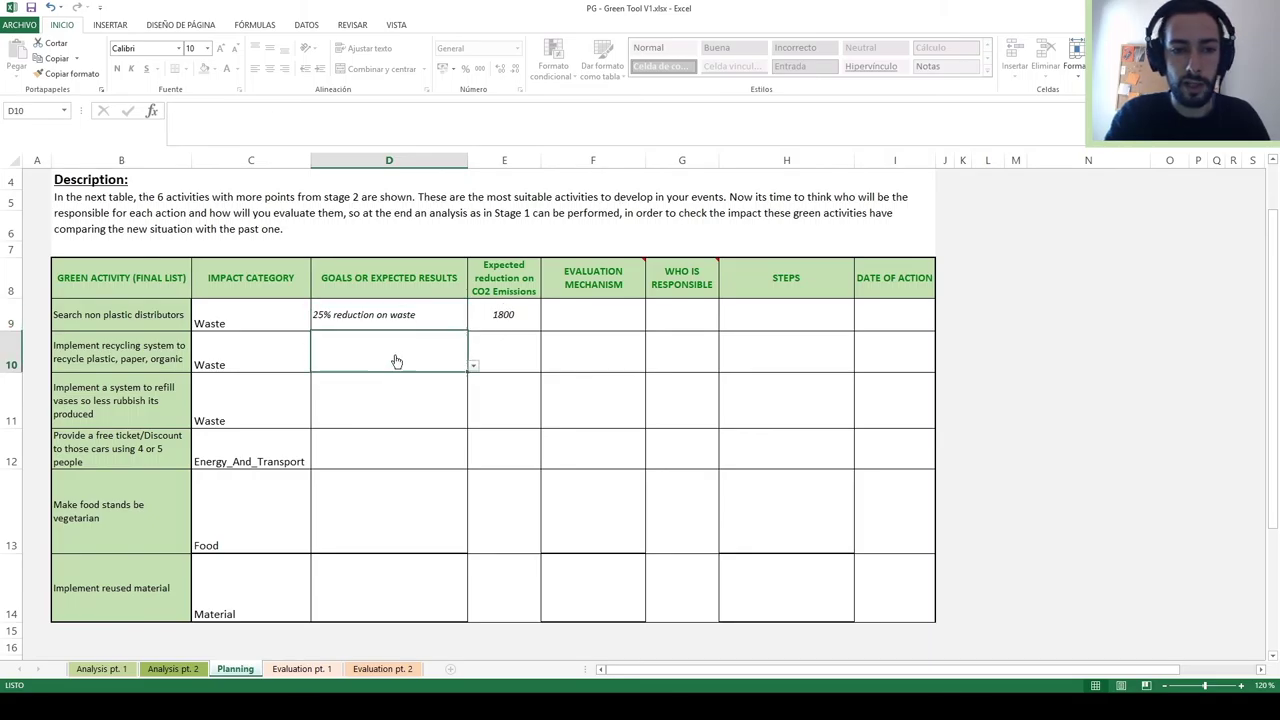
click(475, 368)
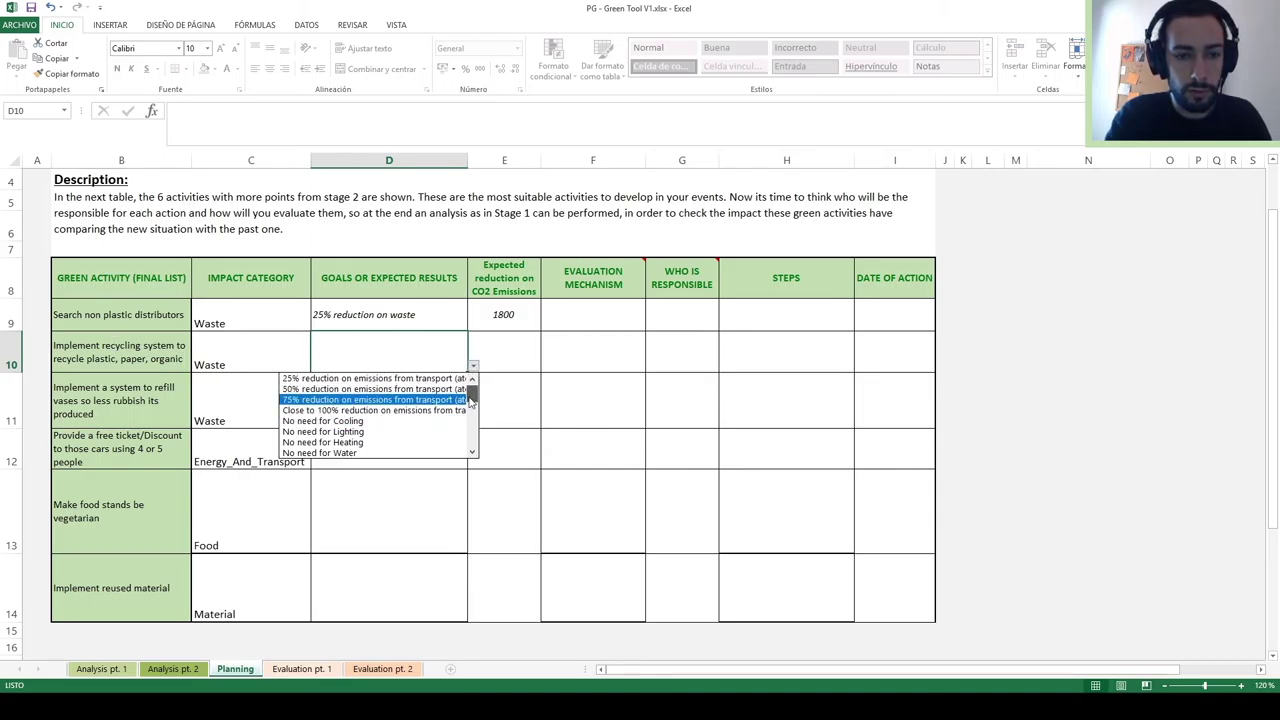
drag(470, 400, 471, 420)
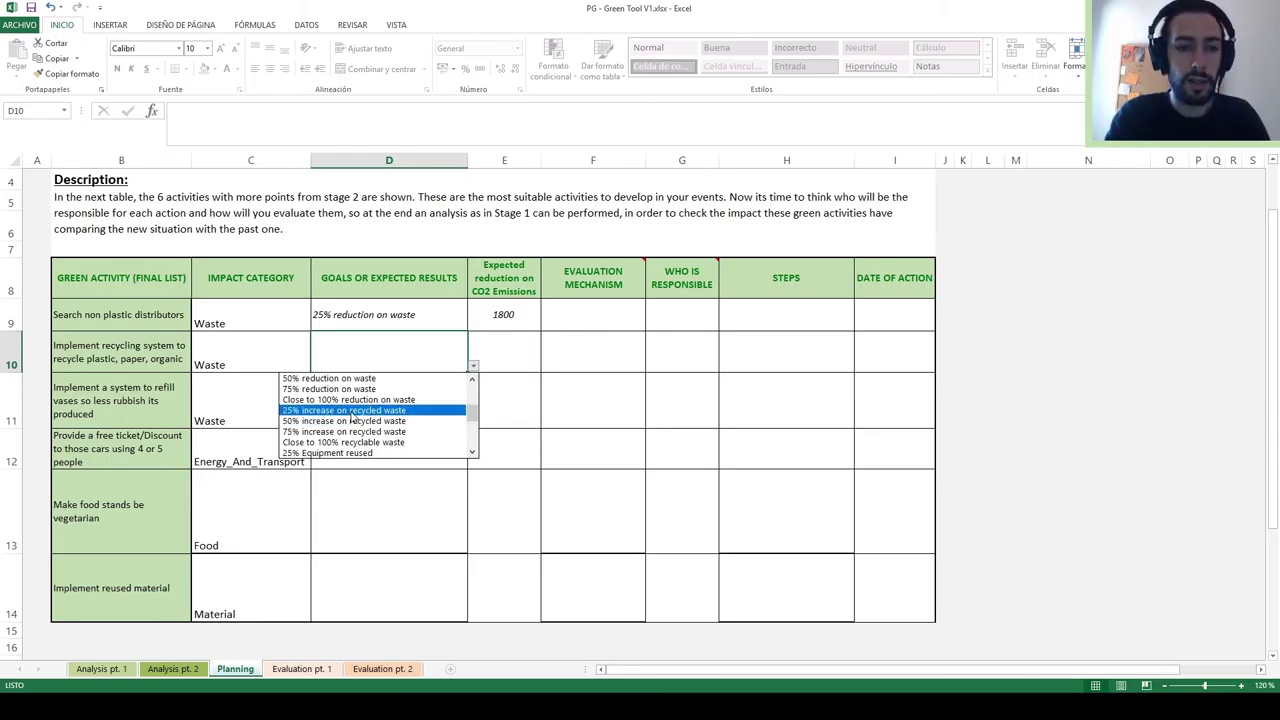
click(350, 411)
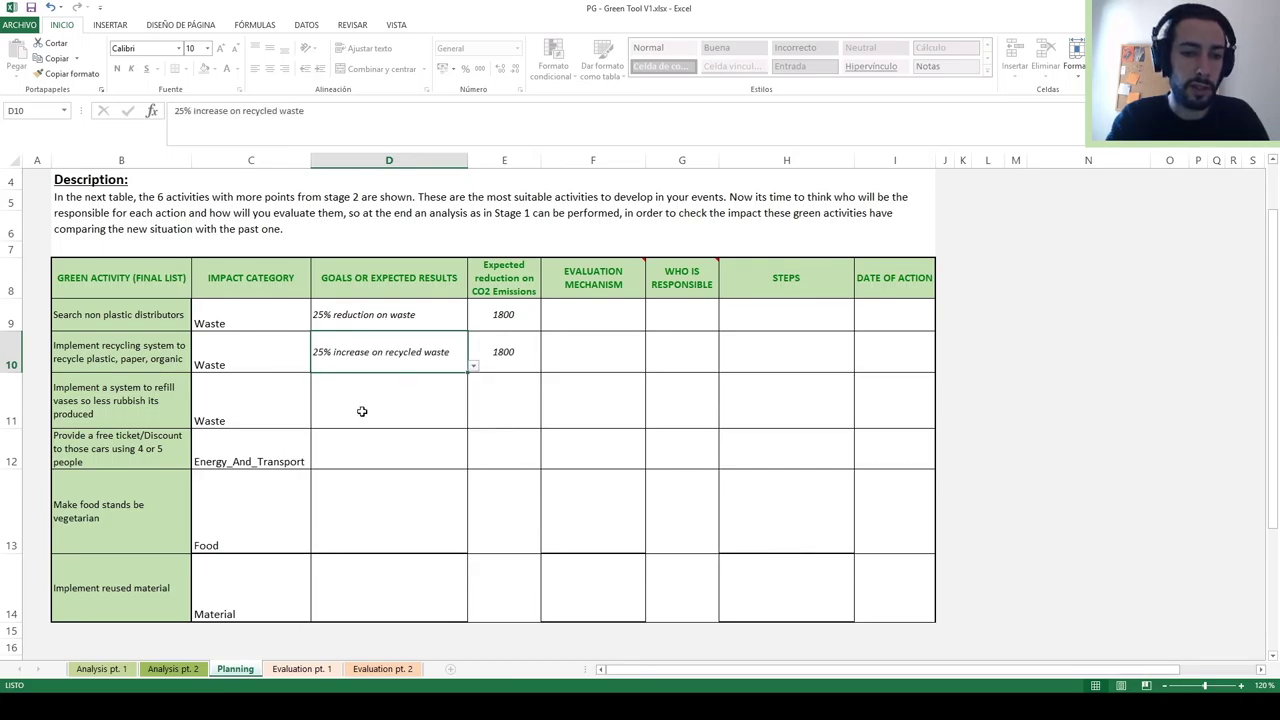
click(410, 416)
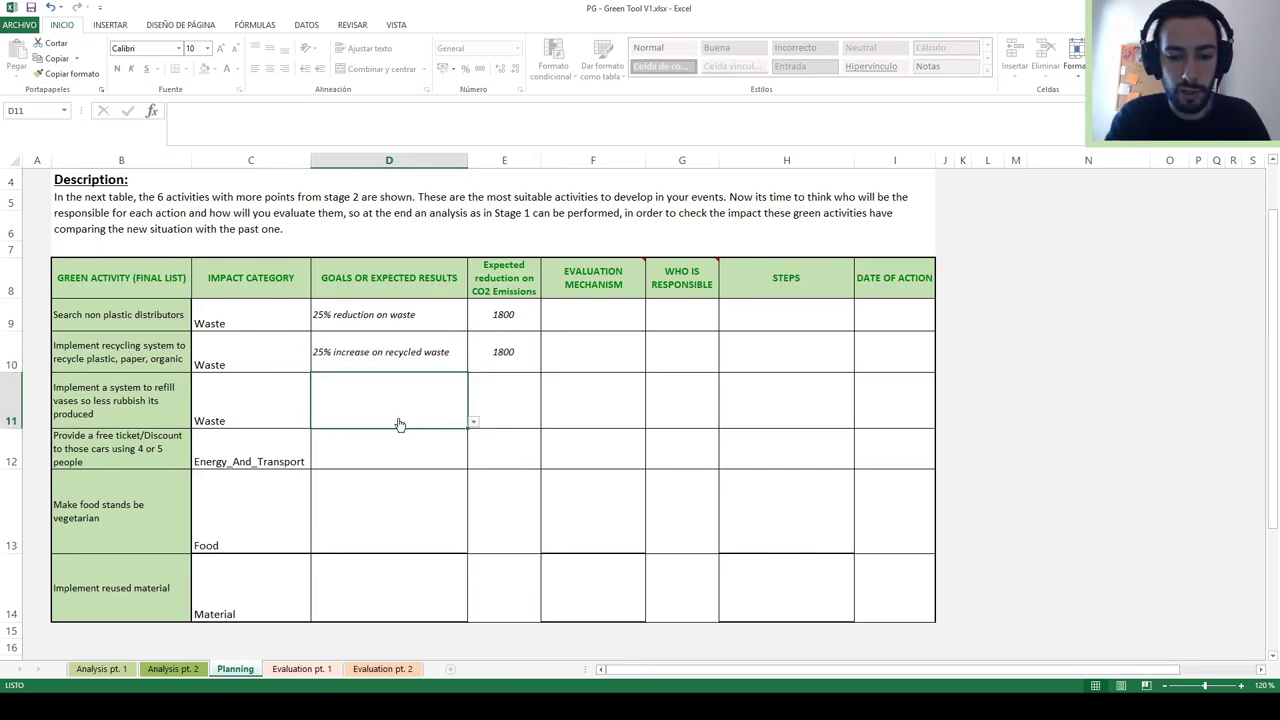
click(472, 425)
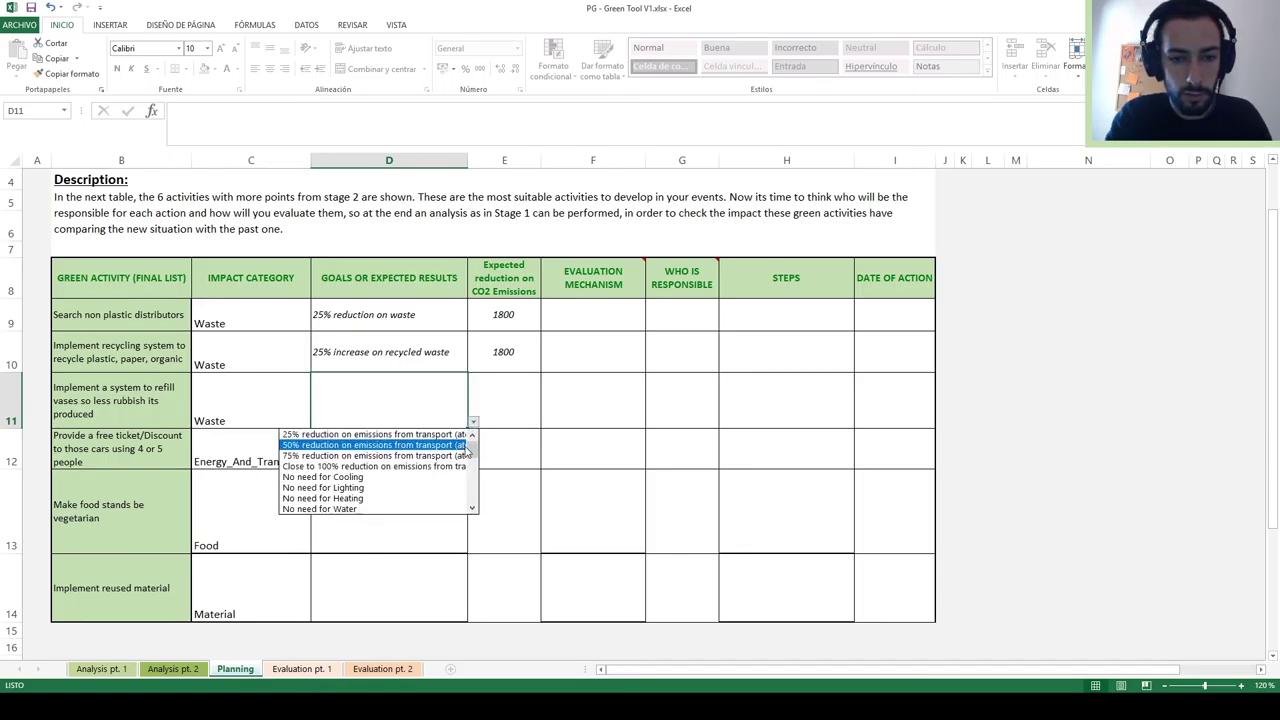
drag(472, 447, 472, 462)
click(350, 477)
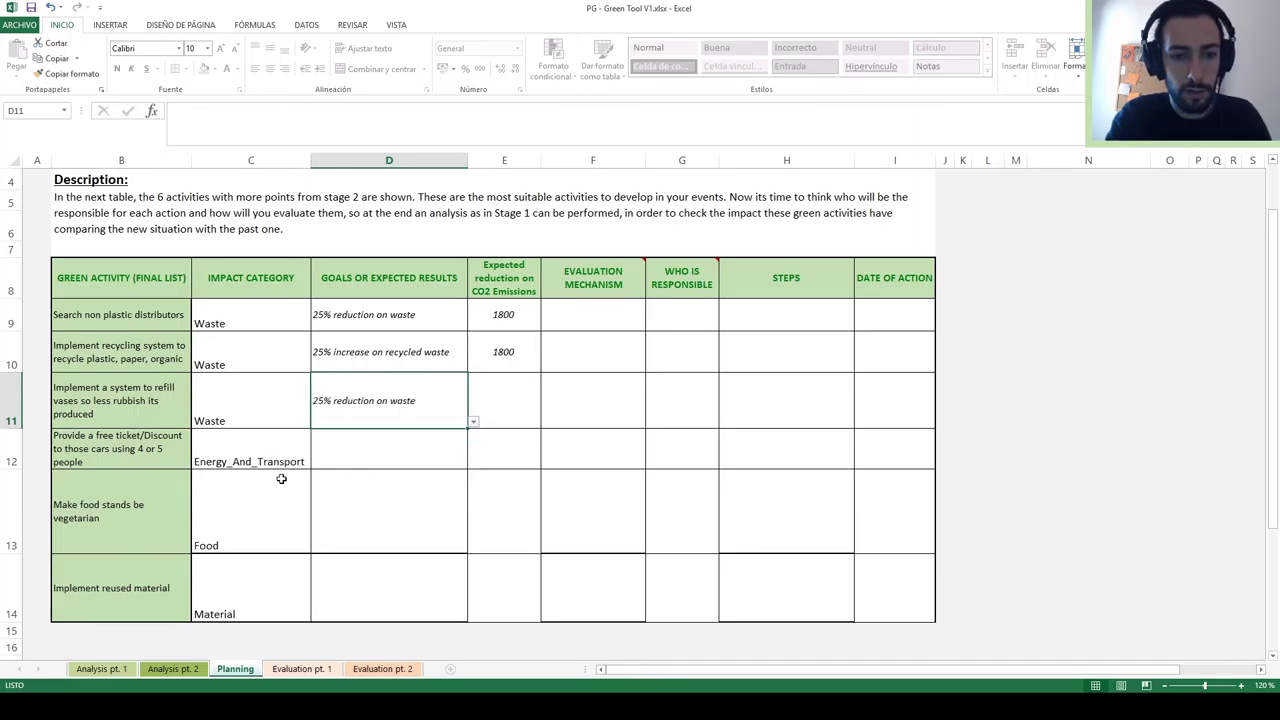
click(393, 455)
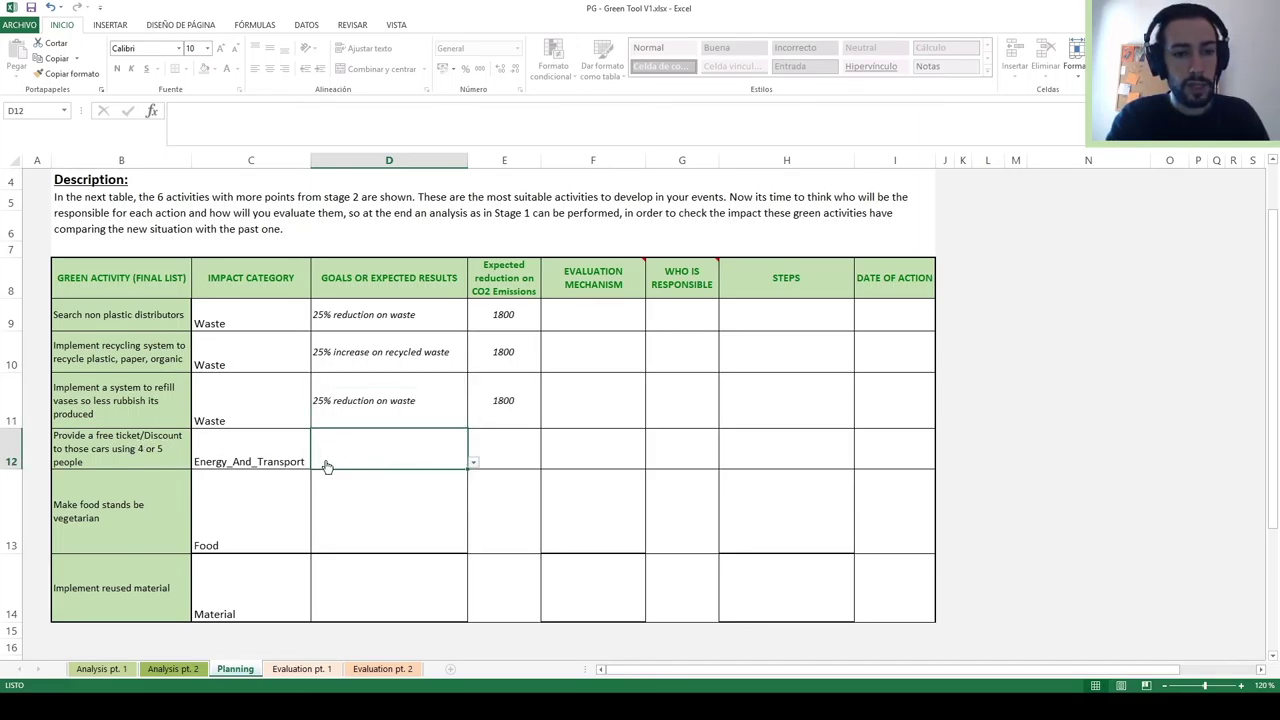
Choose 25% reduction on attendee transport emissions, 75% Vegetarian Food and 75% equipment reused as goals
click(473, 465)
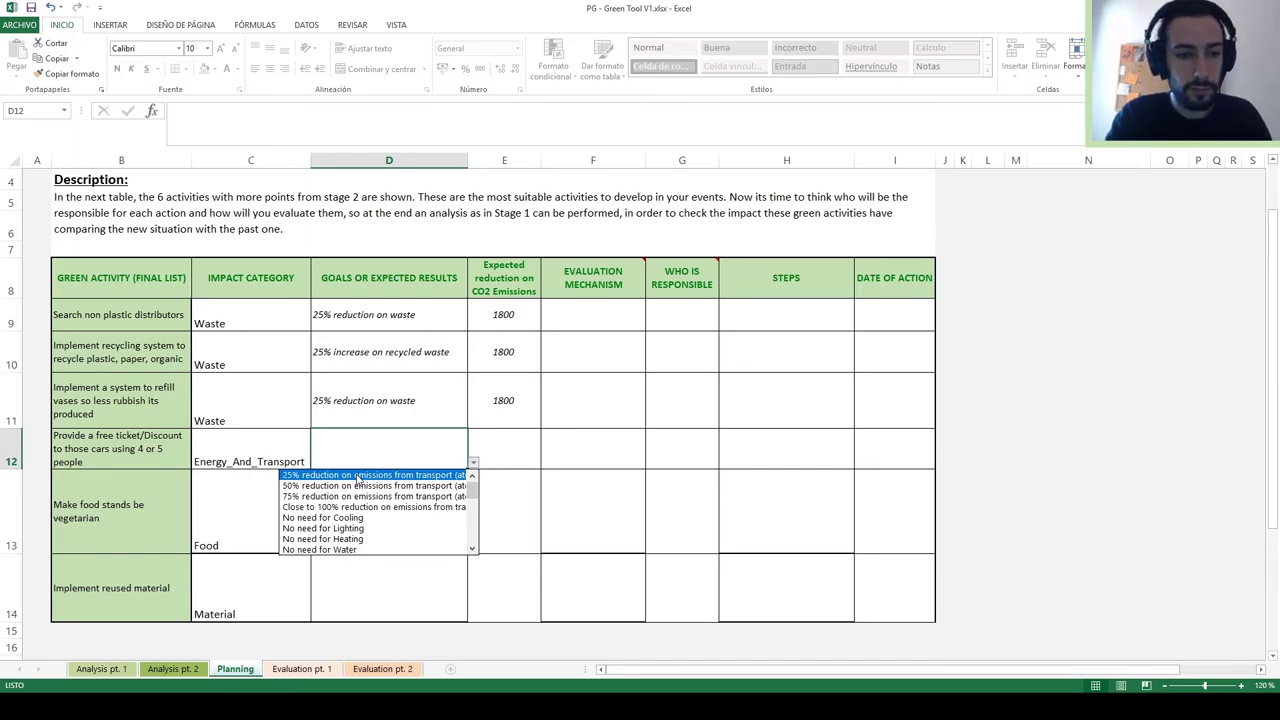
click(356, 476)
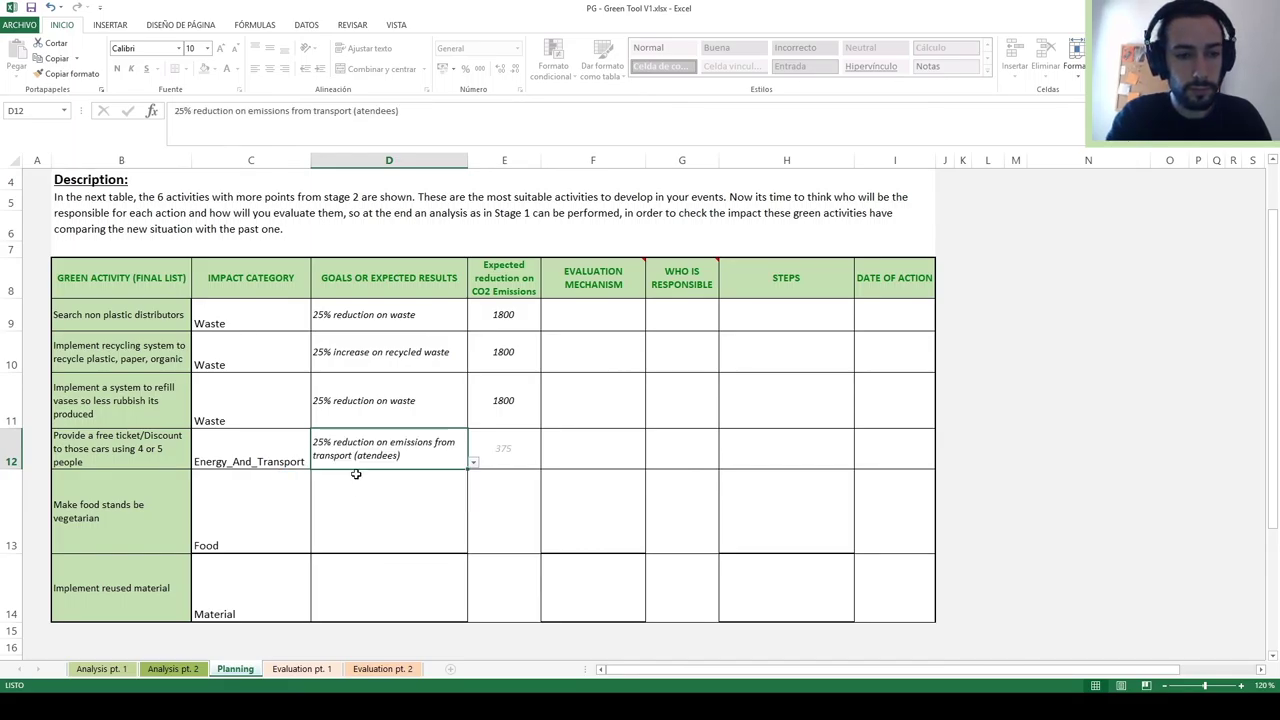
click(375, 538)
click(473, 549)
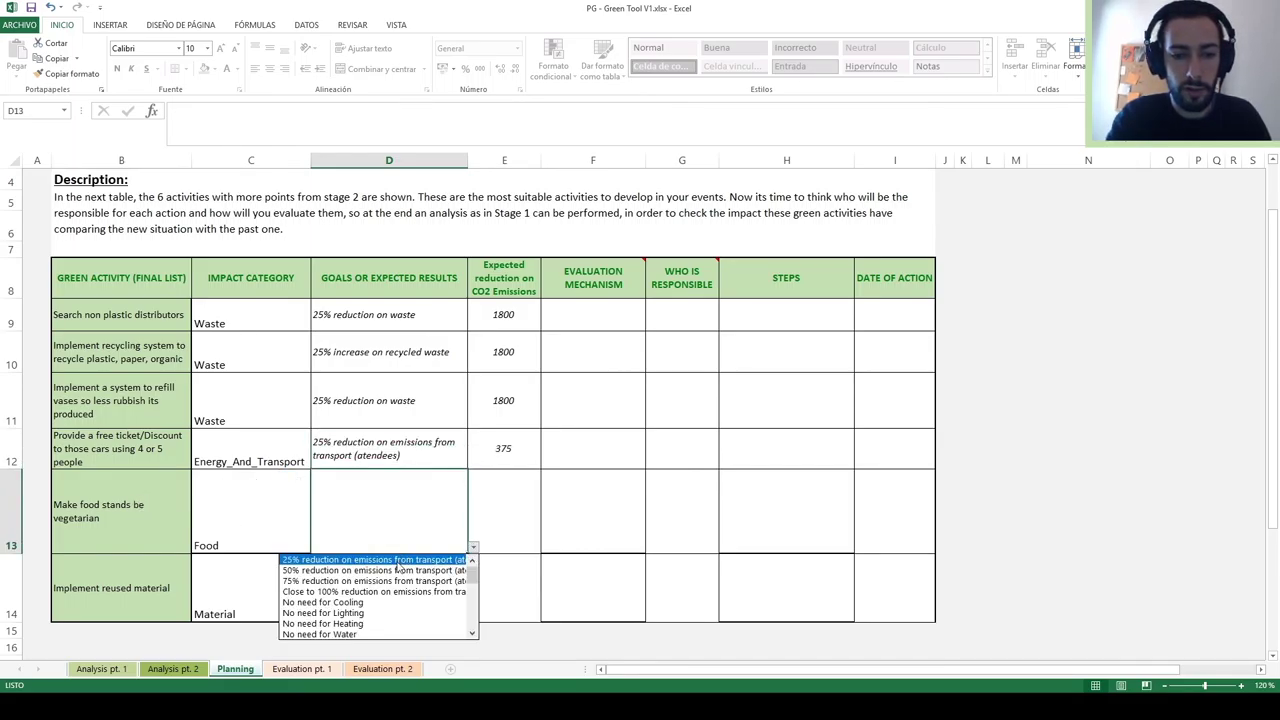
drag(471, 576, 473, 624)
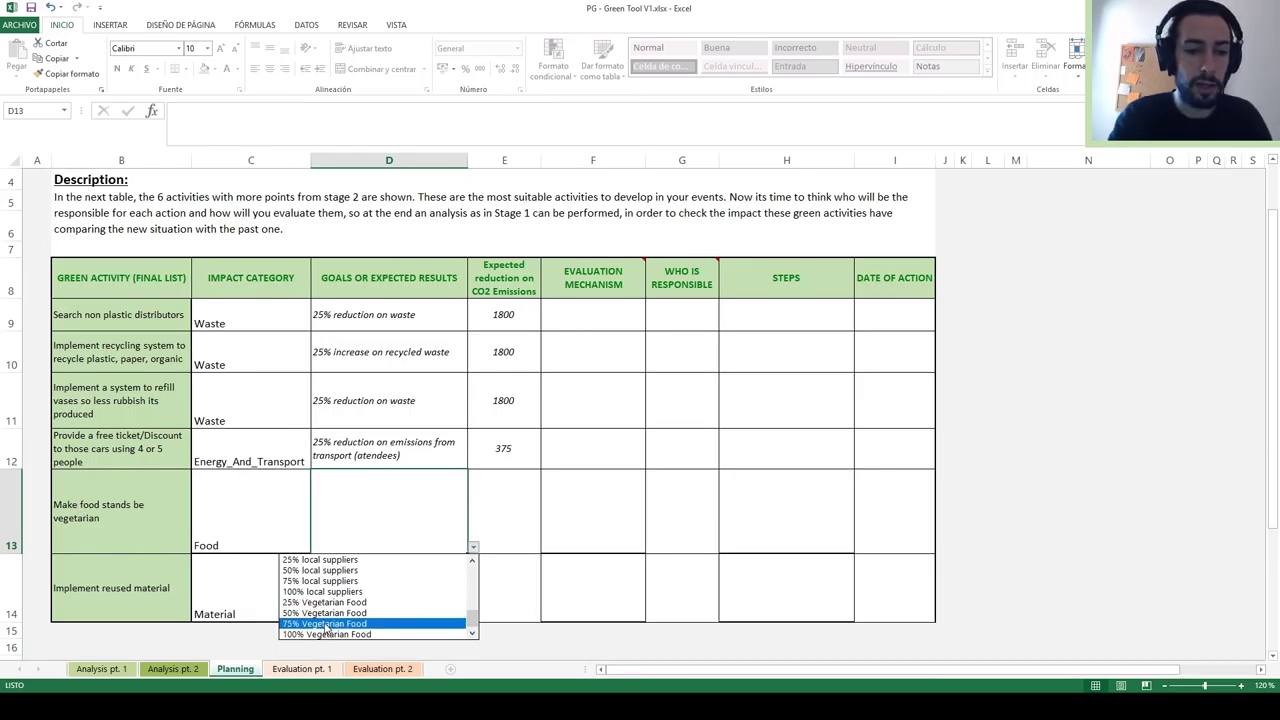
click(326, 624)
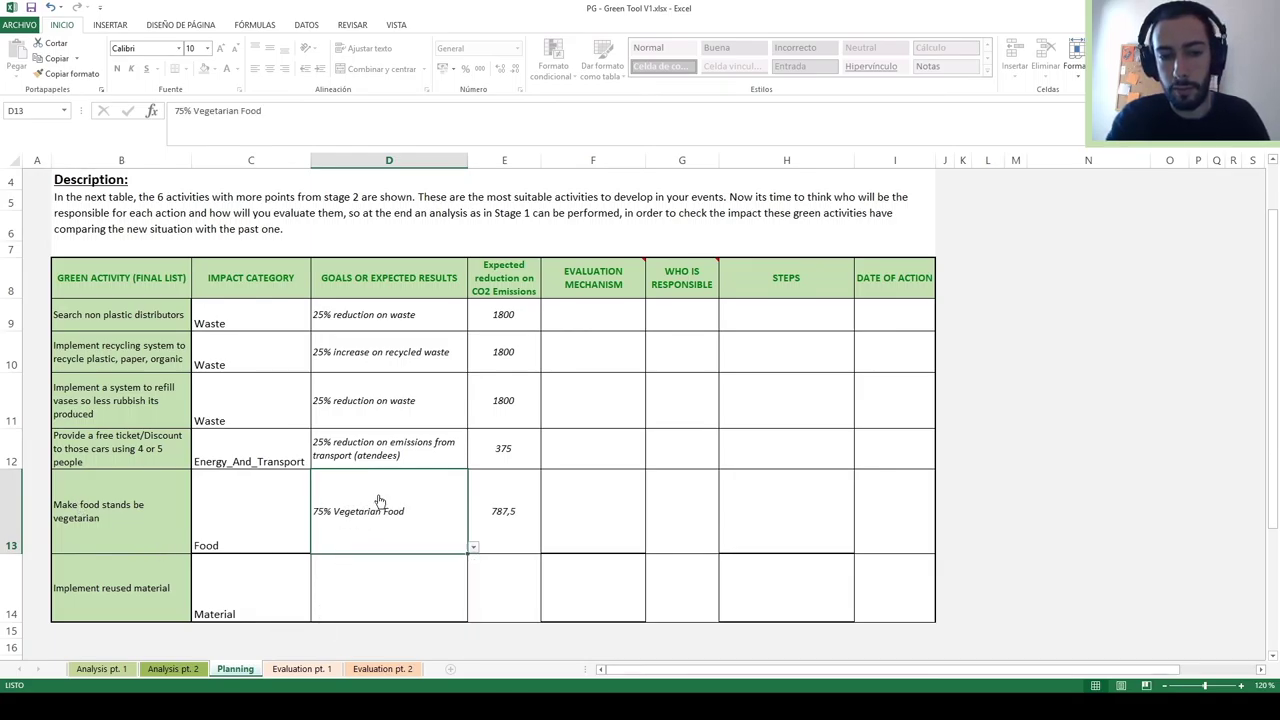
scroll(380, 490, down, 1)
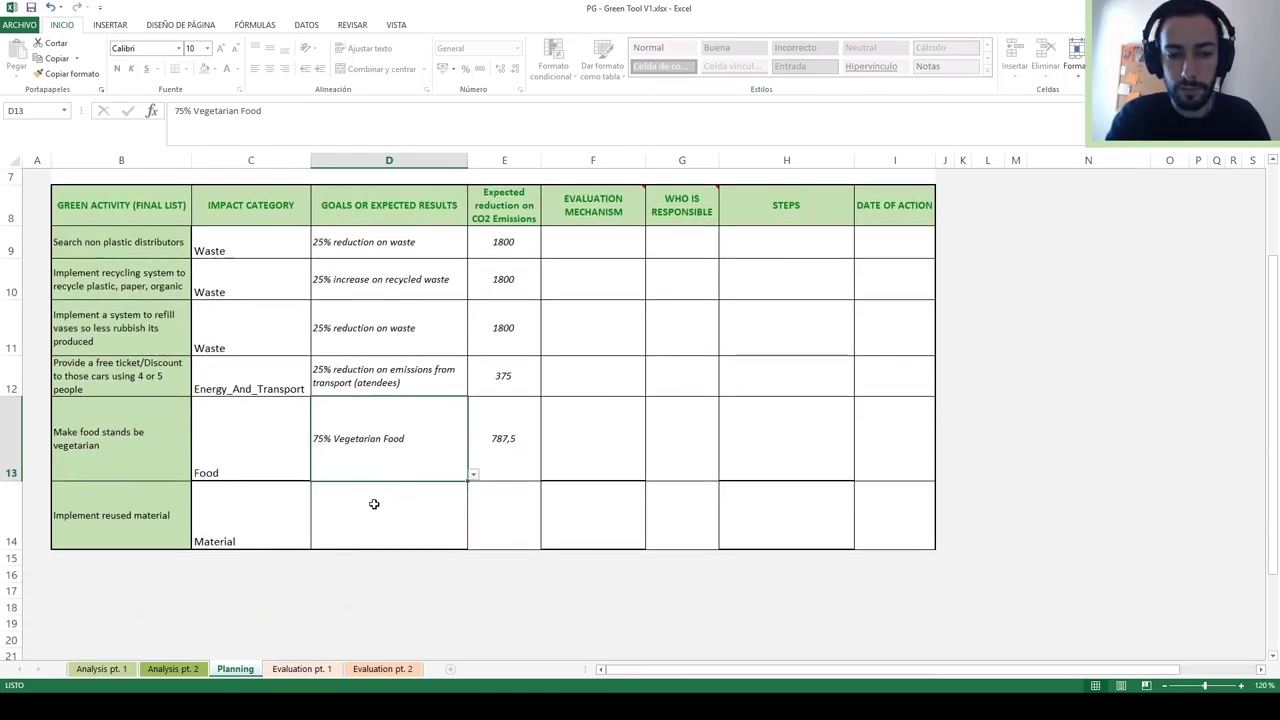
click(391, 530)
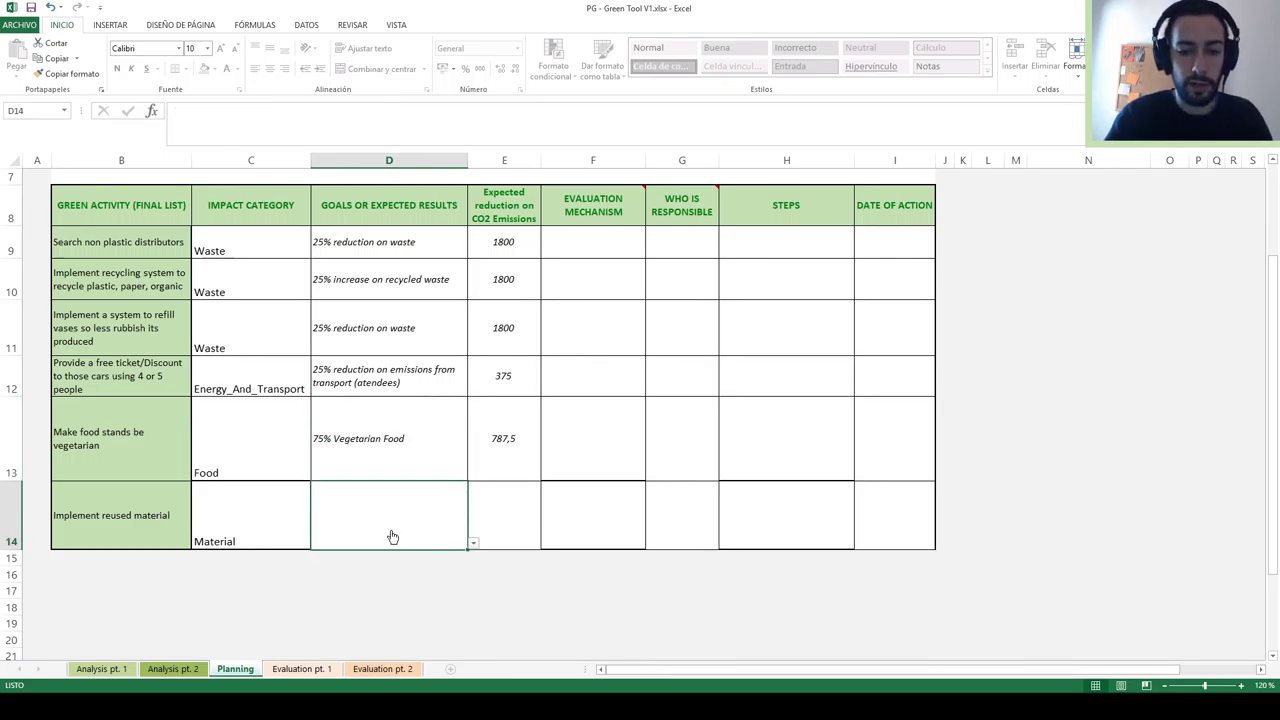
click(474, 543)
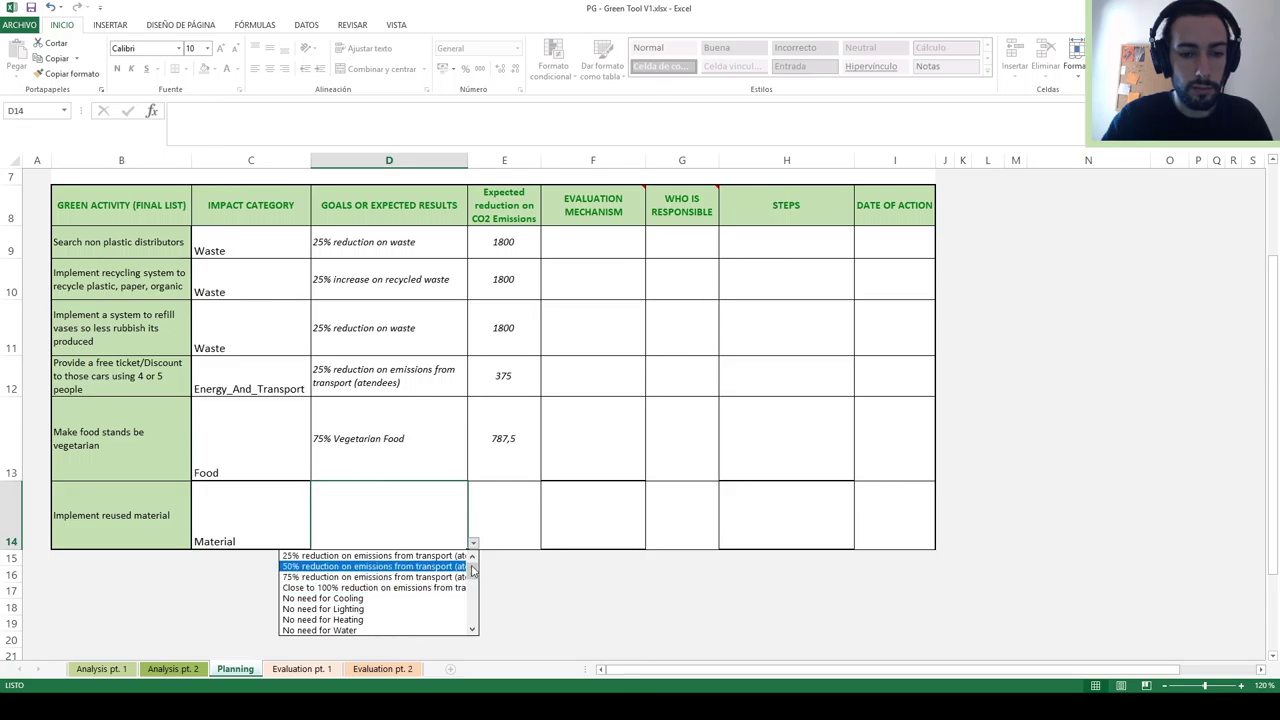
drag(474, 578, 473, 604)
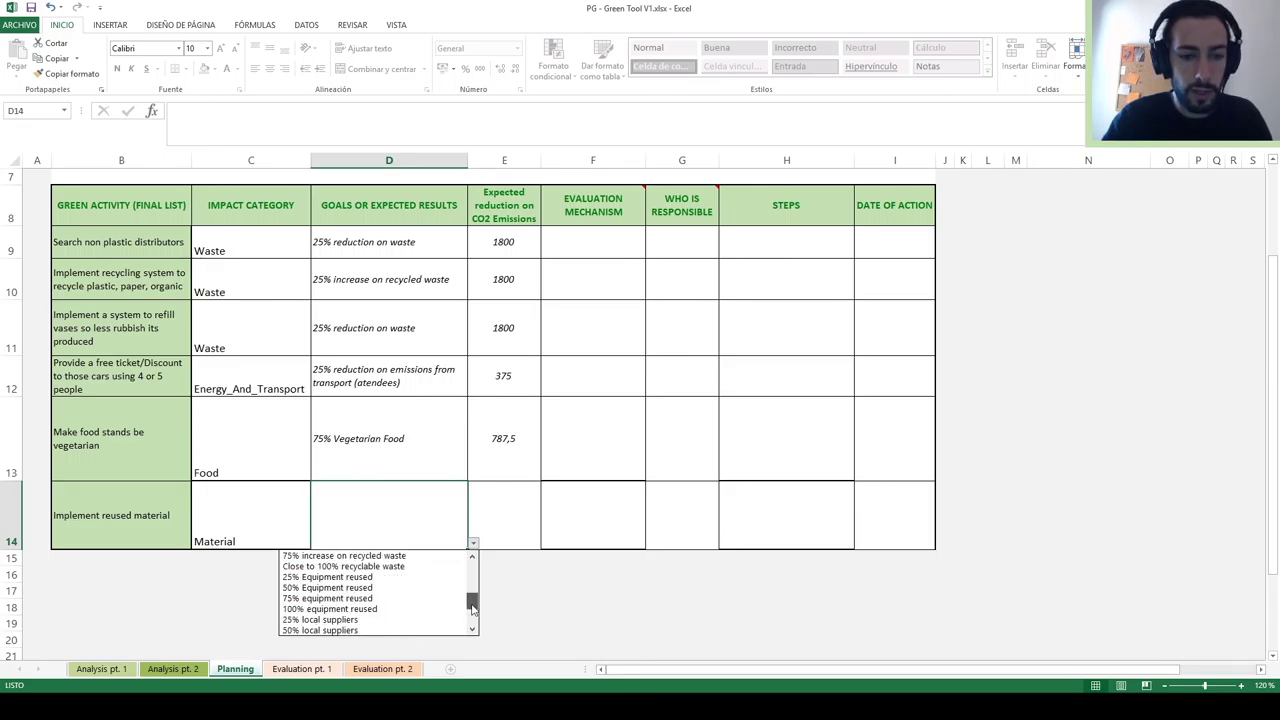
click(348, 598)
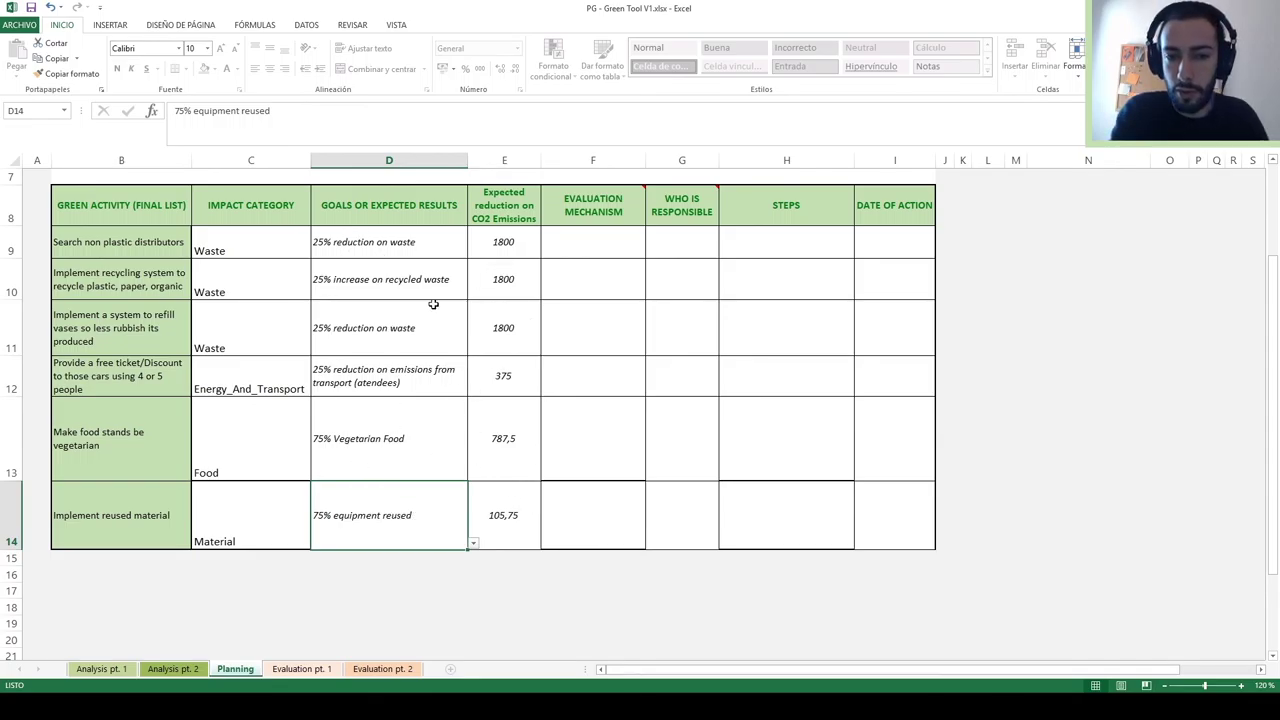
Enter 01/06/2020 as the first activity's date of action
click(595, 250)
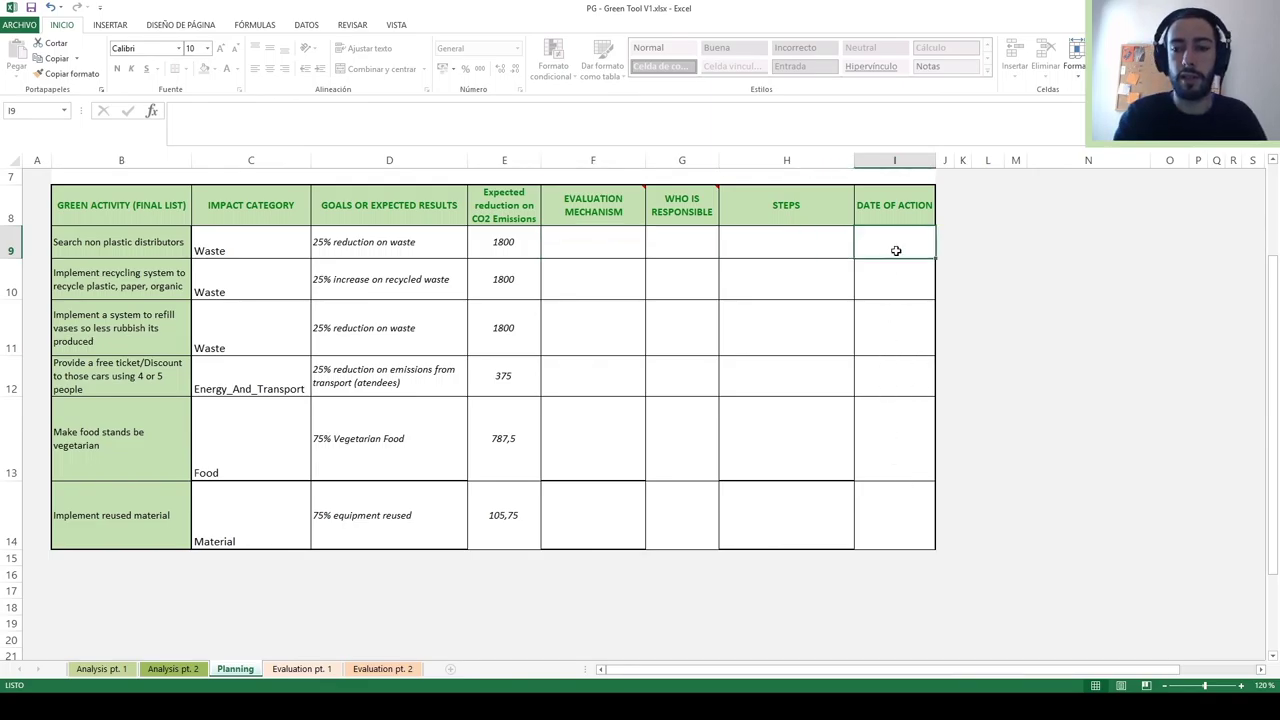
text(01/)
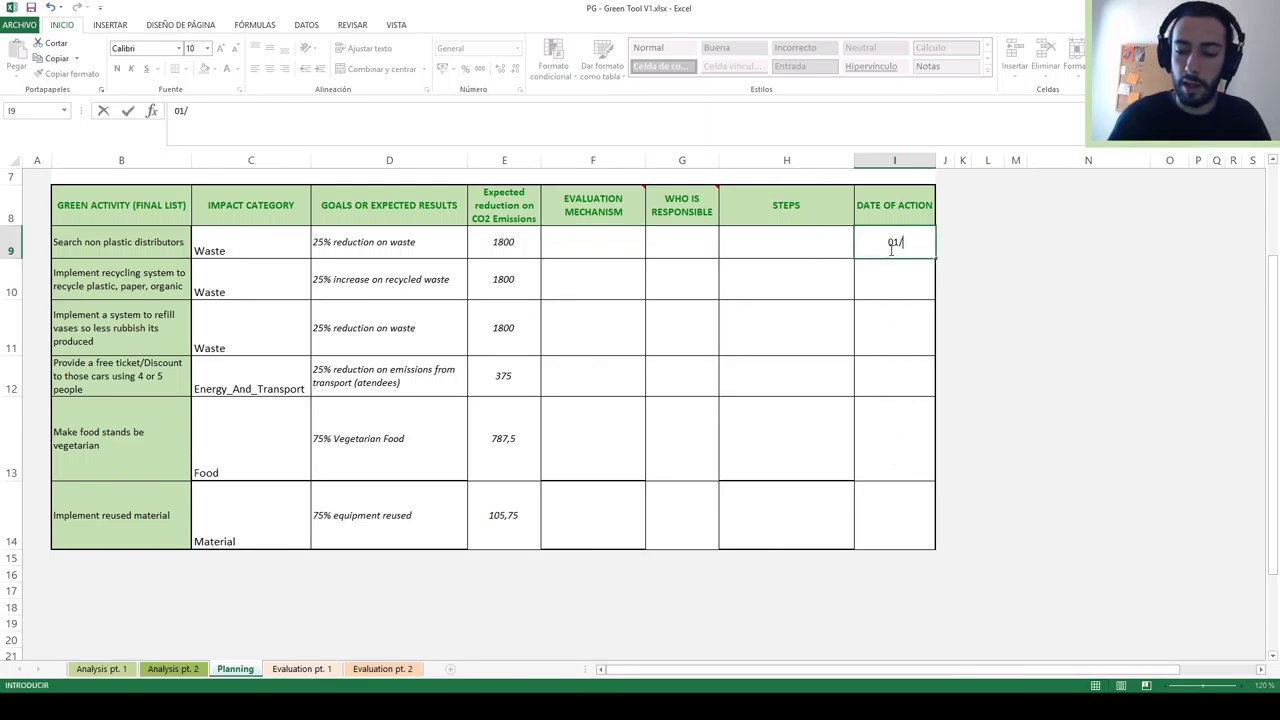
text(06/2020)
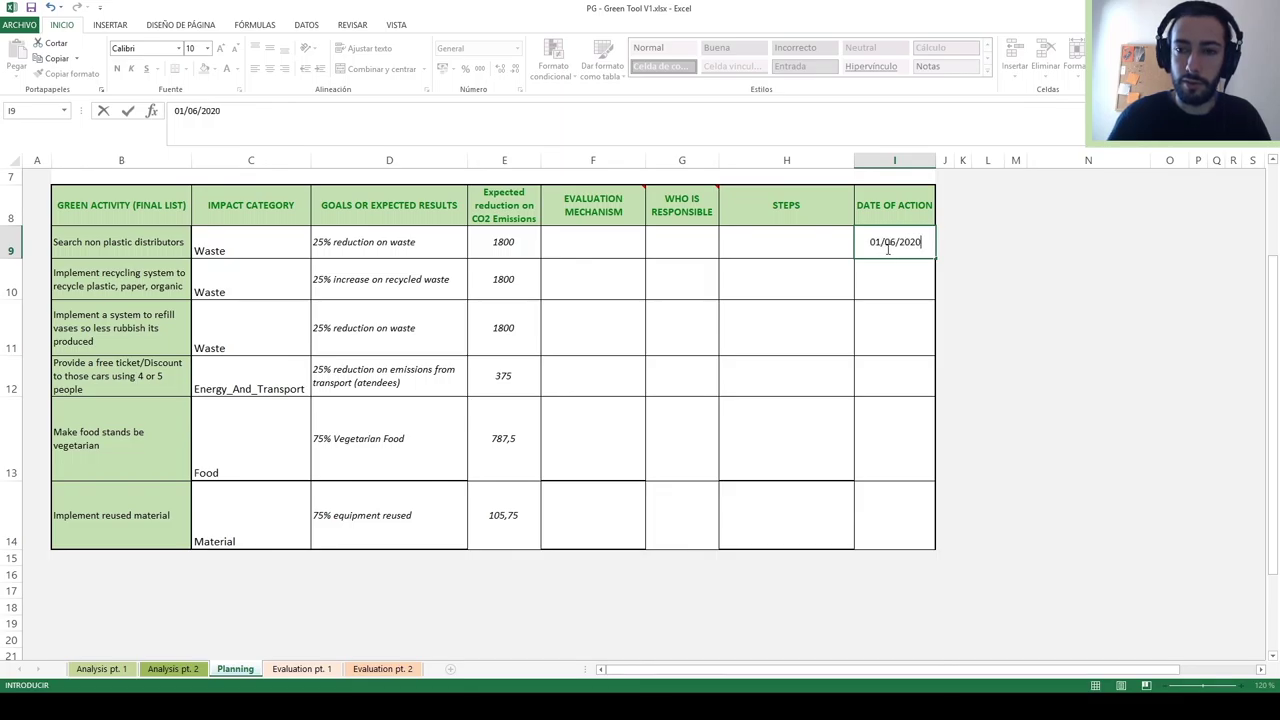
key(Return)
Copy the 01/06/2020 date down into the remaining activities' action-date cells
key(Up)
key(ctrl+c)
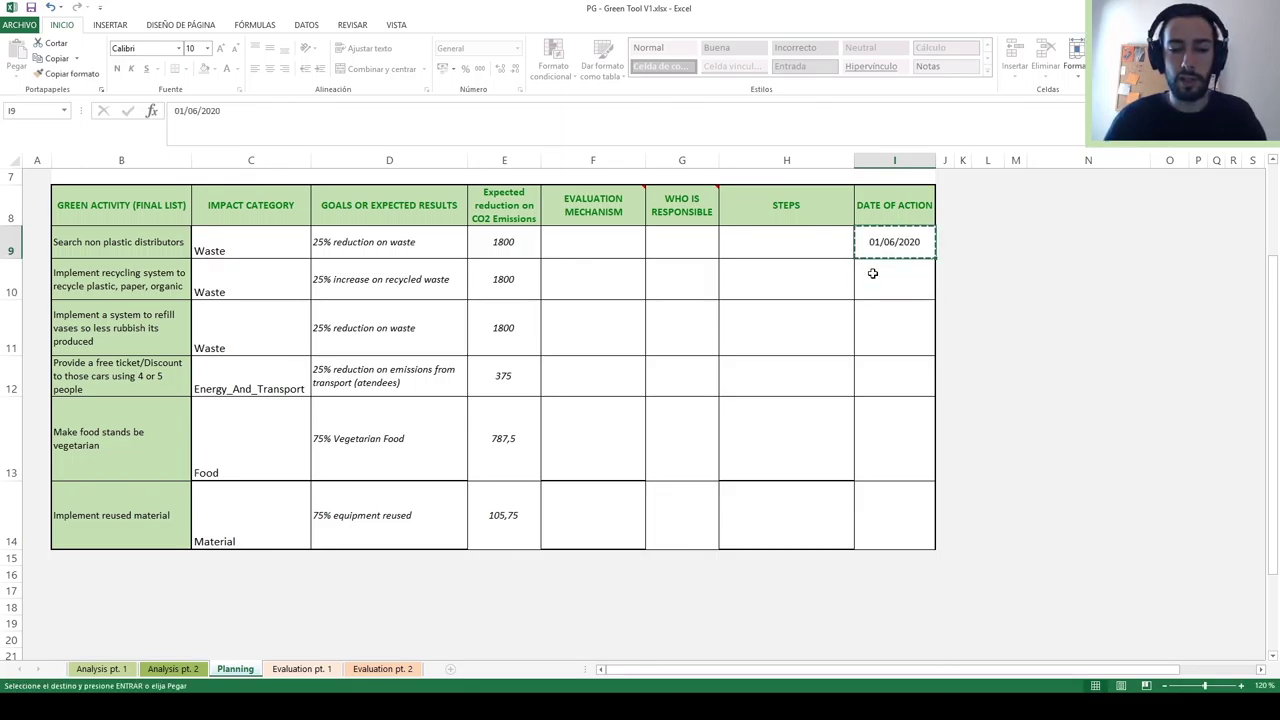
key(Down)
key(ctrl+v)
key(Down)
key(ctrl+v)
key(ctrl+v)
key(Down)
key(ctrl+v)
key(Down)
key(ctrl+v)
key(Escape)
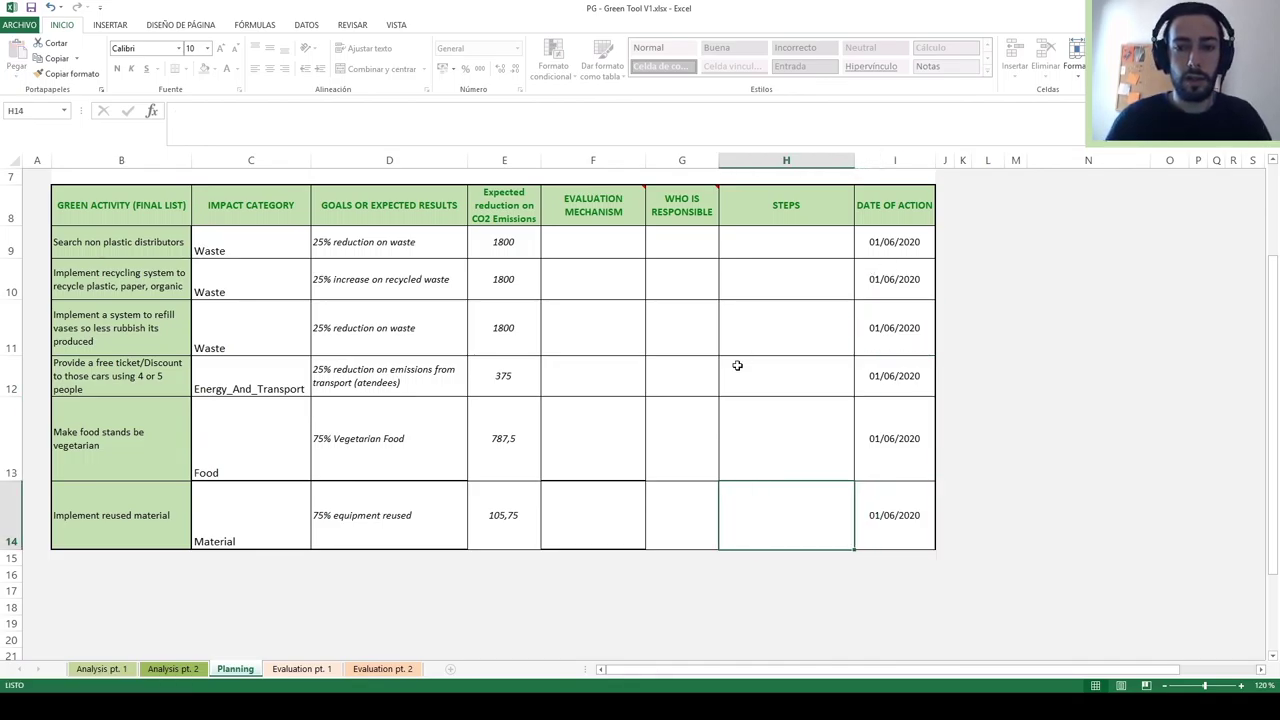